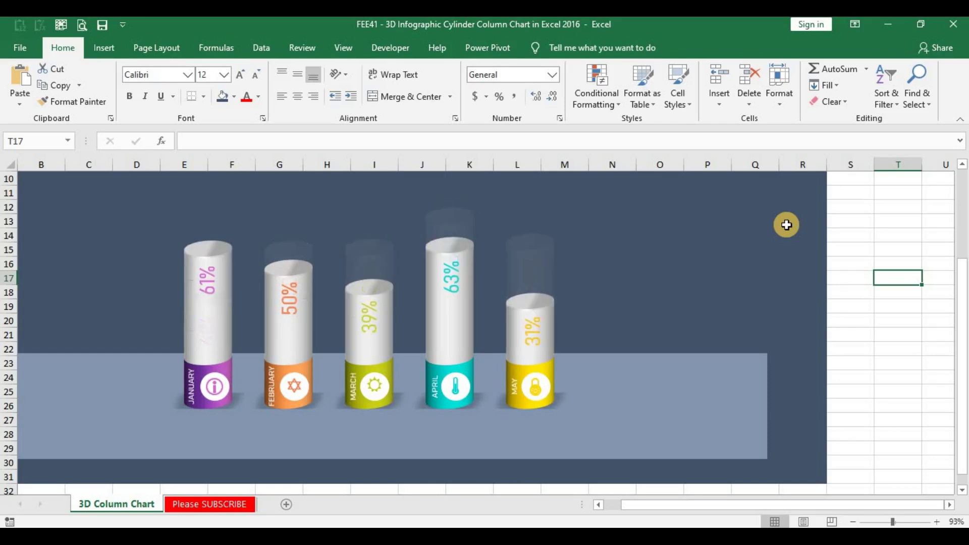
Step: Recalculate the random values several times with F9 until the cylinders read 44%, 77%, 60%, 33%, 73%
key(F9)
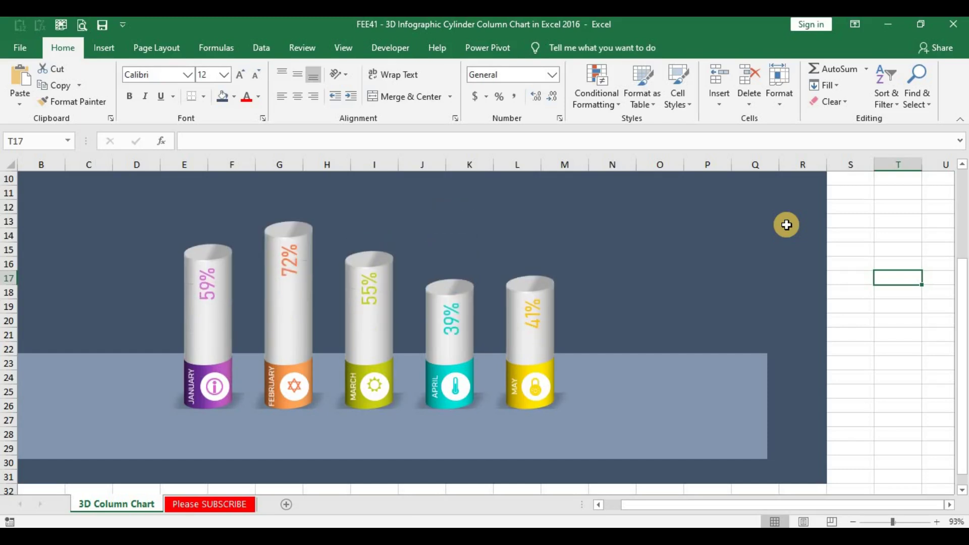
key(F9)
key(F9)
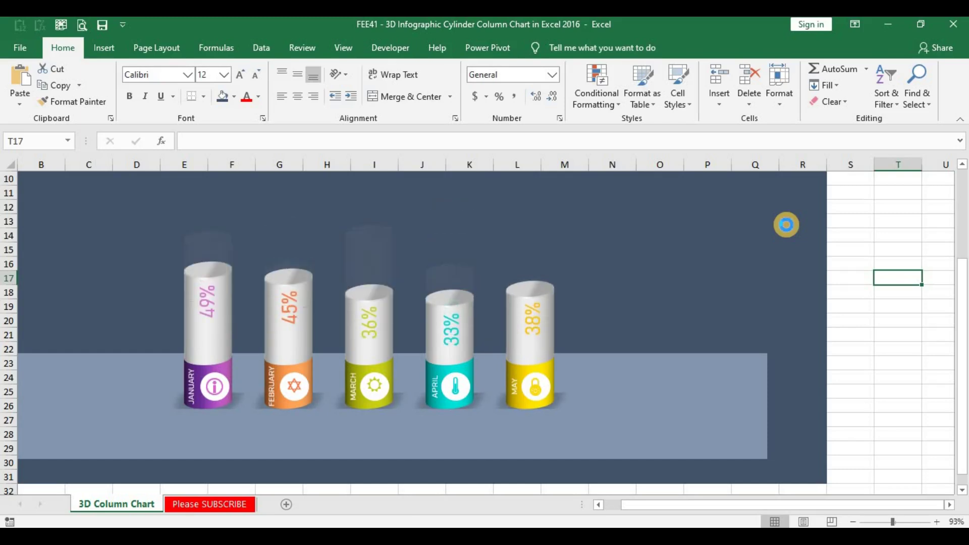
key(F9)
key(F9)
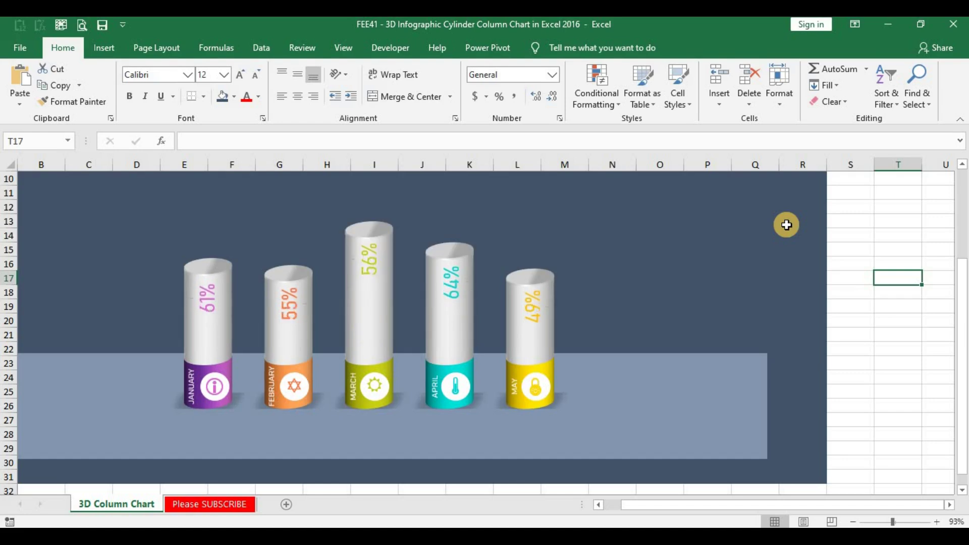
key(F9)
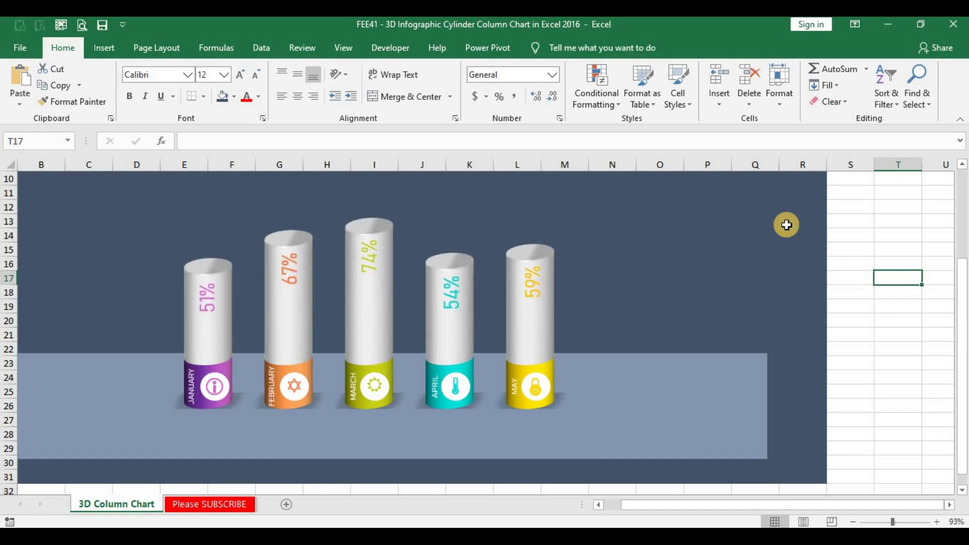
key(F9)
key(F9)
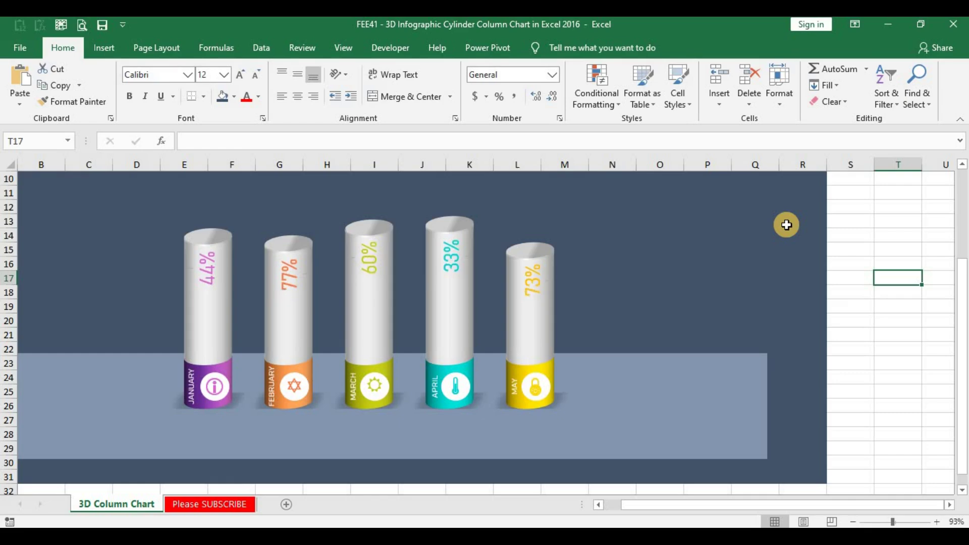
key(F9)
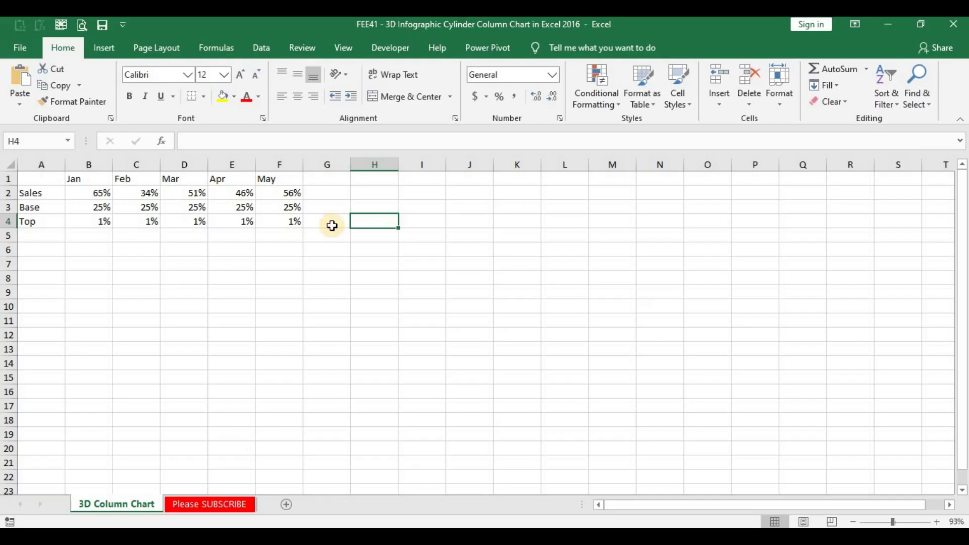
Step: Insert a 3-D stacked column chart from A1:F4 and move it below the data table
drag(43, 180, 278, 225)
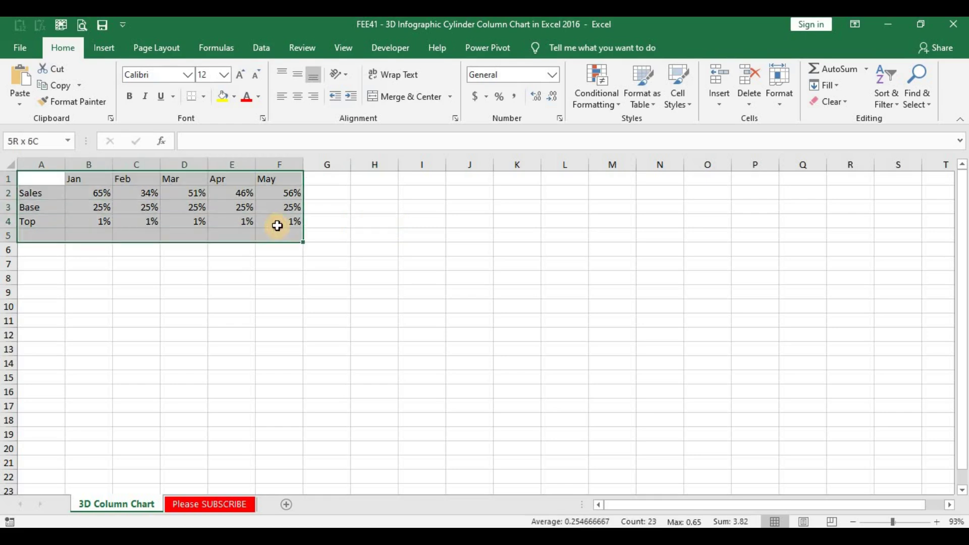
click(104, 51)
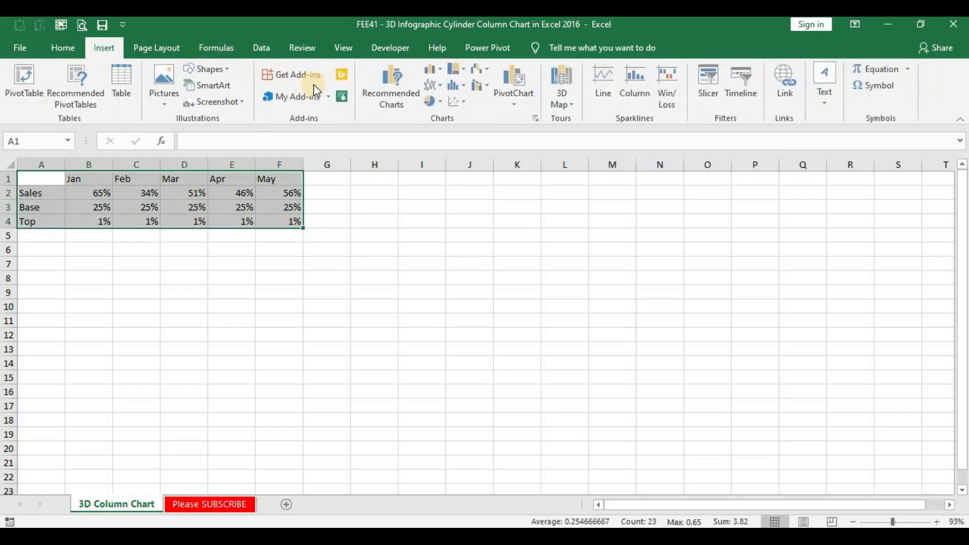
click(434, 70)
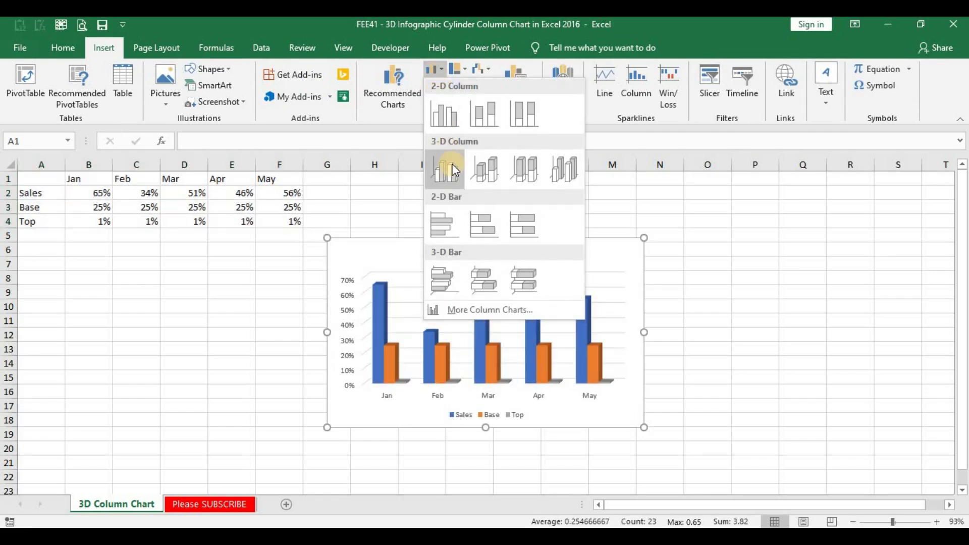
click(480, 168)
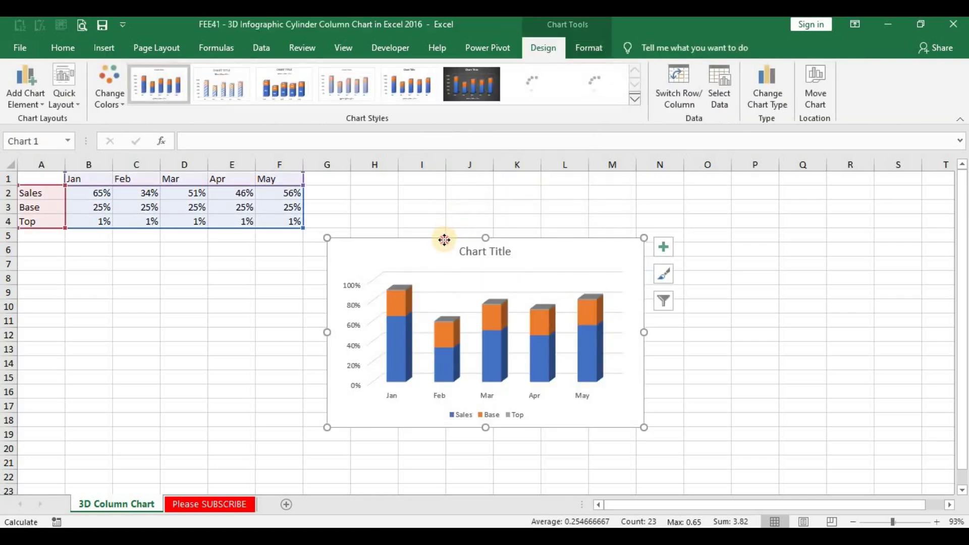
drag(393, 240, 396, 284)
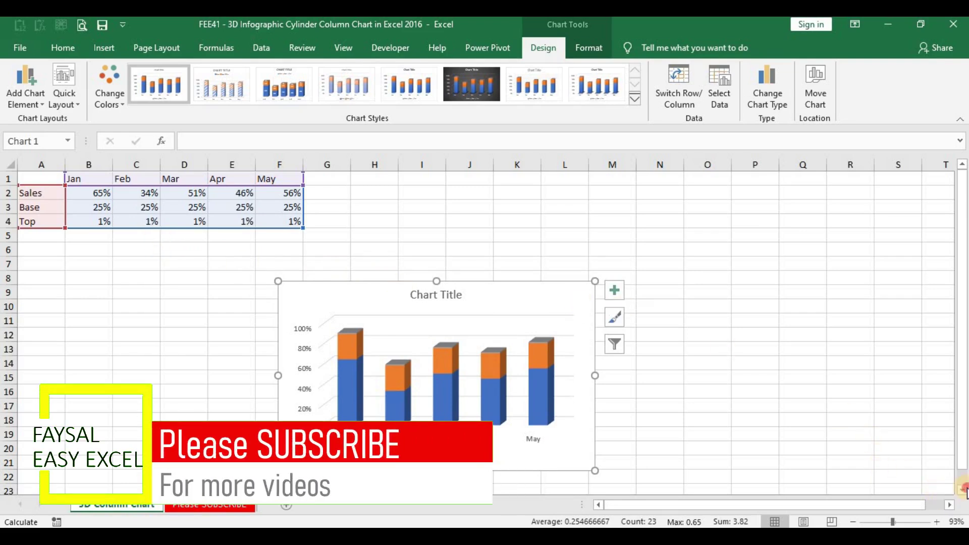
scroll(962, 490, down, 4)
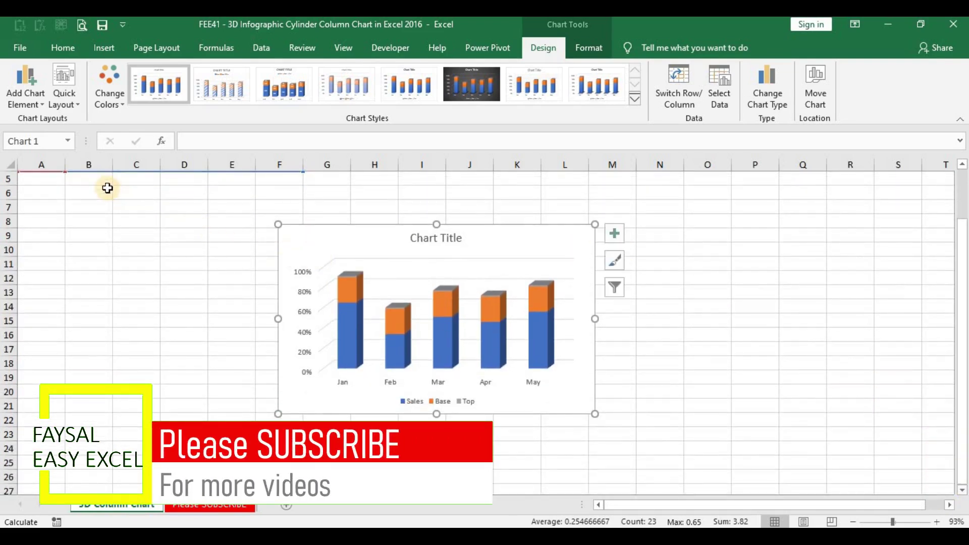
Step: Fill the block of cells behind the chart, from B5, with a dark blue-grey theme colour
mouse_move(91, 179)
mouse_down()
mouse_move(847, 500)
mouse_move(850, 448)
mouse_move(867, 453)
mouse_up()
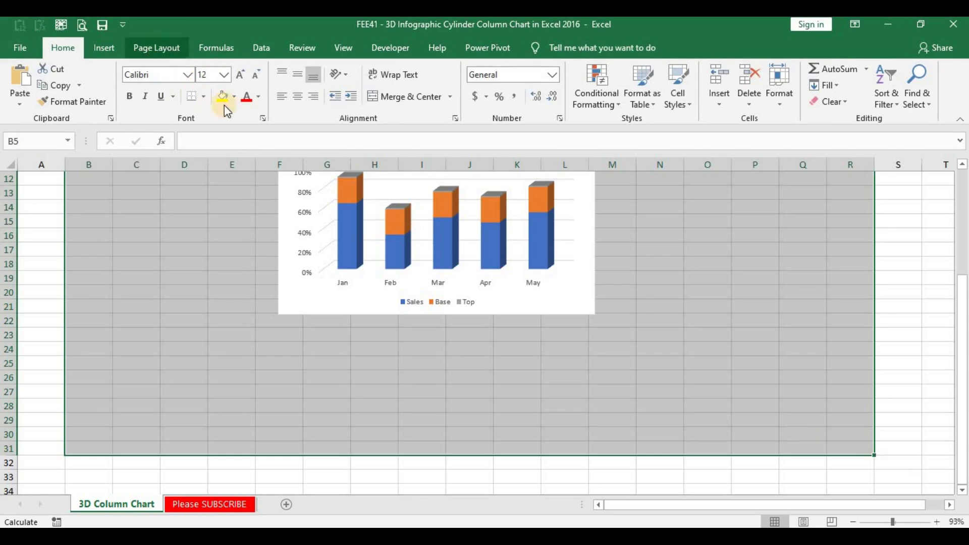
click(235, 96)
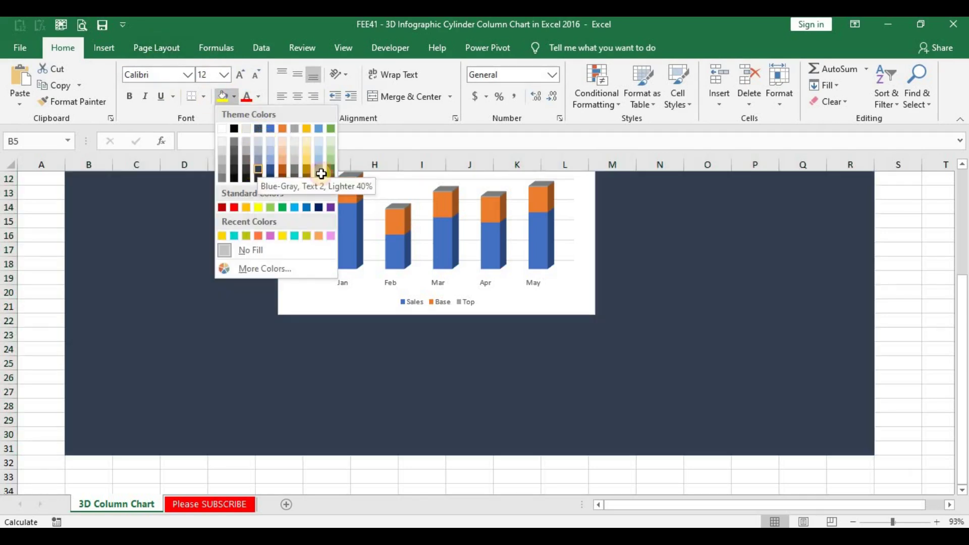
click(258, 174)
scroll(501, 215, up, 4)
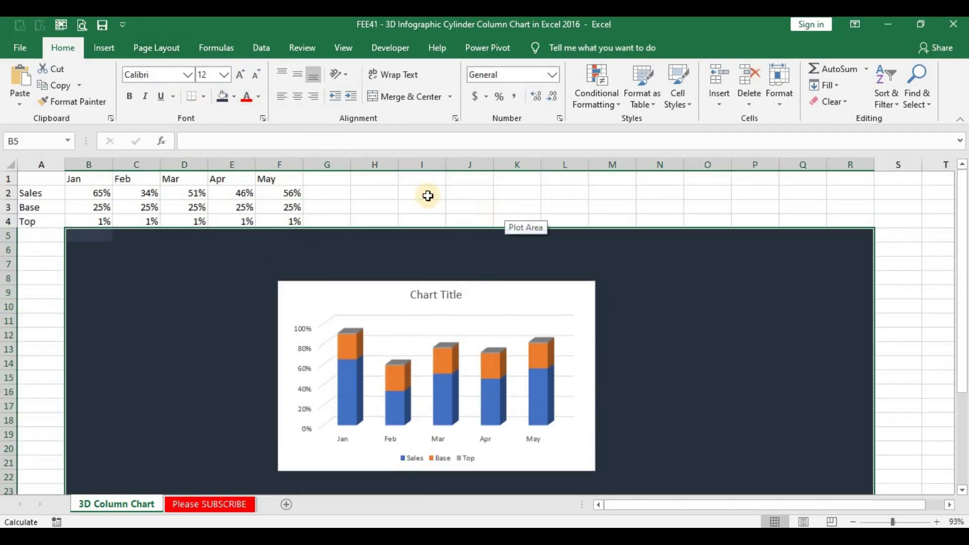
click(379, 290)
Step: Turn off the chart title, gridlines and legend
click(617, 289)
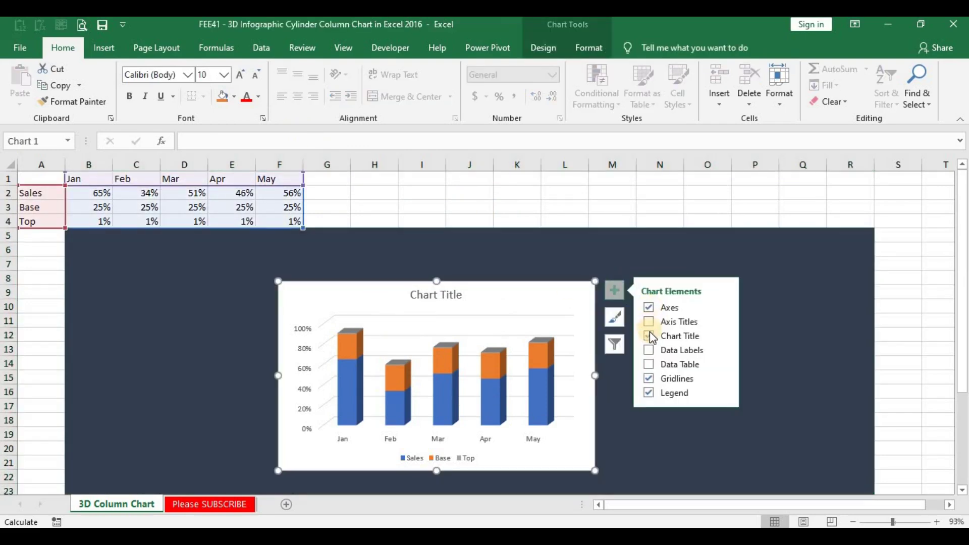
click(649, 336)
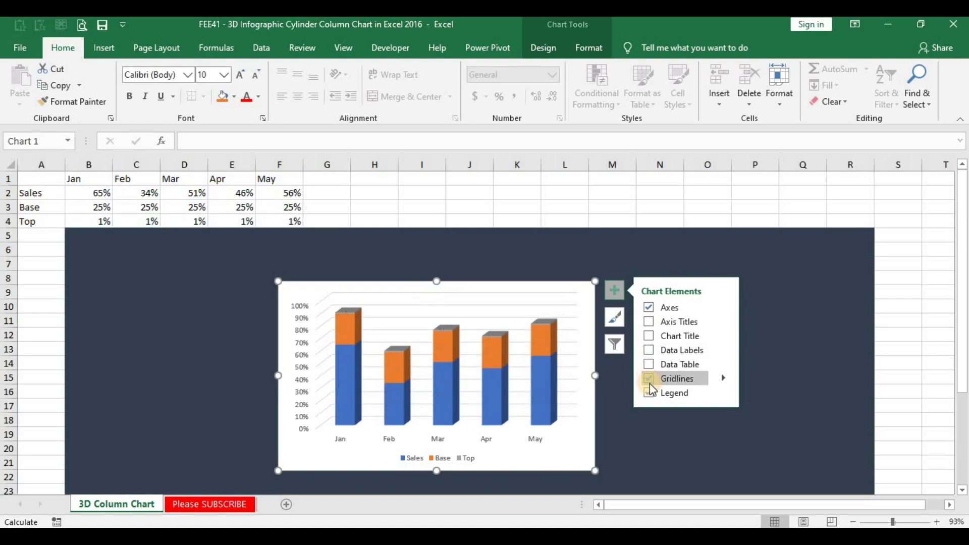
click(649, 378)
click(648, 392)
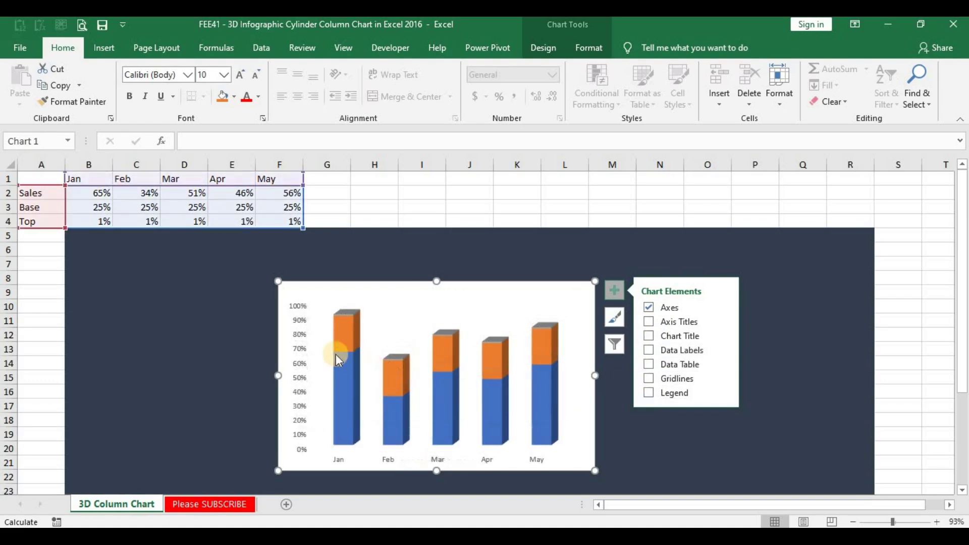
Step: Set the vertical axis bounds to minimum 0.0 and maximum 1.3
click(304, 352)
right_click(303, 351)
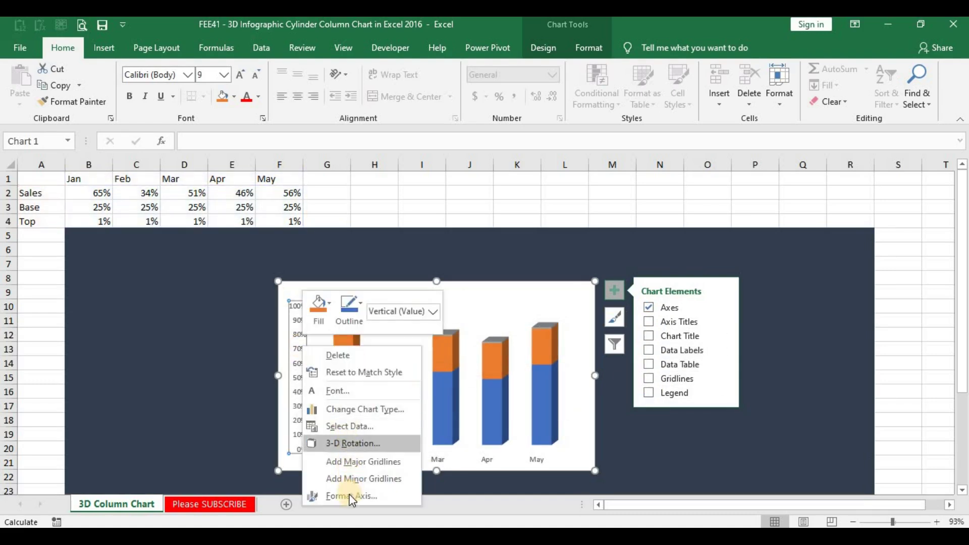
key(Return)
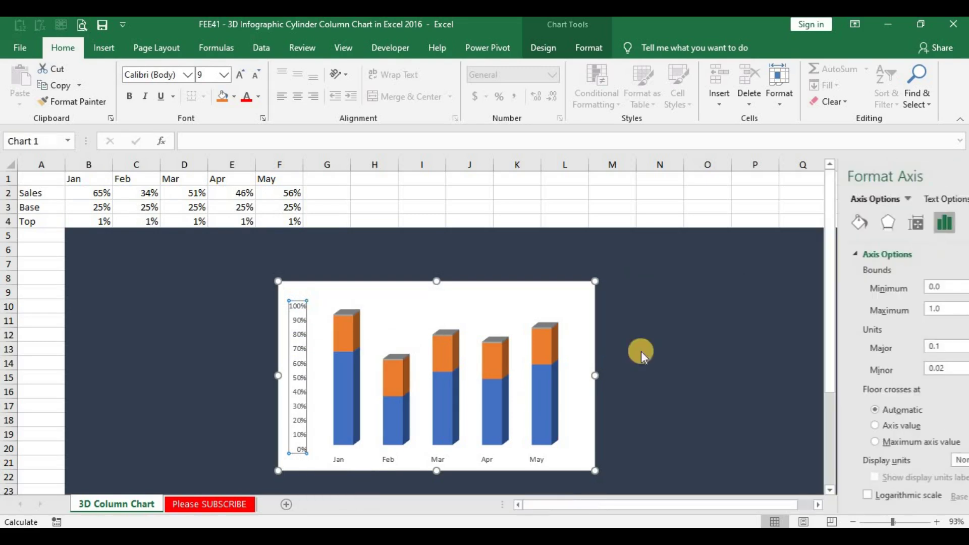
click(884, 286)
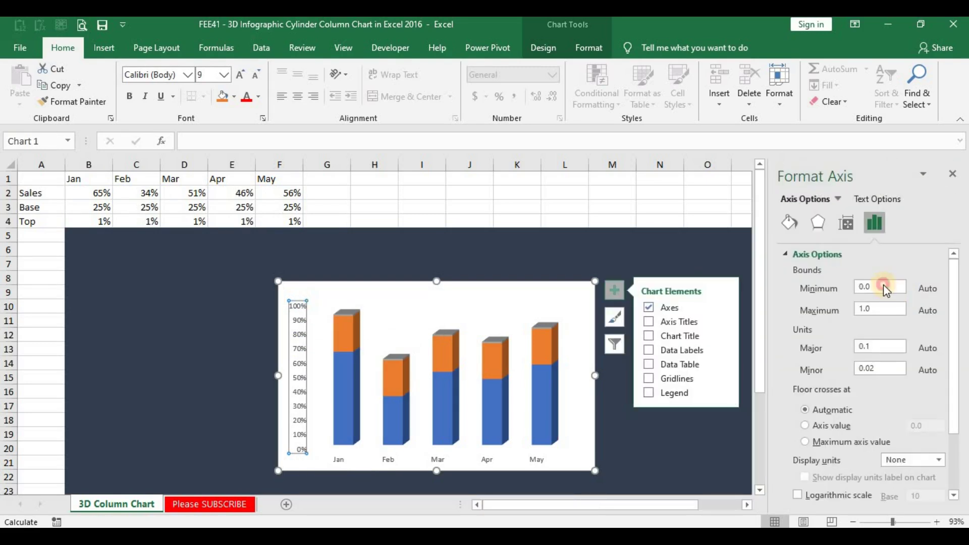
text(0)
key(Return)
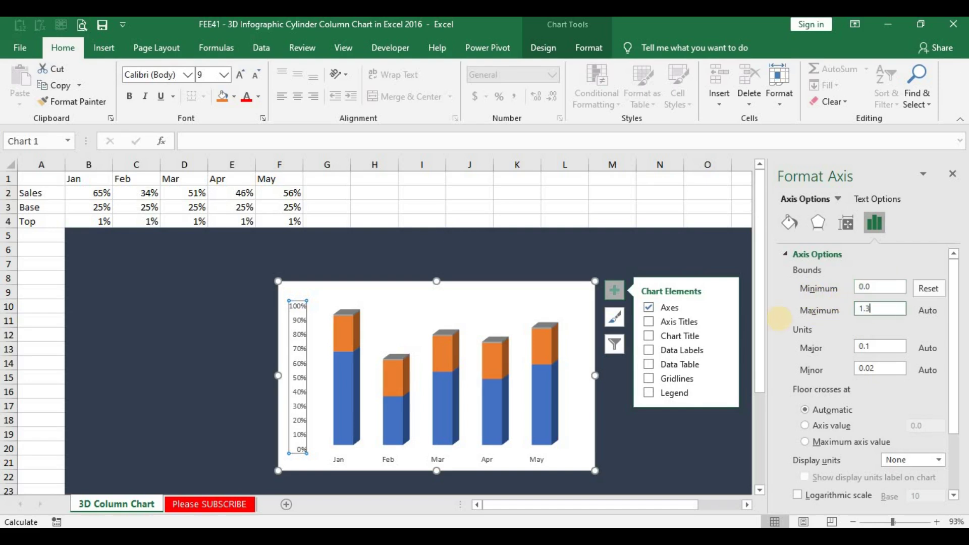
key(Return)
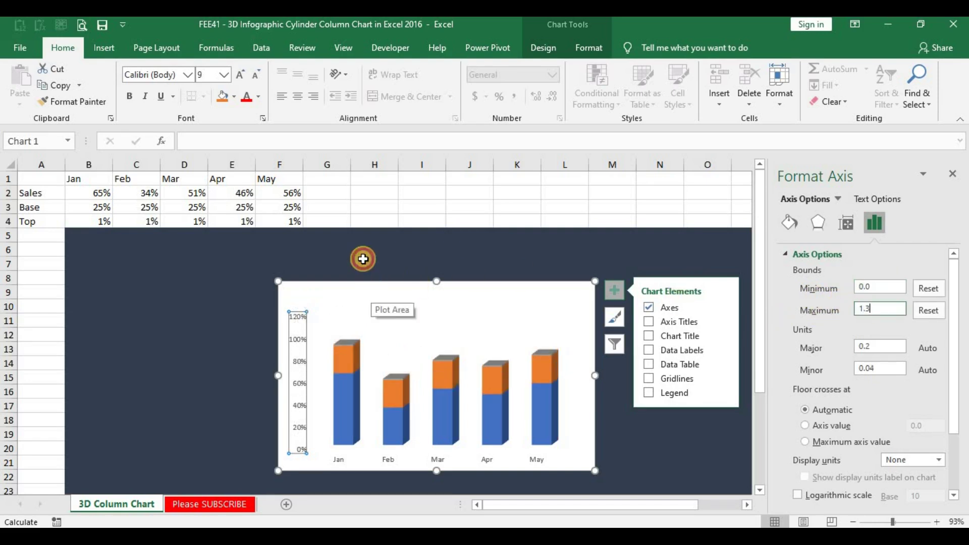
click(363, 259)
scroll(280, 404, down, 2)
click(281, 402)
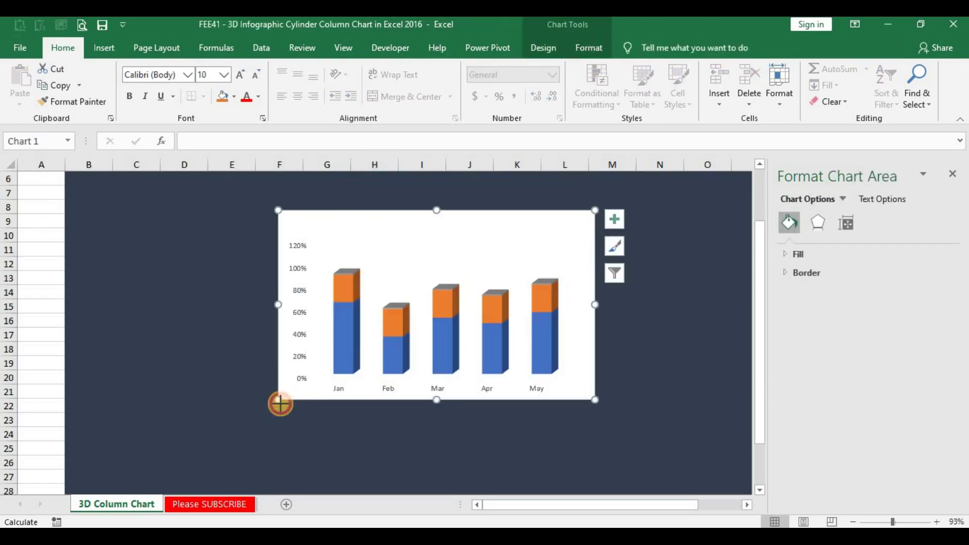
Step: Enlarge the chart and set the Sales series gap depth to 0%
drag(281, 404, 188, 460)
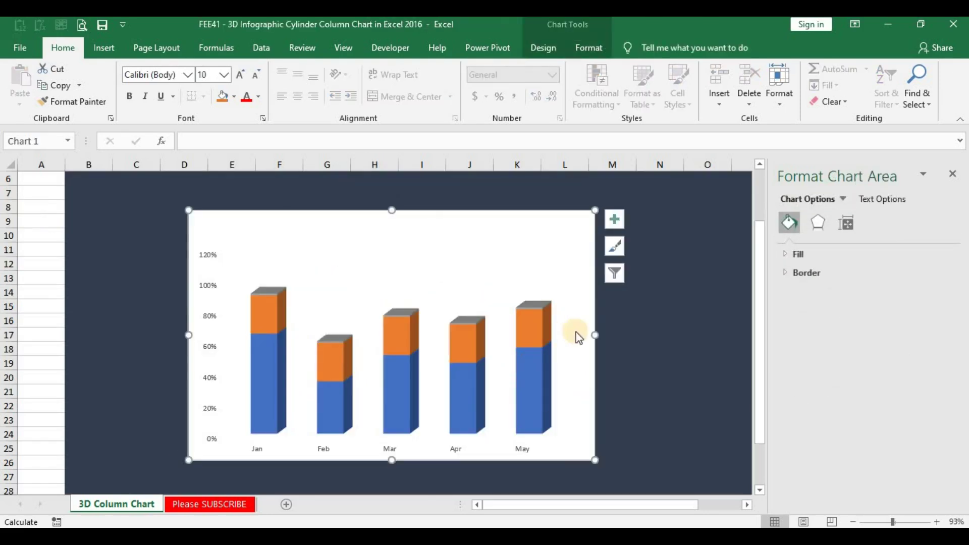
drag(599, 337, 692, 335)
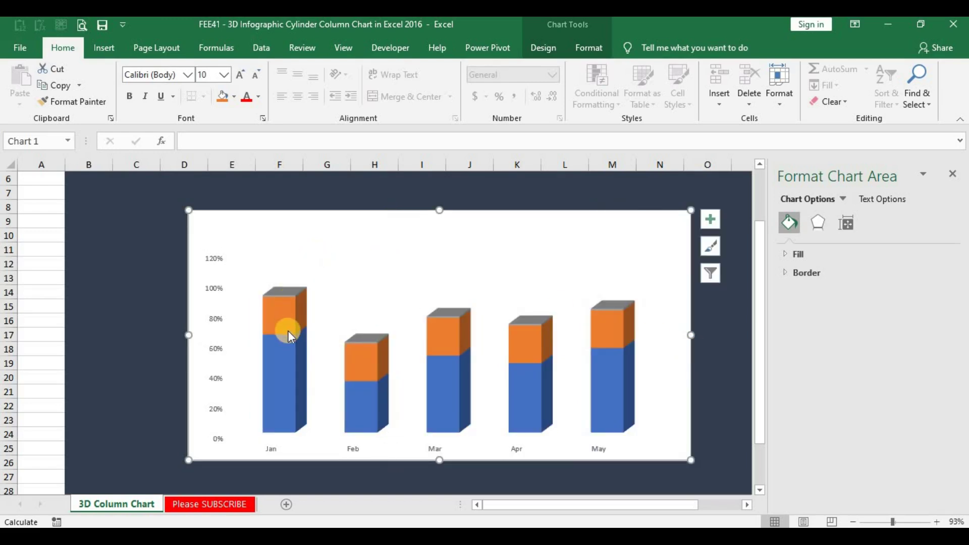
click(293, 343)
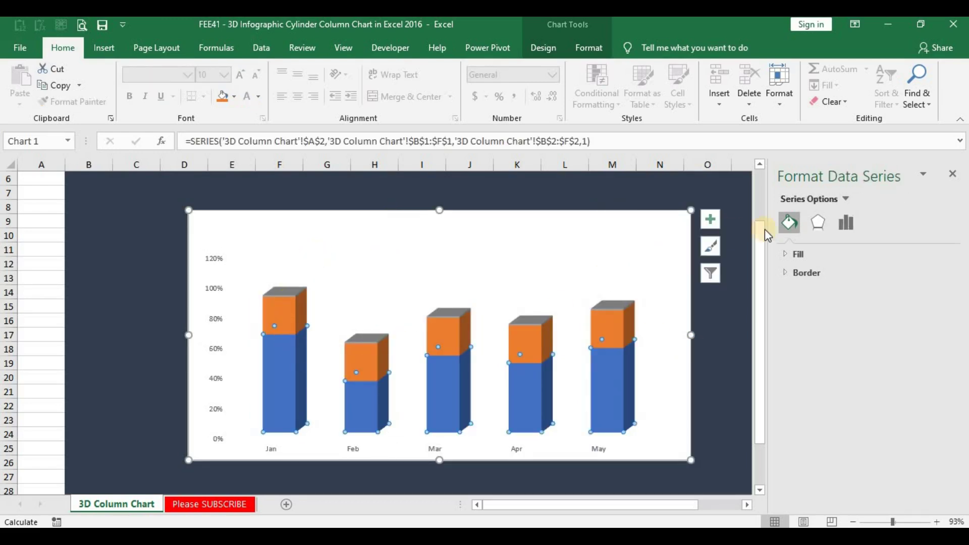
click(853, 230)
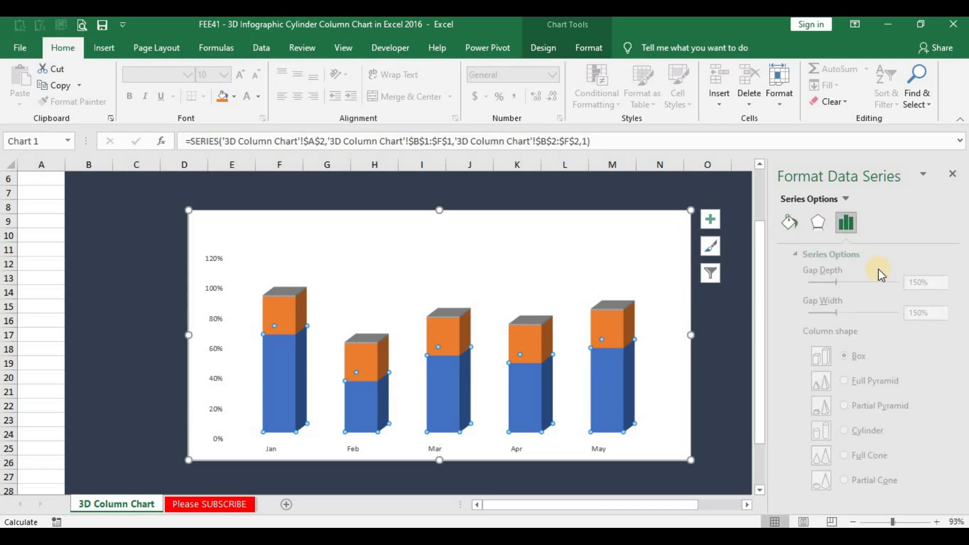
double_click(914, 282)
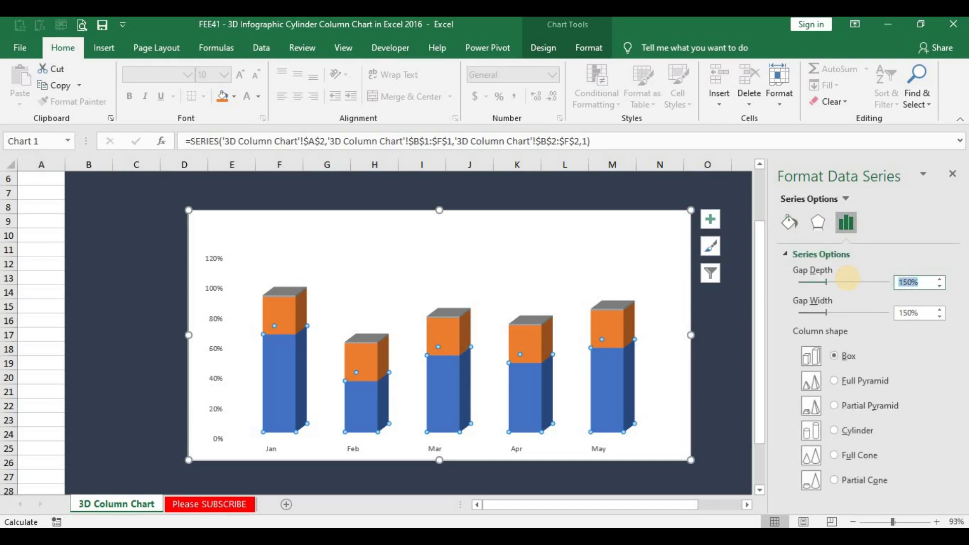
text(0)
key(Return)
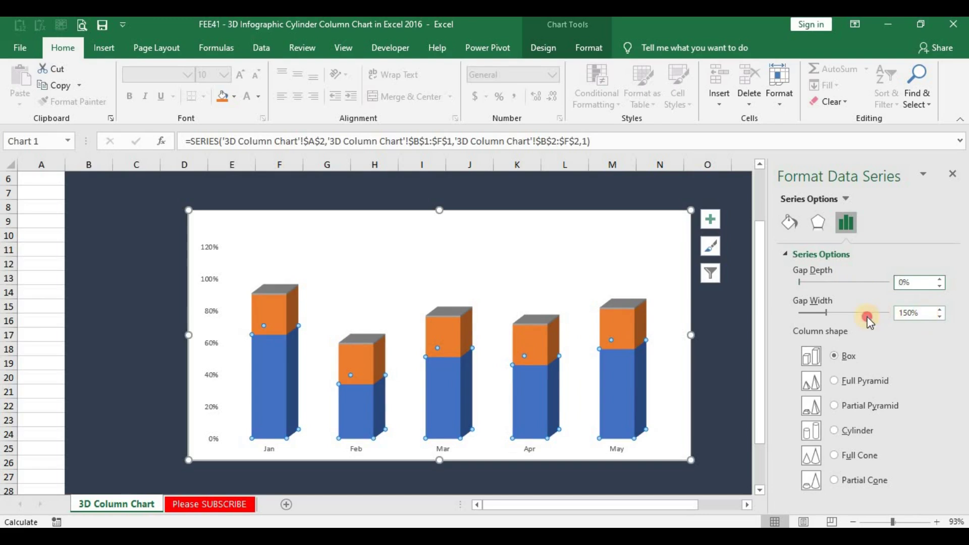
Step: Set gap width to 70%, make the columns cylinders, and narrow the chart
drag(927, 313, 869, 322)
click(867, 316)
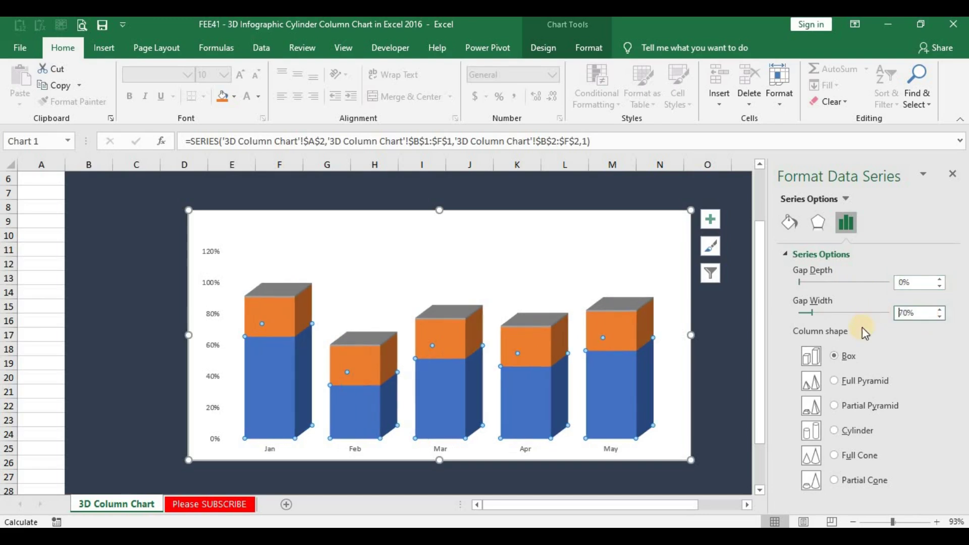
click(840, 431)
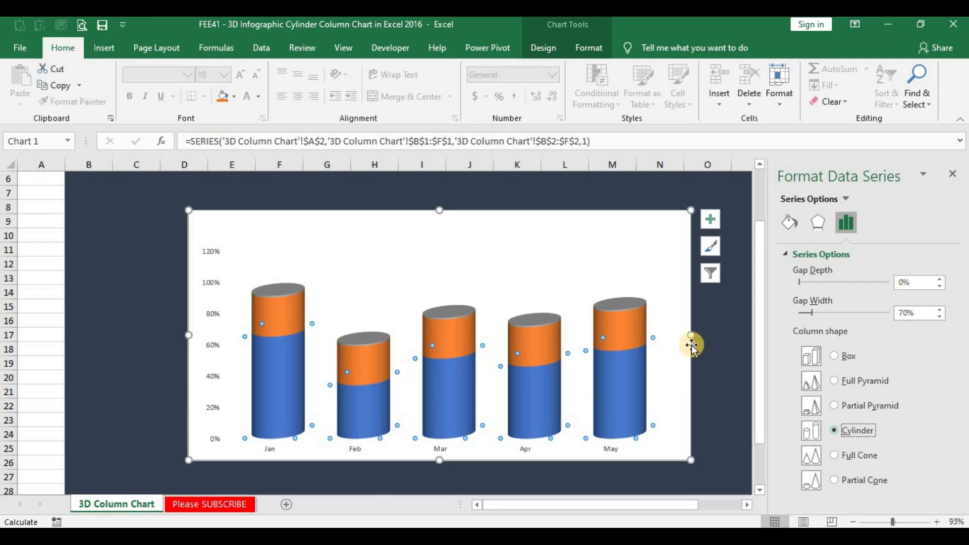
drag(692, 335, 647, 344)
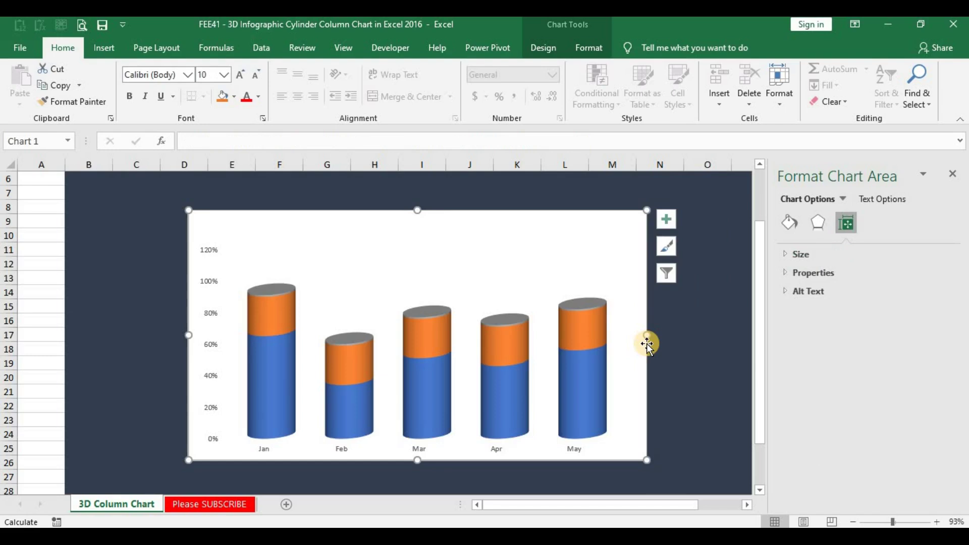
Step: Make the chart taller and set its 3-D rotation to X 10° and Y 20°
click(761, 490)
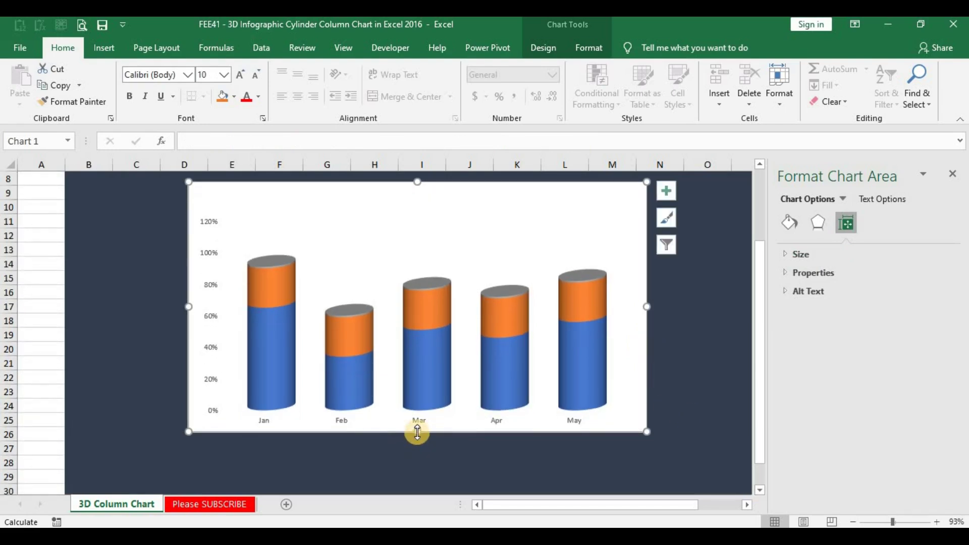
drag(417, 433, 418, 449)
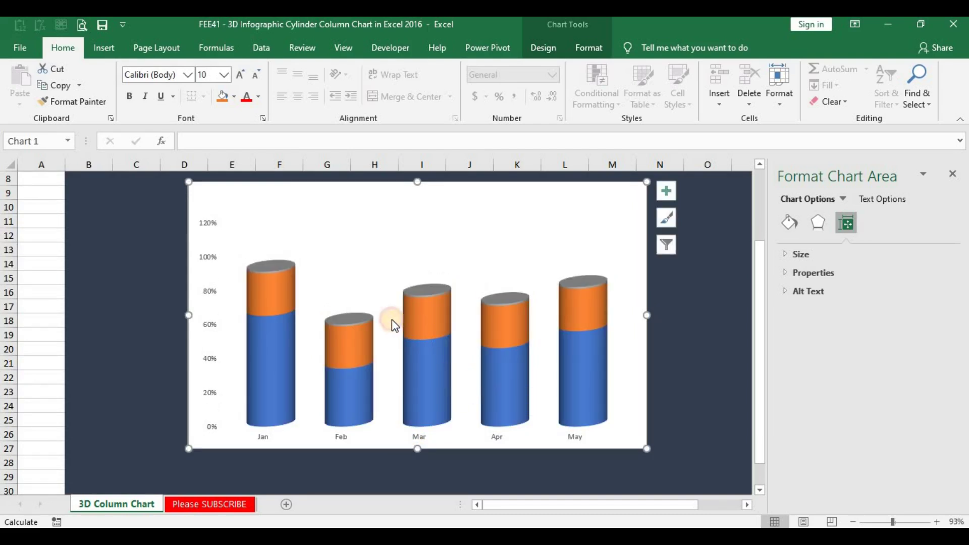
click(355, 224)
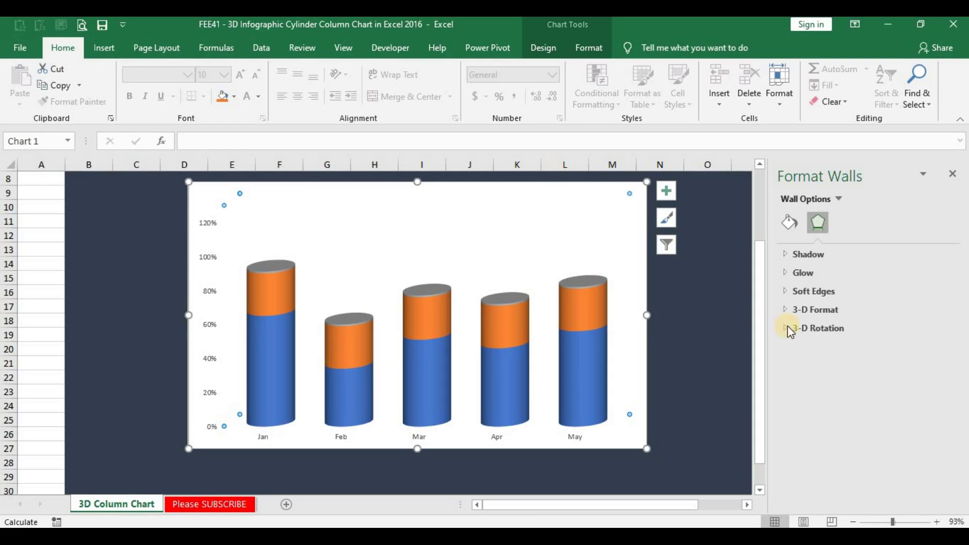
click(805, 326)
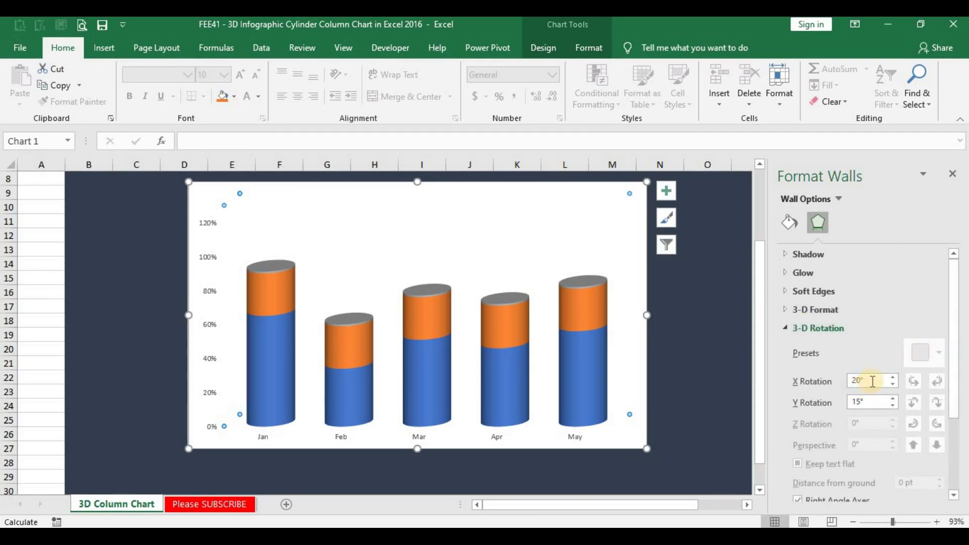
drag(873, 382, 772, 381)
text(10)
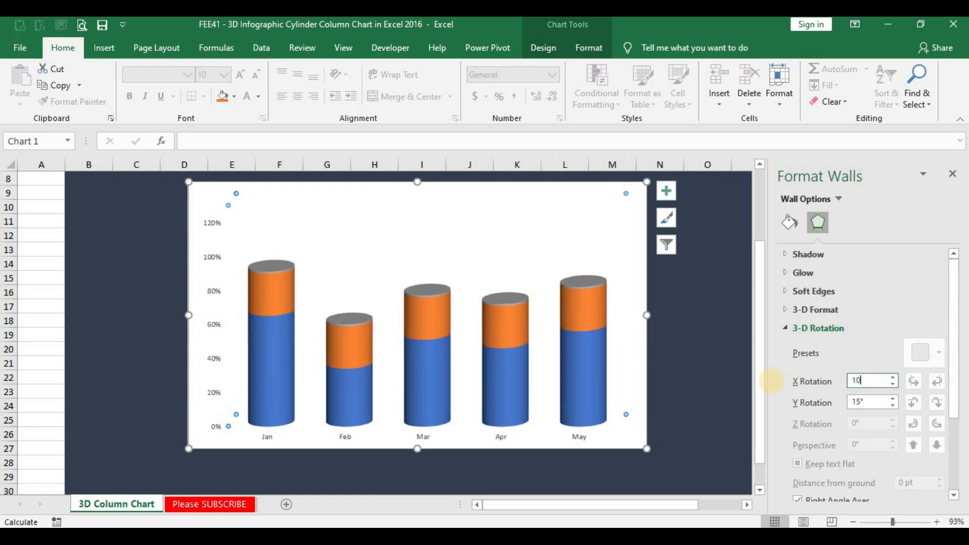
click(893, 399)
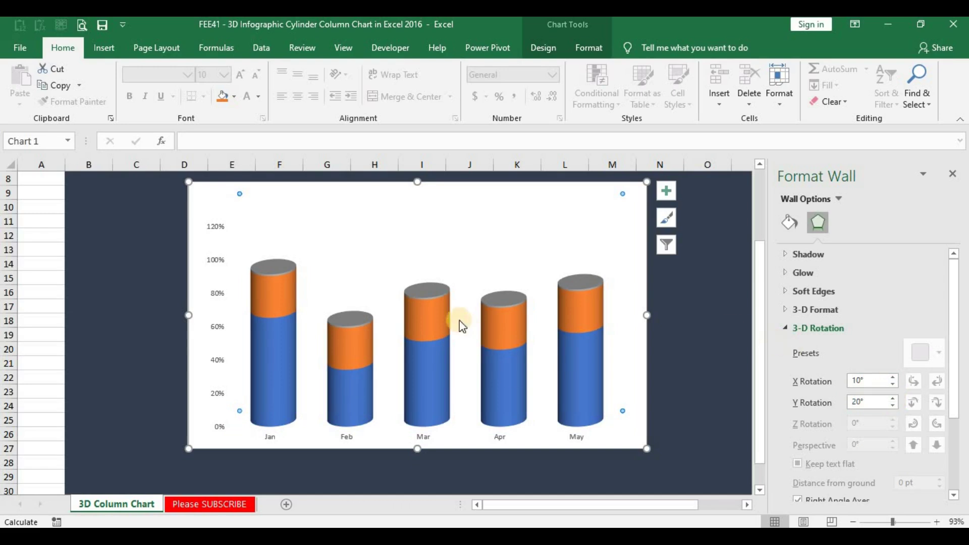
Step: Apply a standard 3-D material to the orange cylinder series
click(435, 313)
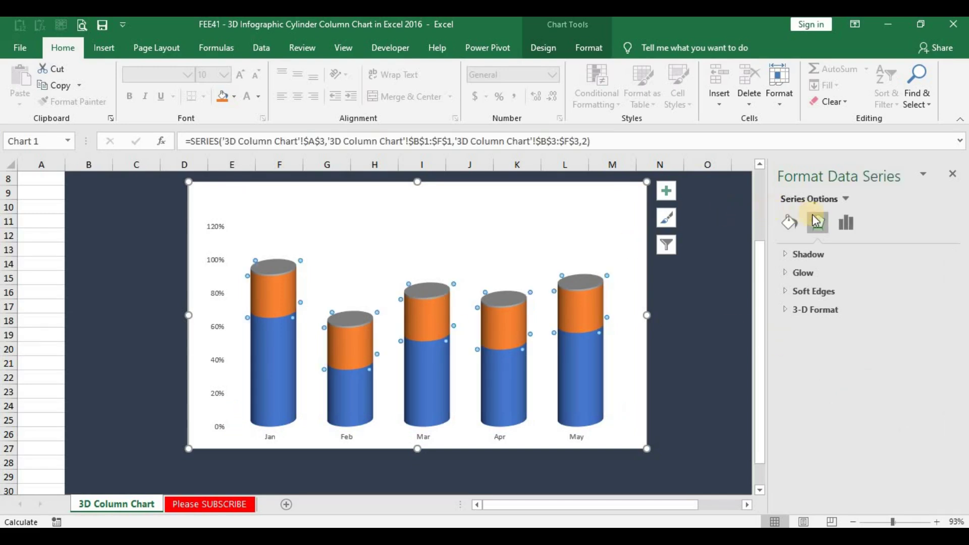
click(810, 309)
drag(957, 348, 954, 443)
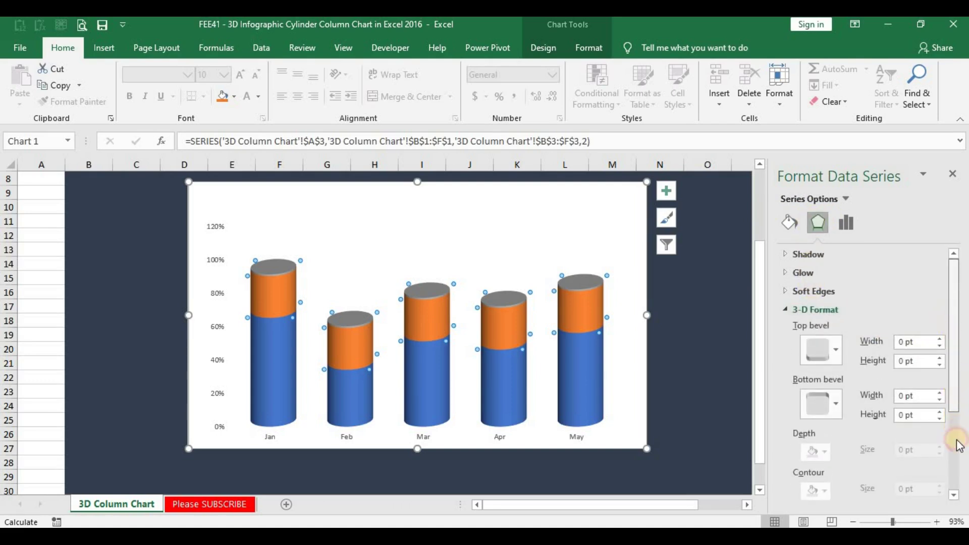
click(829, 407)
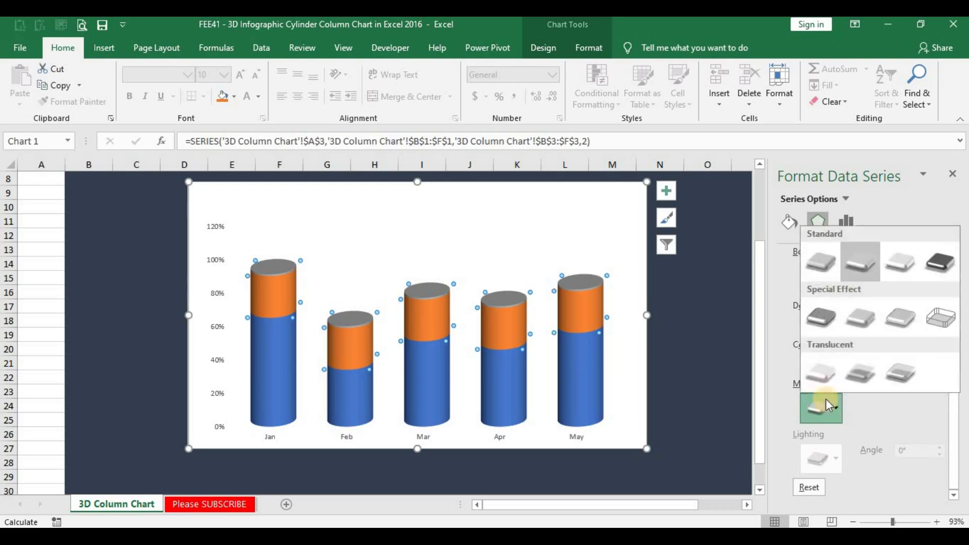
click(901, 262)
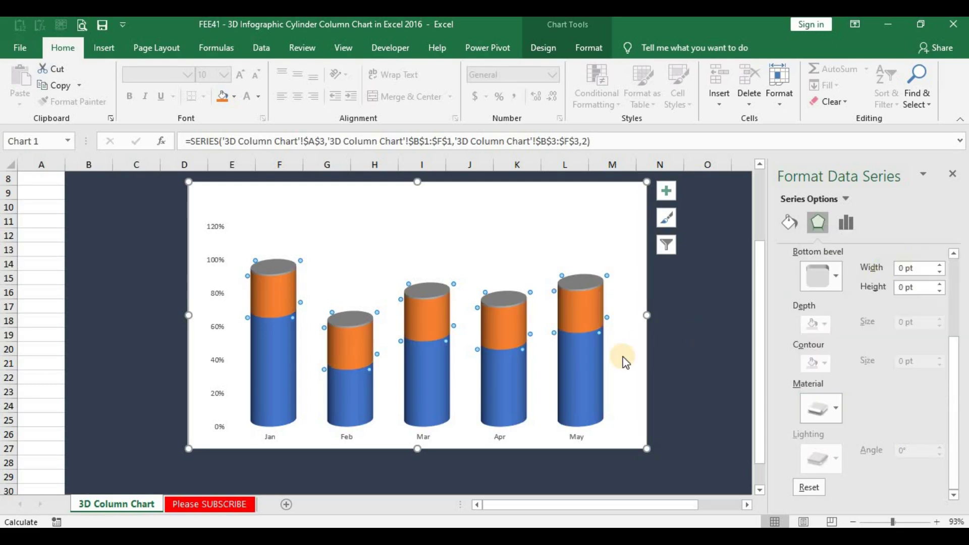
Step: Give the blue cylinder series a lighter 3-D material instead of Dark Edge
click(579, 404)
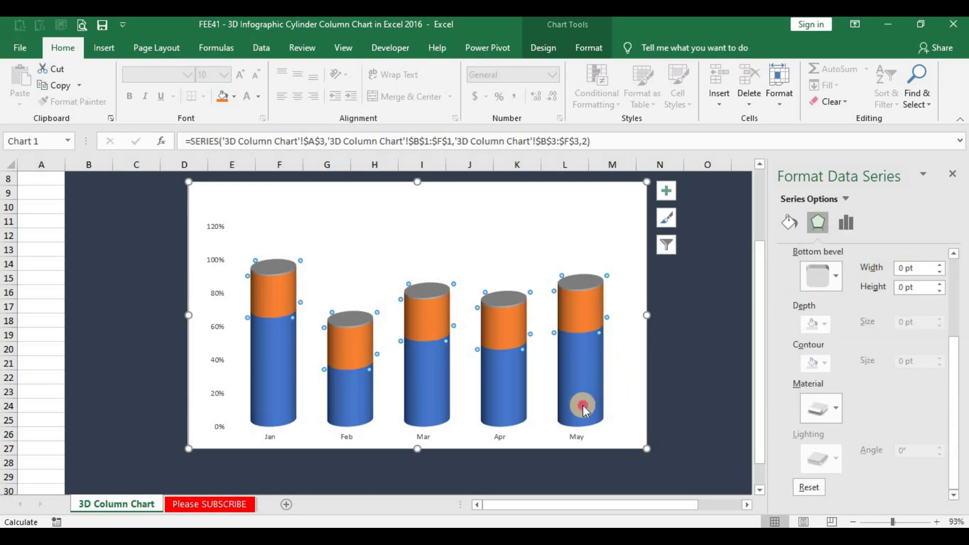
click(813, 410)
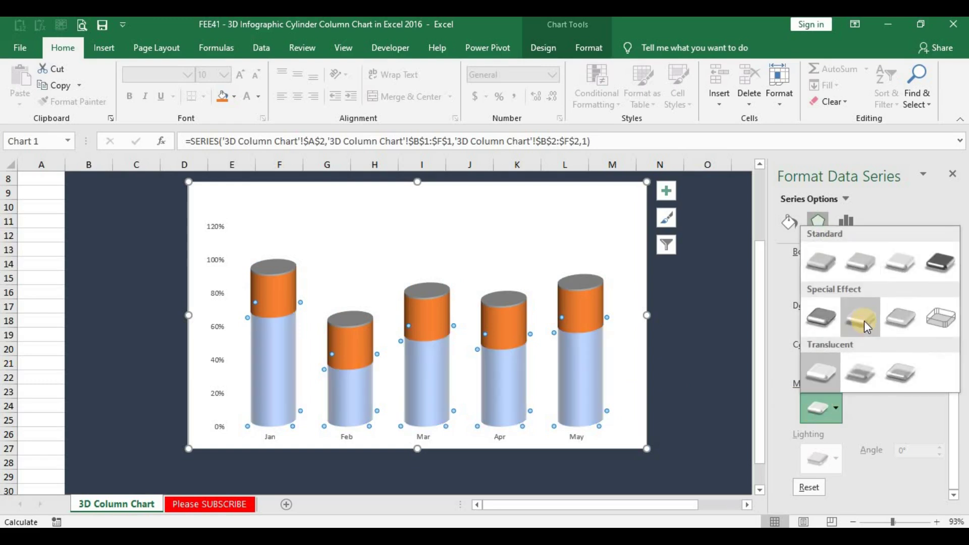
click(837, 318)
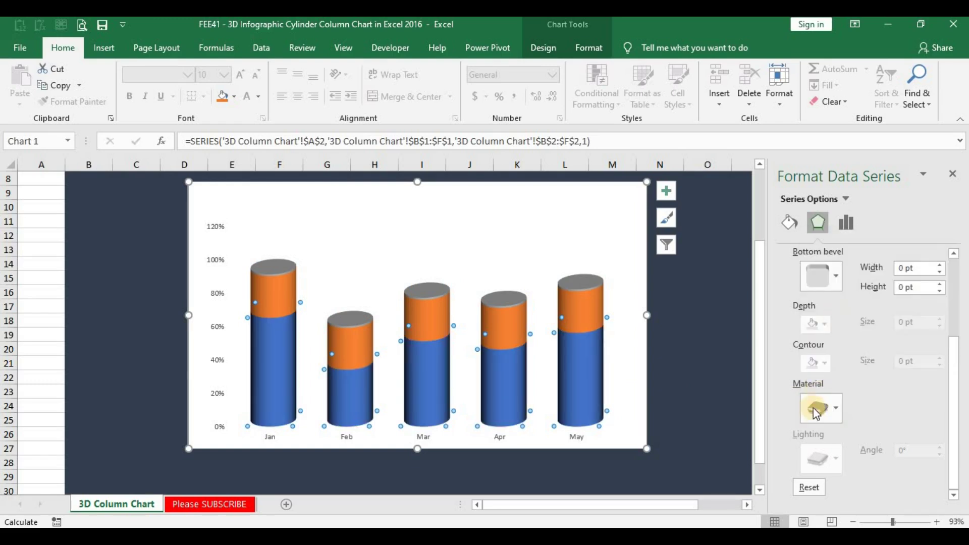
click(822, 408)
click(860, 322)
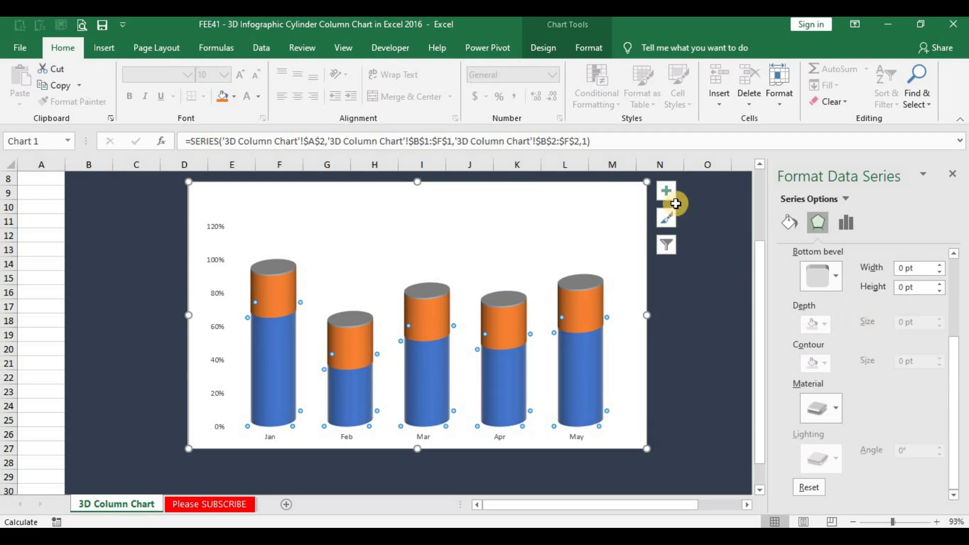
click(666, 192)
click(666, 192)
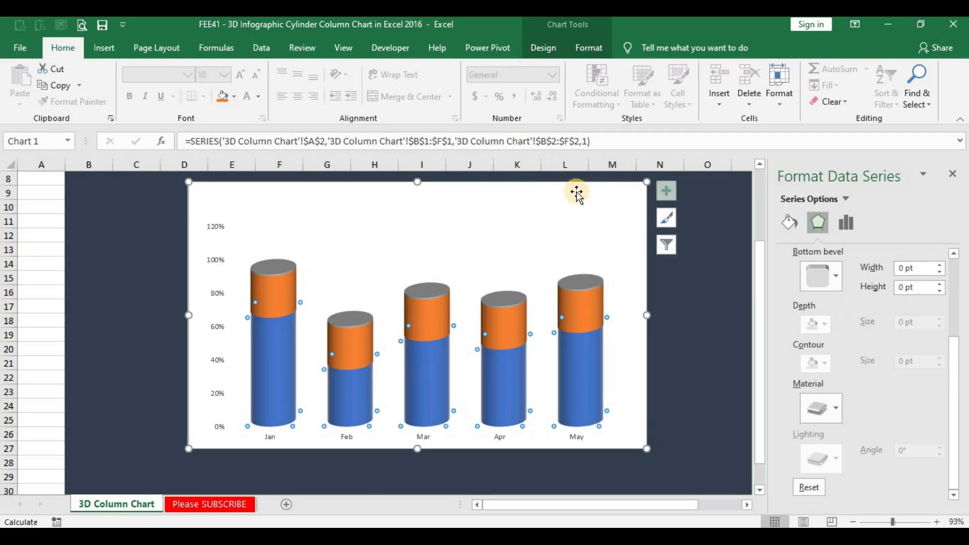
Step: Set the chart area to No Fill and No Outline
click(590, 48)
click(404, 72)
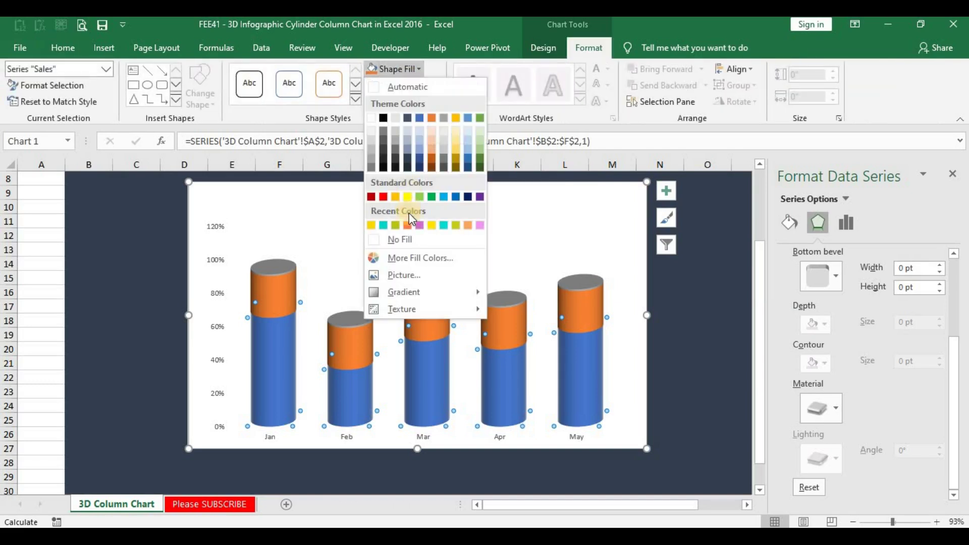
click(515, 192)
click(516, 190)
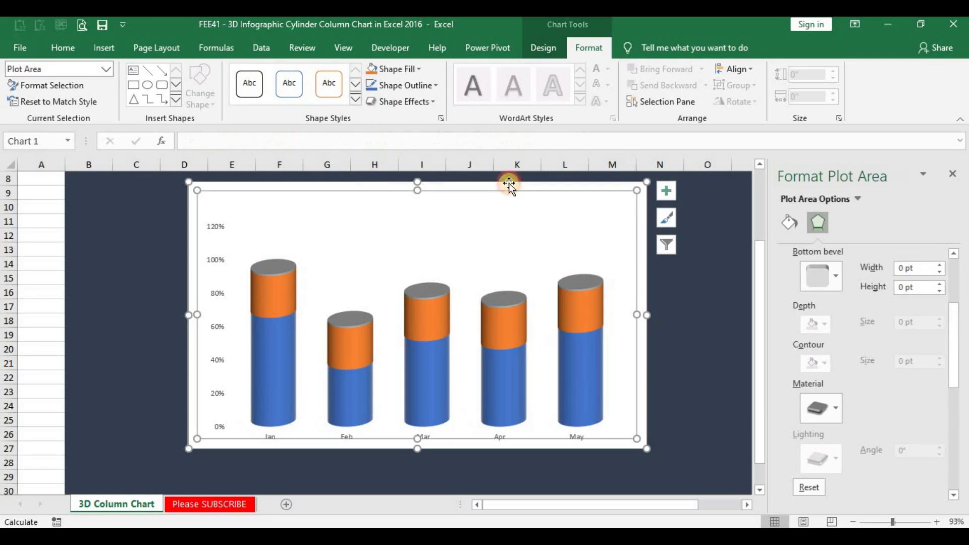
click(509, 182)
click(418, 69)
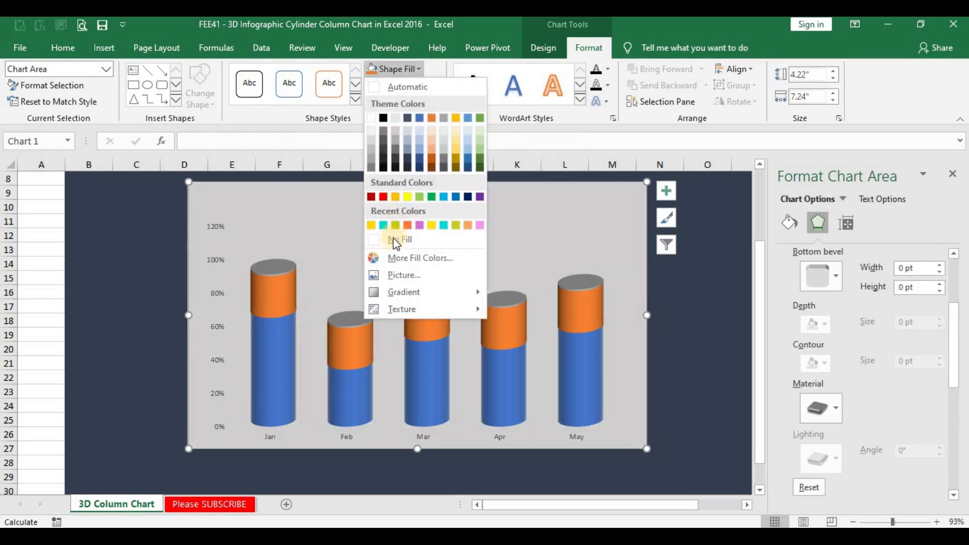
click(400, 240)
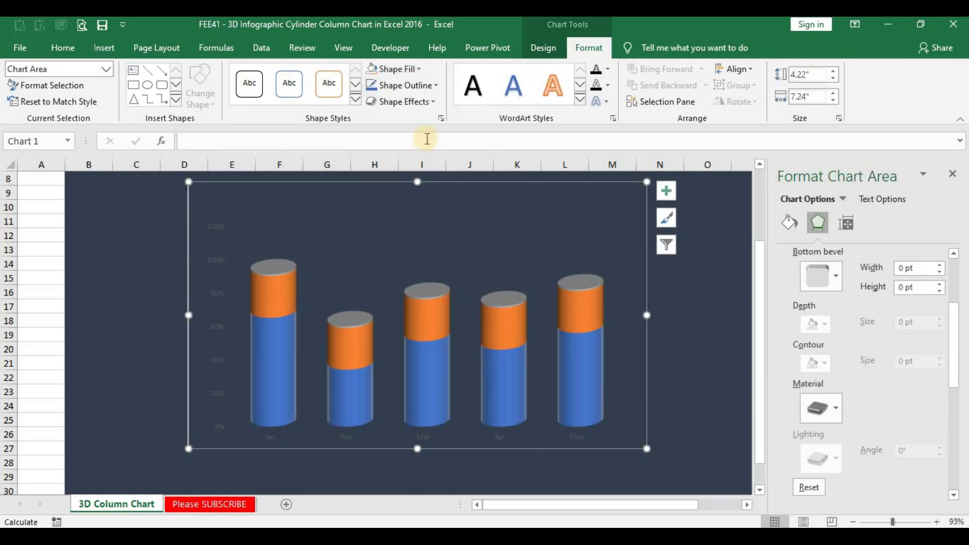
click(427, 84)
click(434, 260)
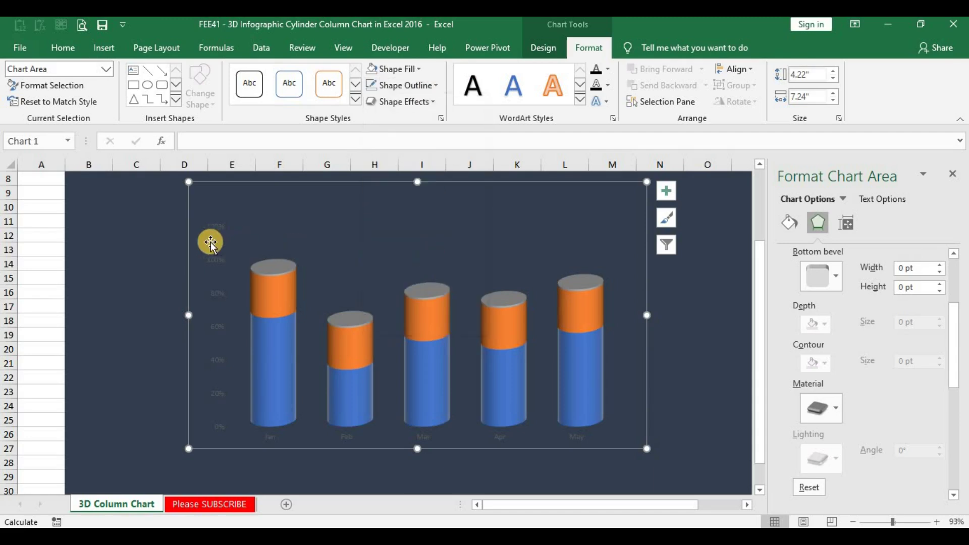
Step: Hide the chart axes so only the cylinders remain on the dark backdrop
click(209, 229)
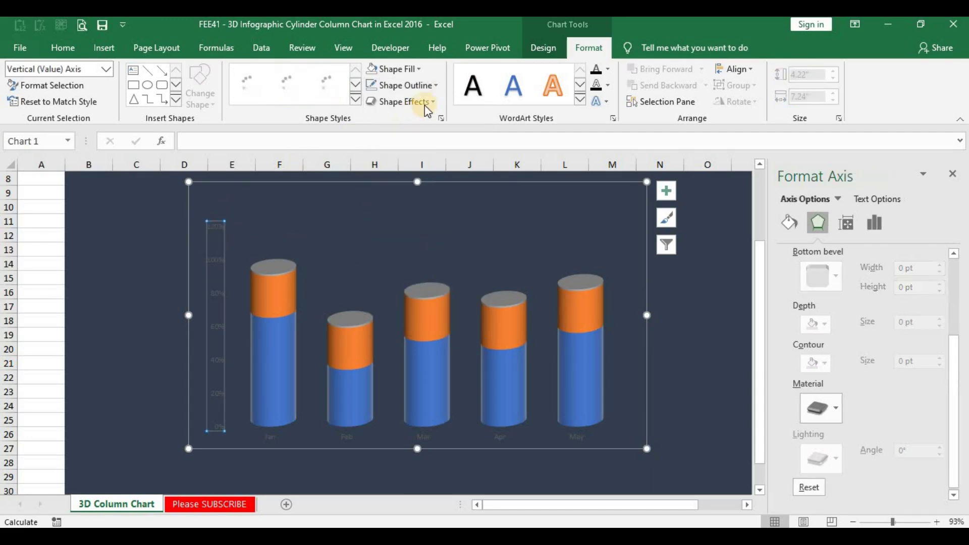
click(63, 45)
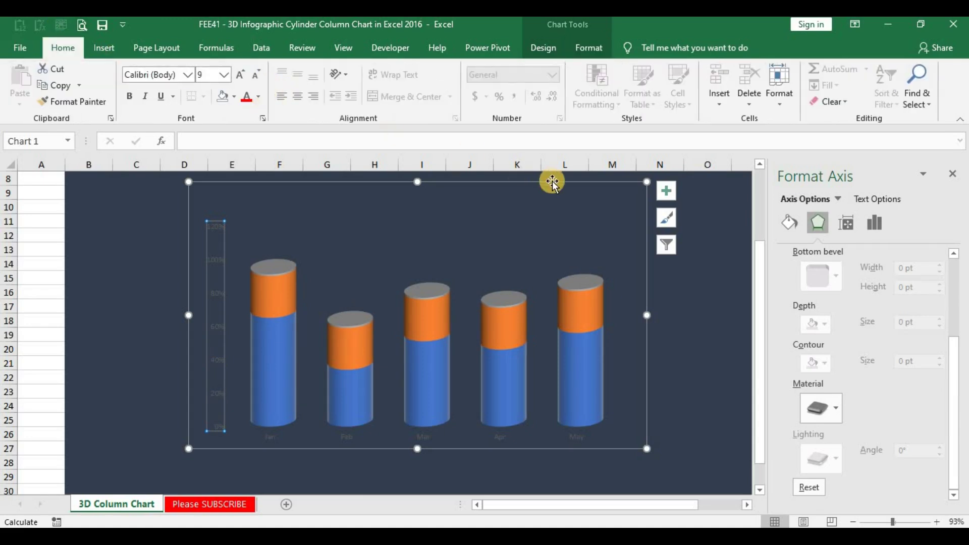
click(662, 197)
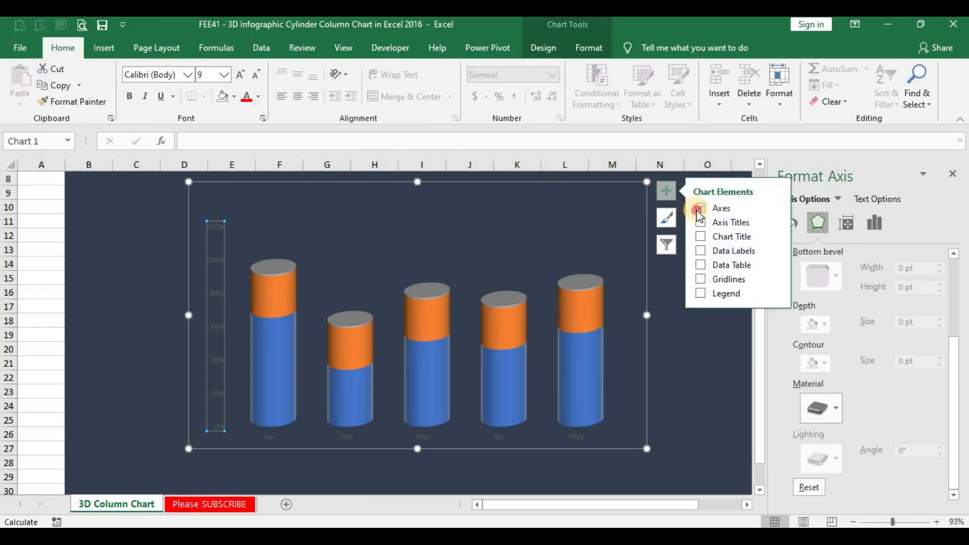
click(694, 212)
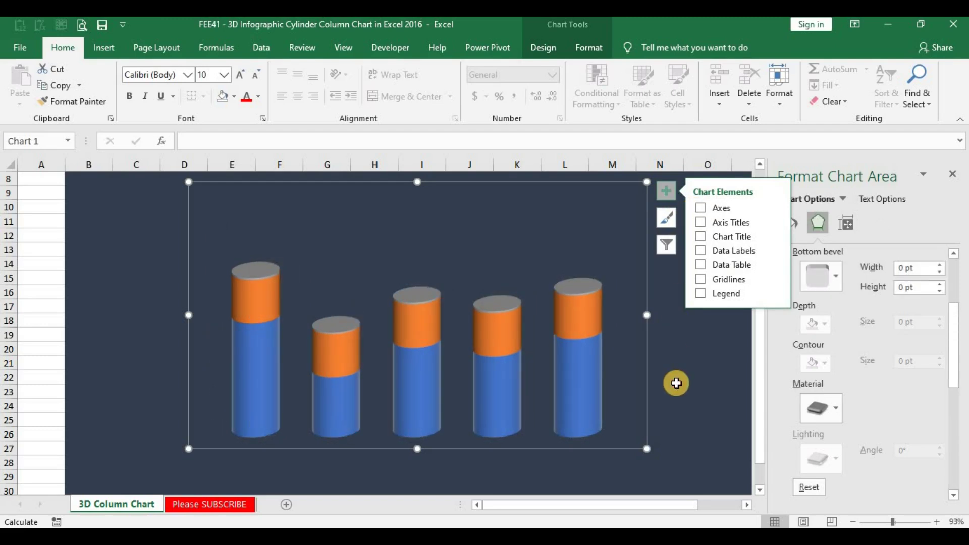
click(677, 383)
click(677, 382)
click(578, 313)
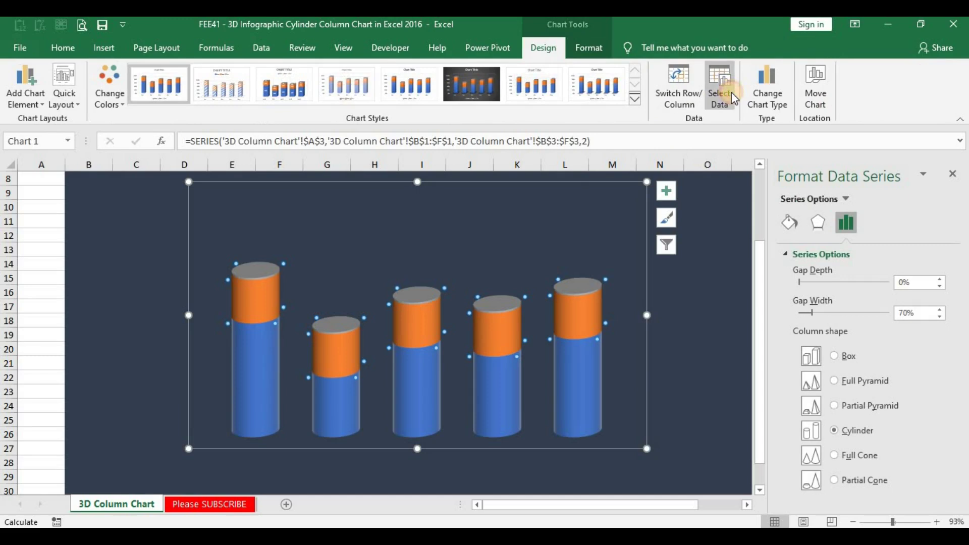
Step: Reorder the chart series so Base comes before Sales, and confirm the data source
click(732, 92)
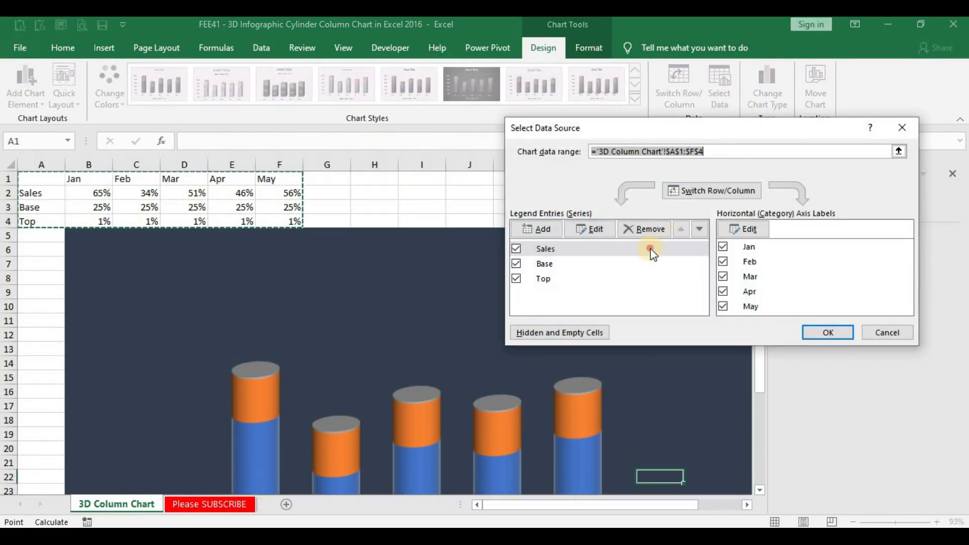
click(651, 248)
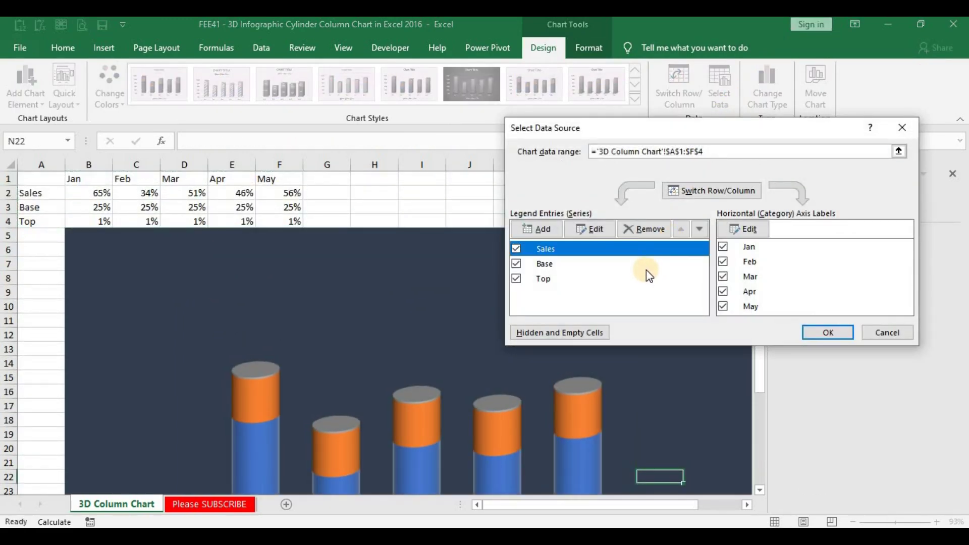
click(646, 268)
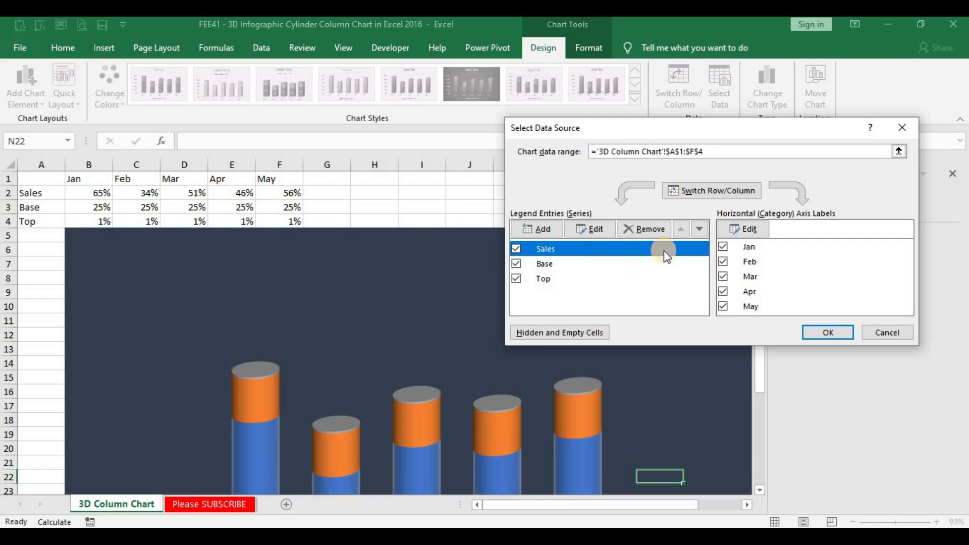
click(685, 228)
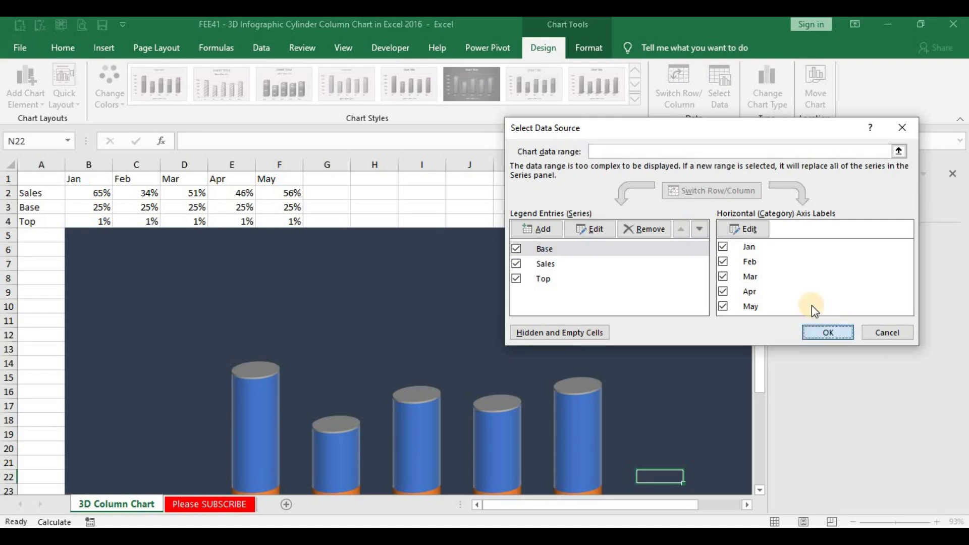
key(Return)
drag(762, 232, 762, 388)
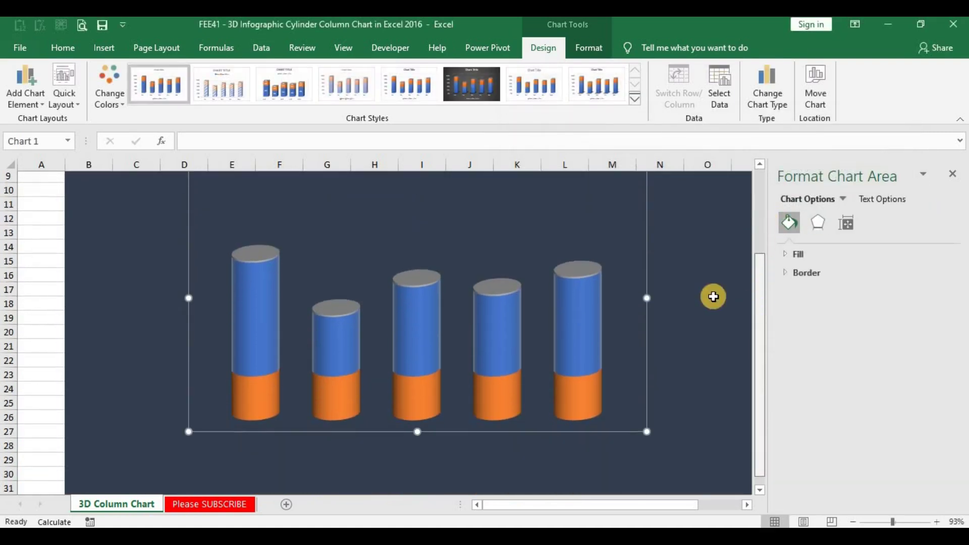
Step: Give the Top series a two-stop light-to-darker grey gradient with stops near 45% and 62%
click(581, 259)
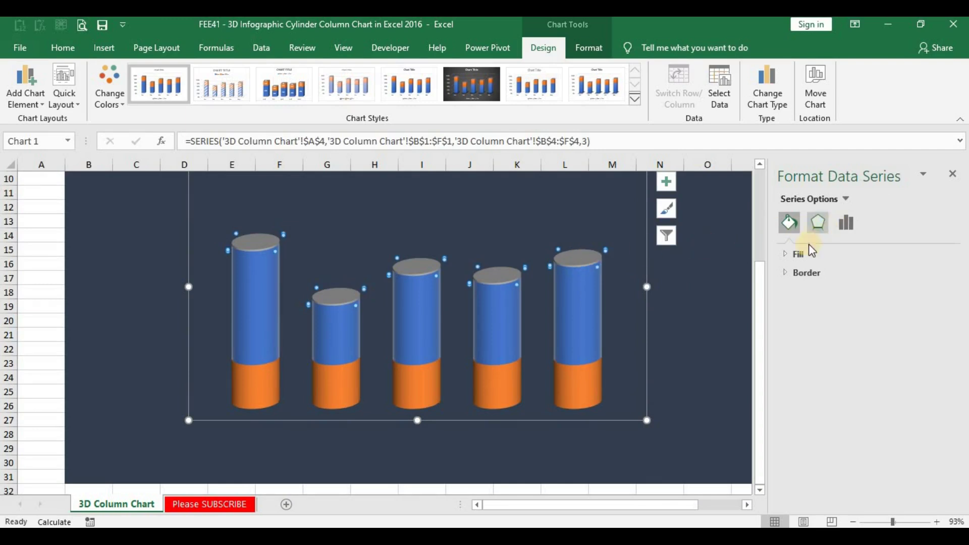
click(800, 255)
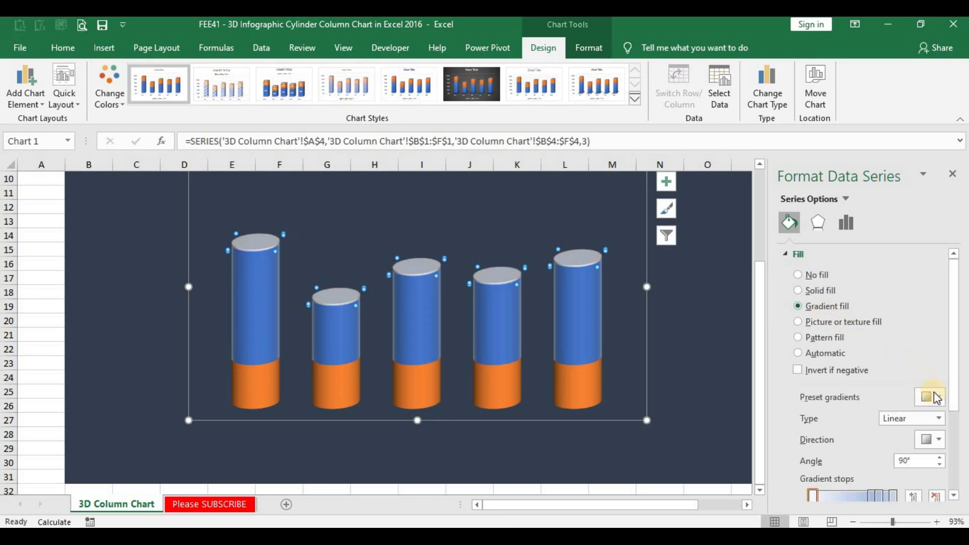
scroll(950, 413, down, 3)
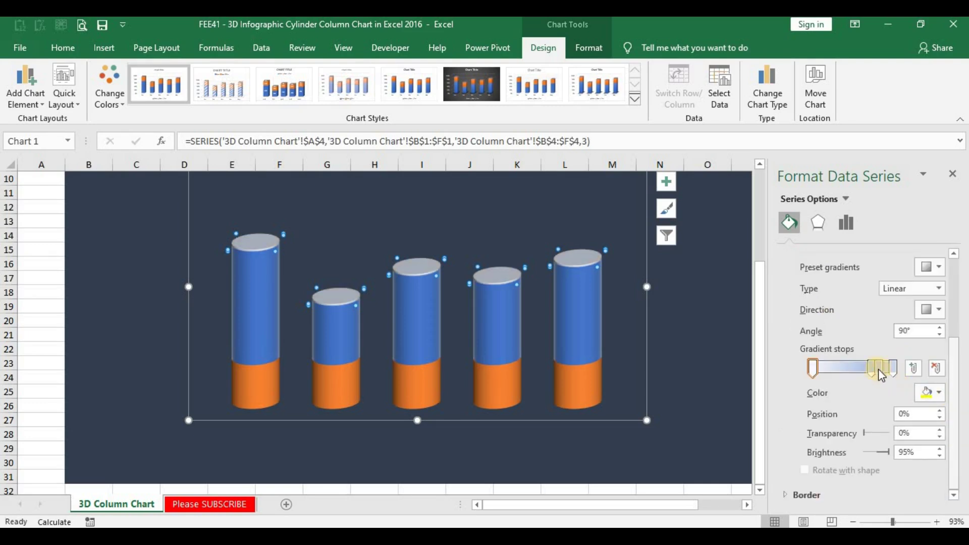
click(879, 369)
click(932, 370)
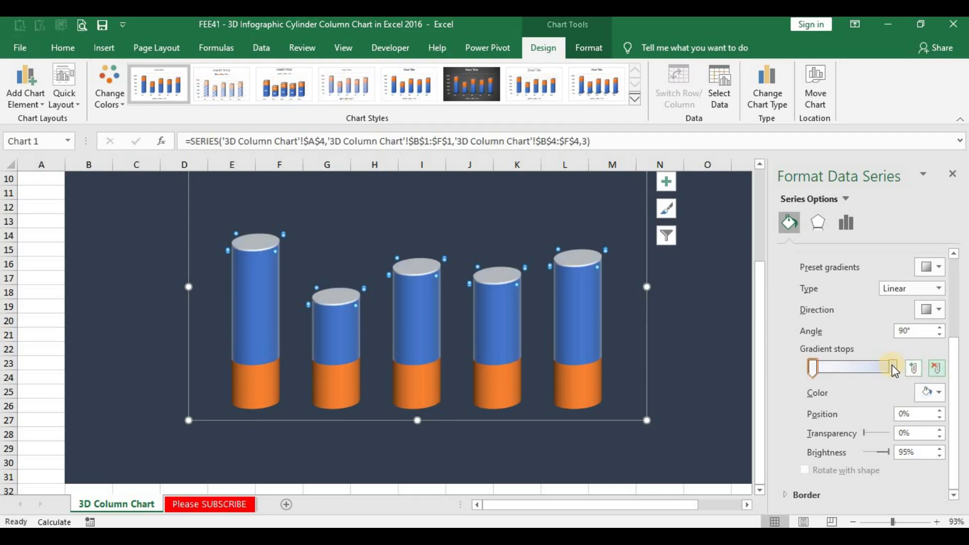
drag(872, 368, 893, 368)
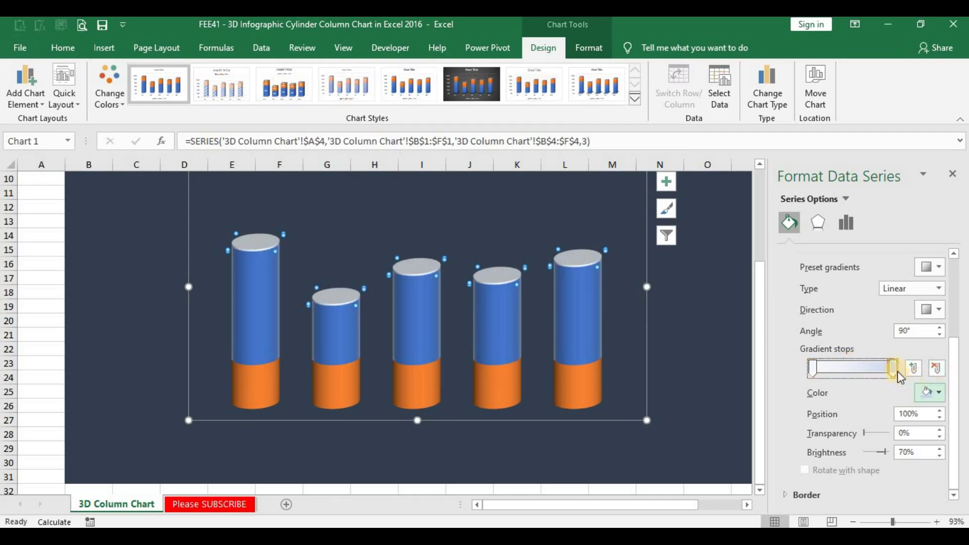
click(931, 393)
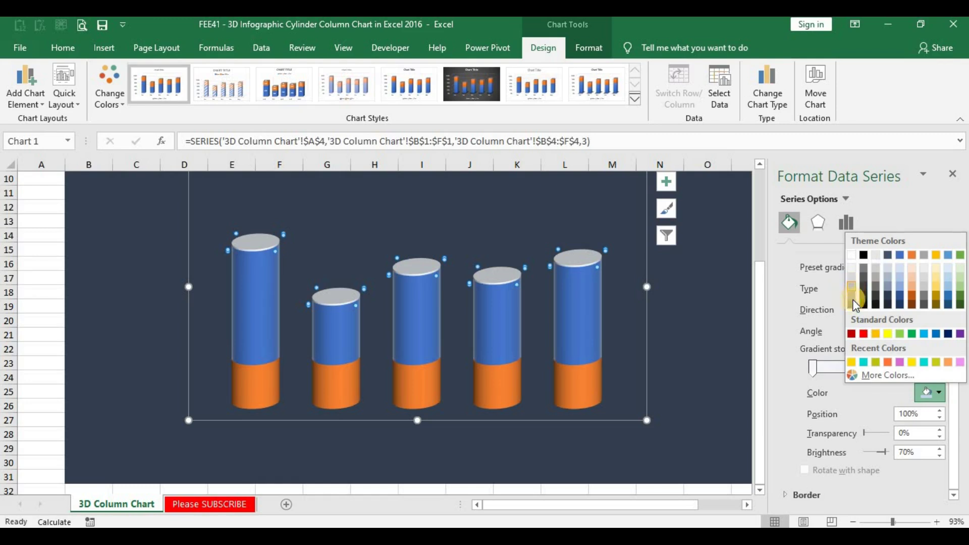
click(852, 292)
click(813, 367)
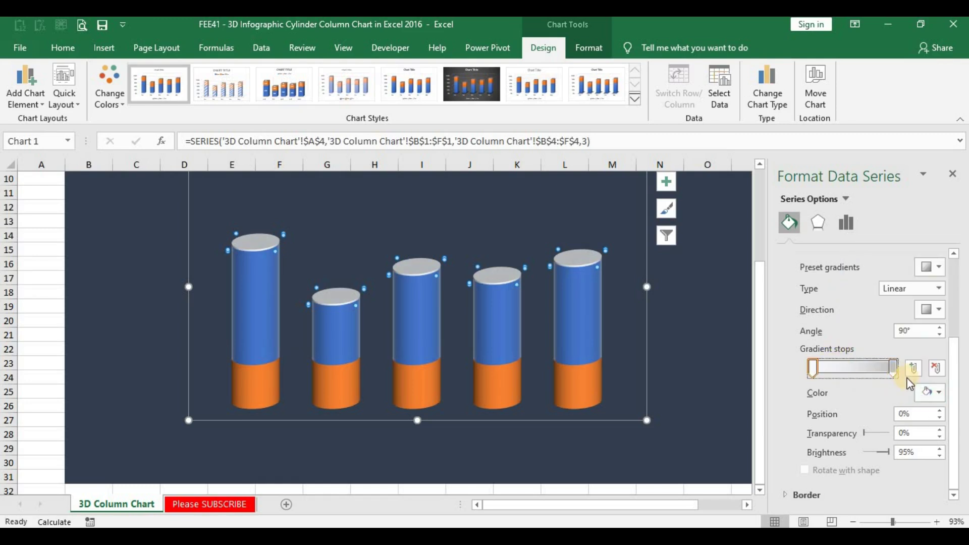
click(931, 392)
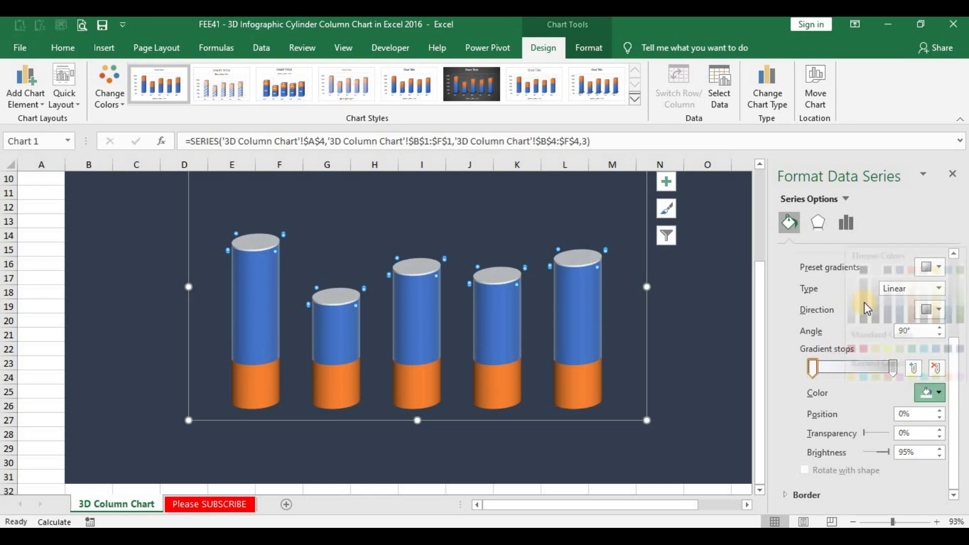
click(852, 268)
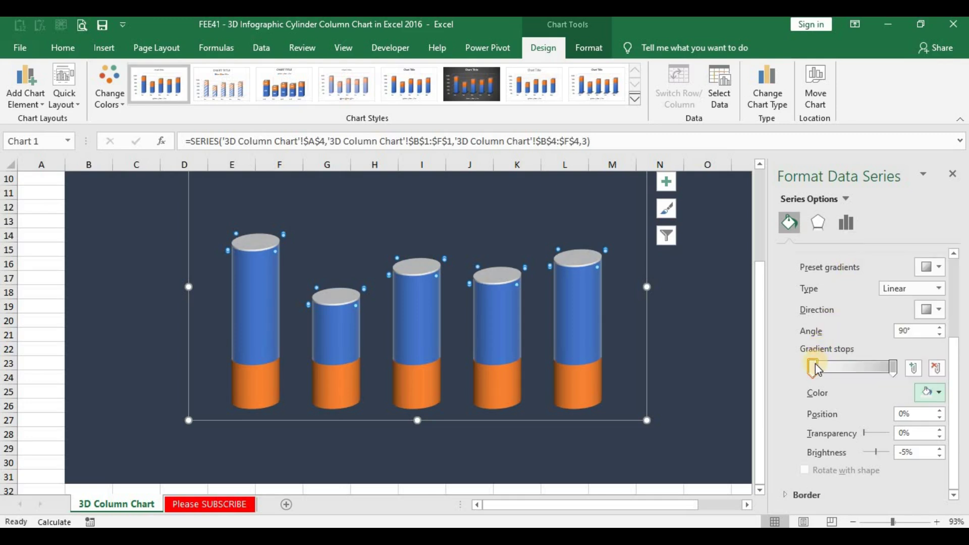
drag(815, 369, 854, 371)
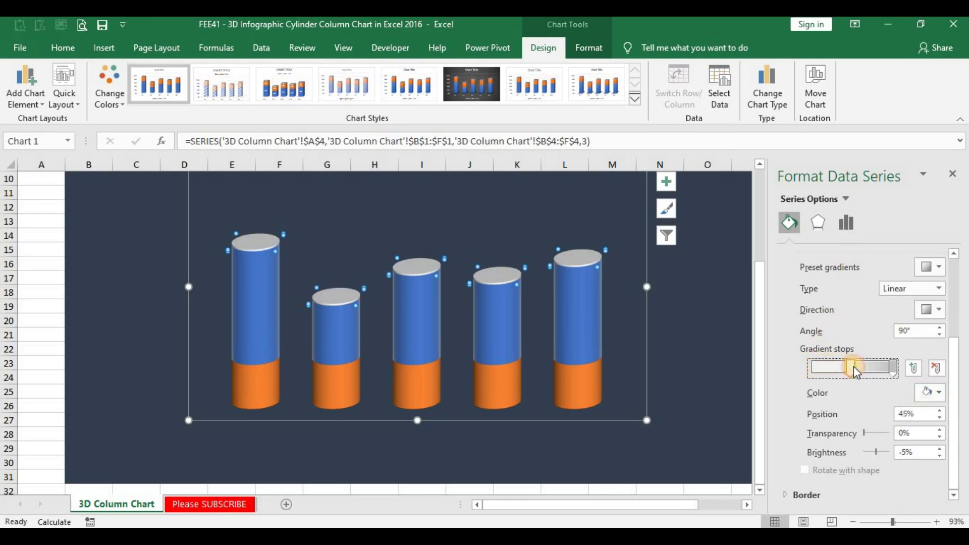
drag(892, 369, 867, 367)
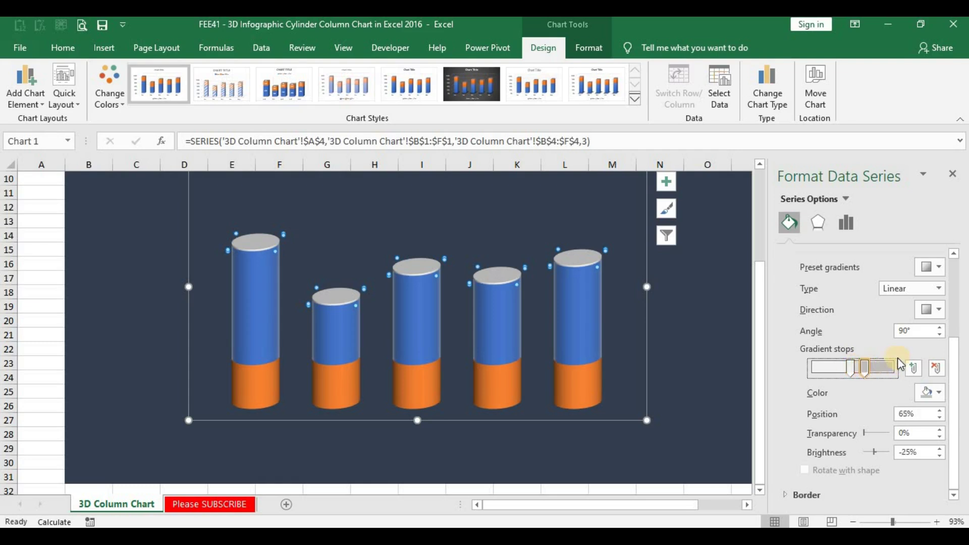
Step: Make the Top gradient Linear Right, with the light stop at 49%
click(939, 310)
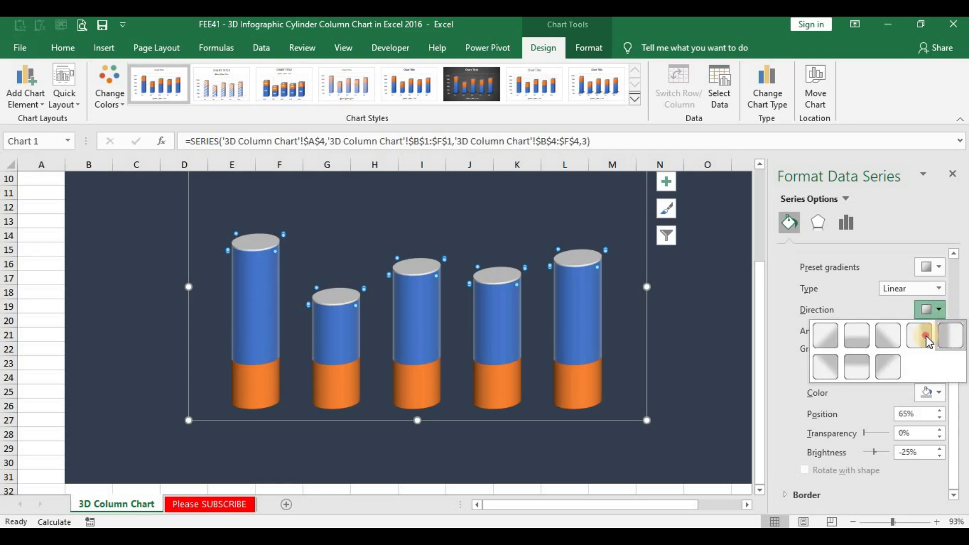
click(928, 339)
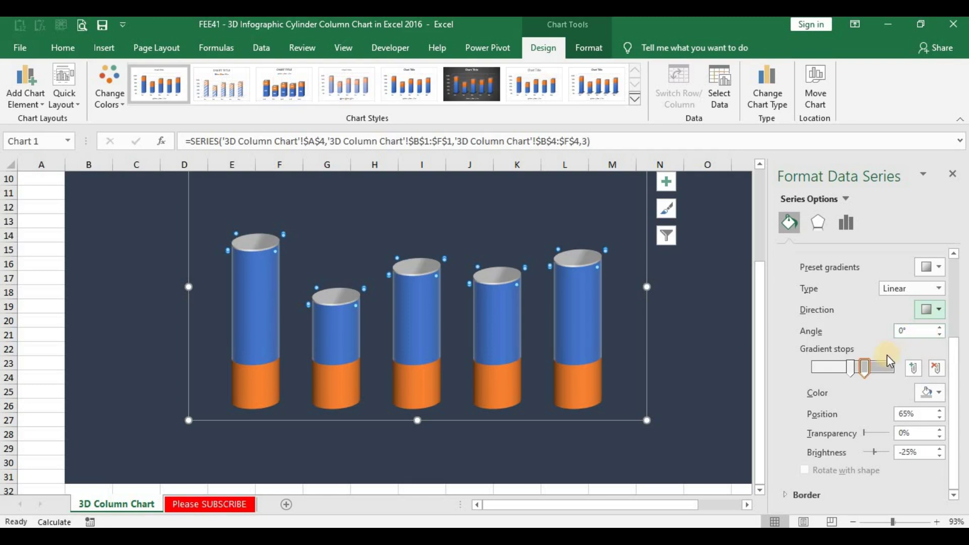
click(853, 369)
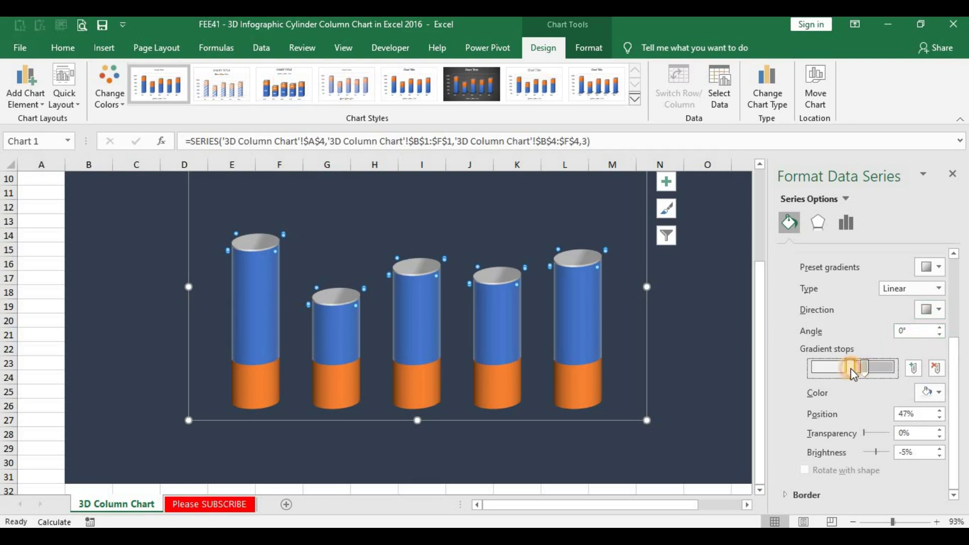
drag(850, 369, 853, 369)
scroll(862, 299, up, 3)
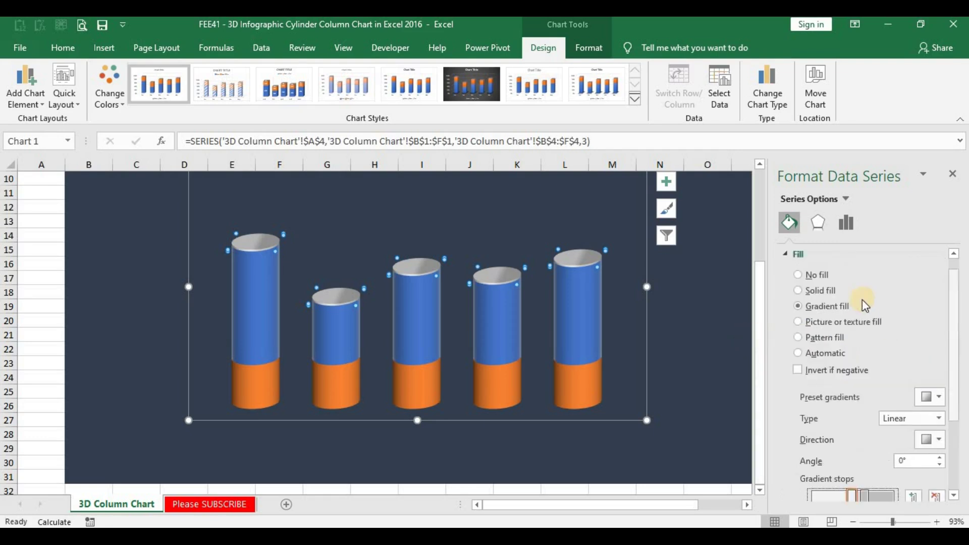
Step: Remove the Top series border and give it a Translucent 3-D material
click(792, 253)
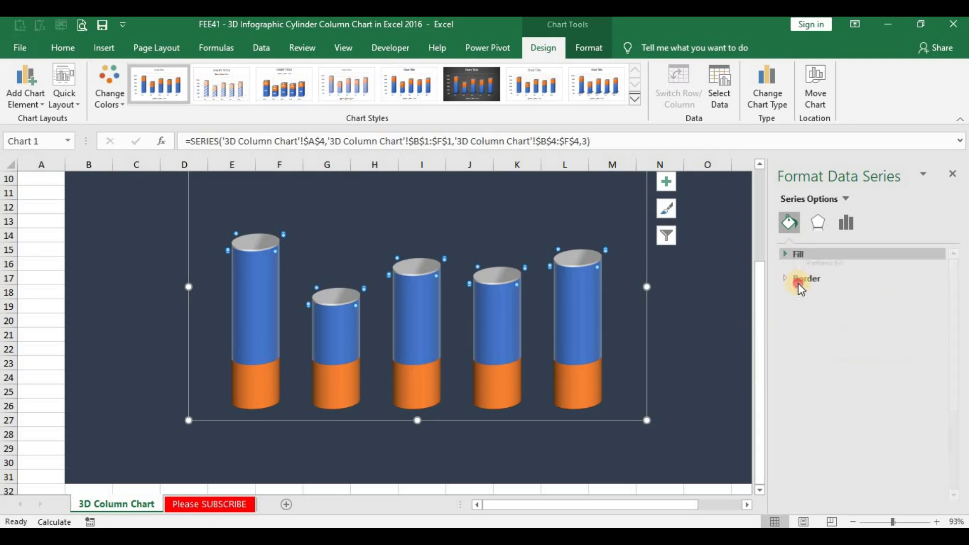
click(798, 275)
click(805, 295)
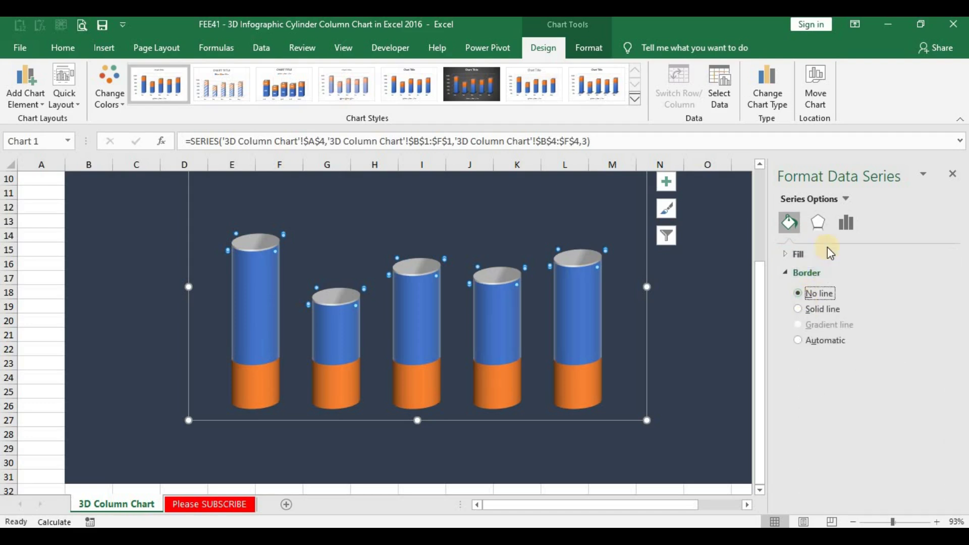
click(818, 222)
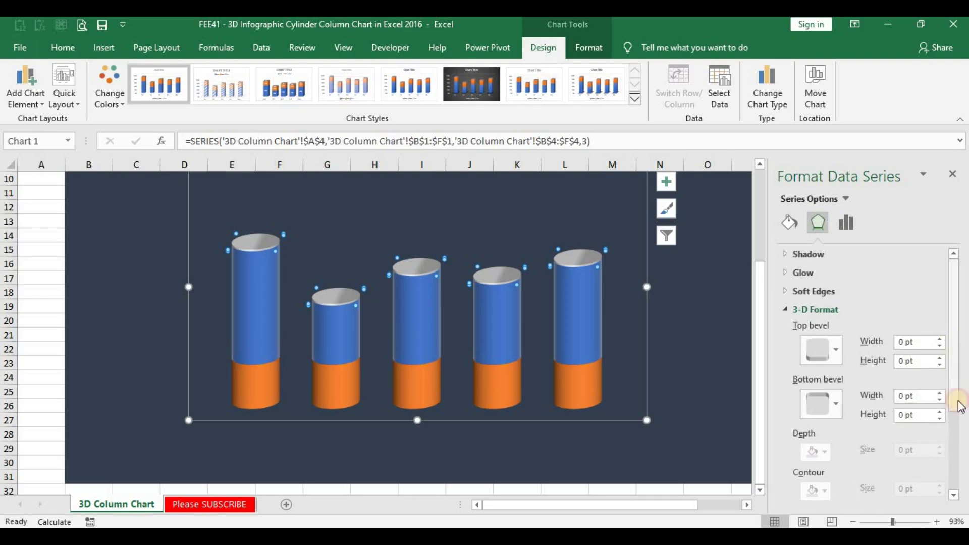
scroll(938, 363, down, 3)
scroll(859, 394, down, 3)
click(819, 424)
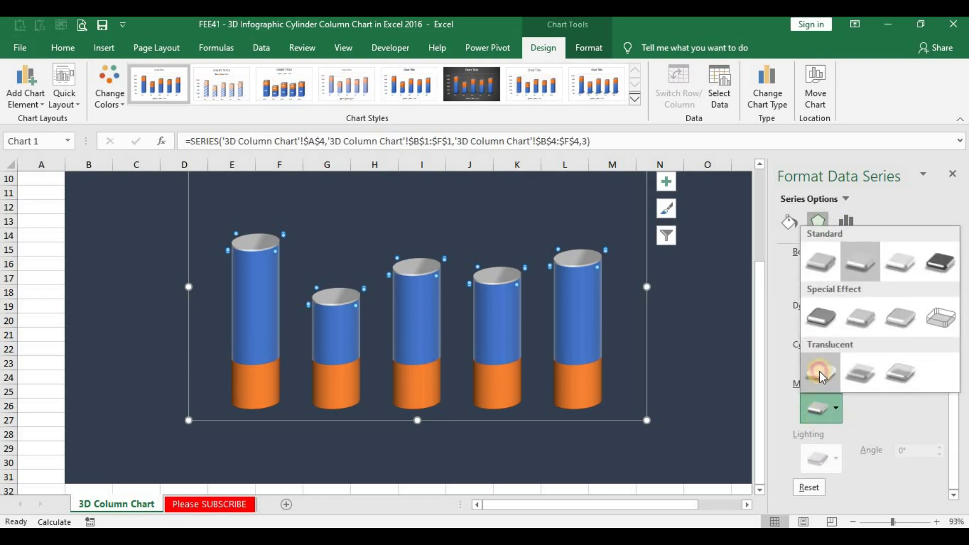
click(820, 371)
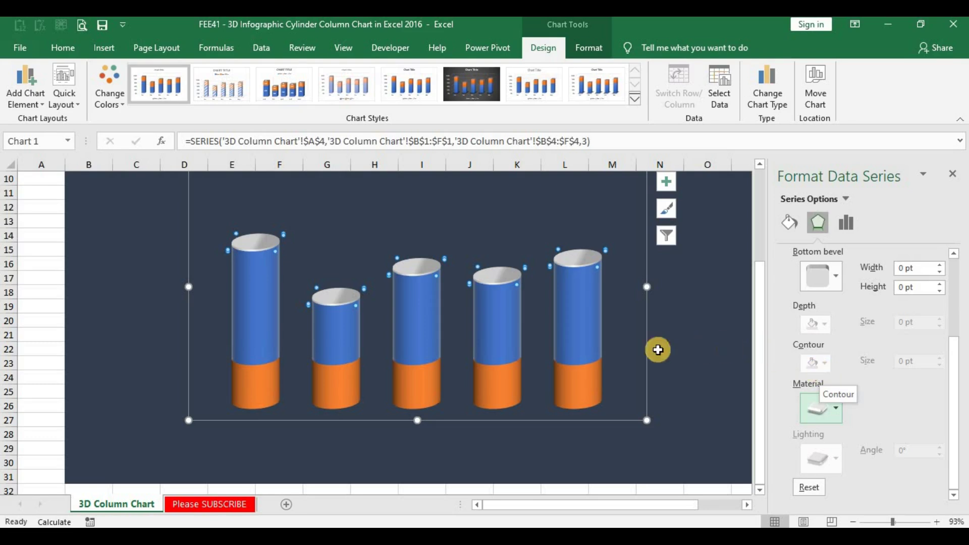
click(592, 349)
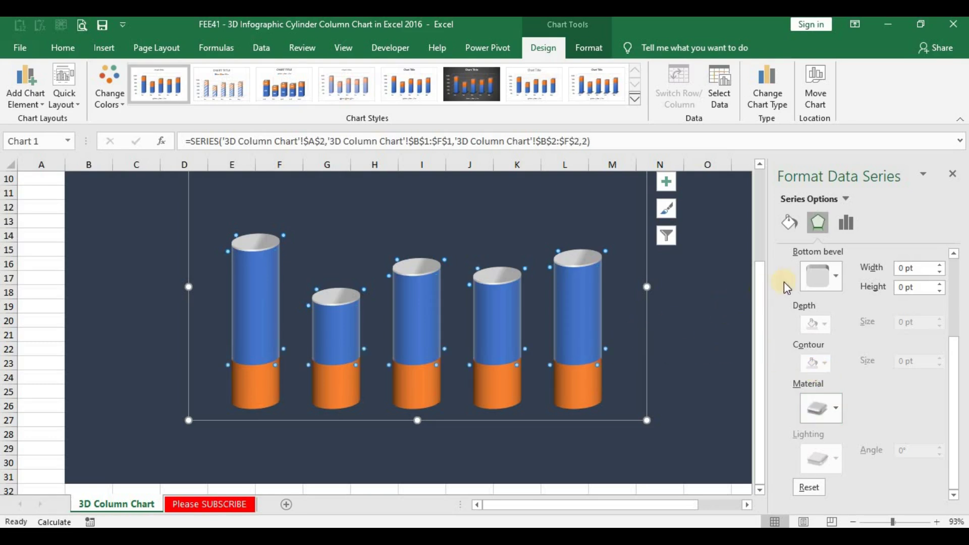
Step: Remove the outline from the Sales series
click(792, 221)
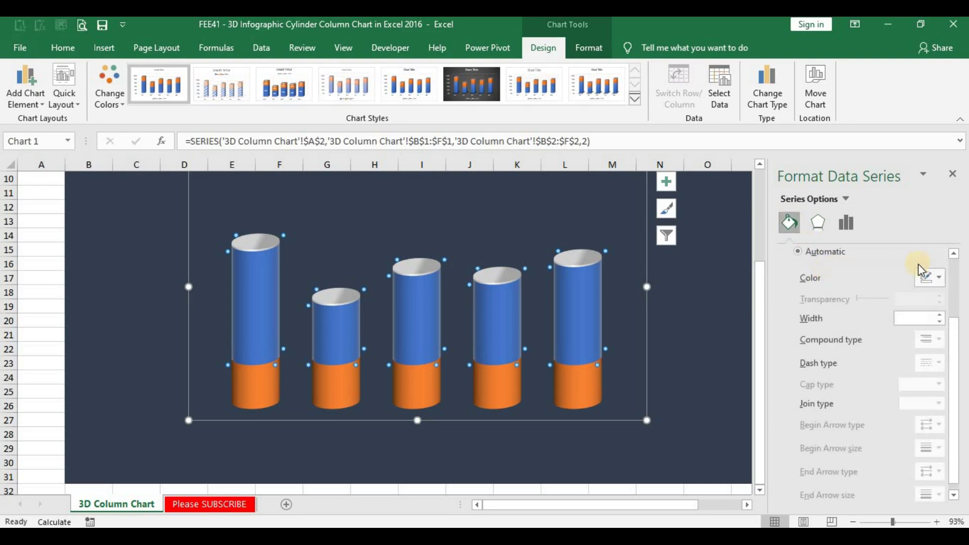
click(957, 268)
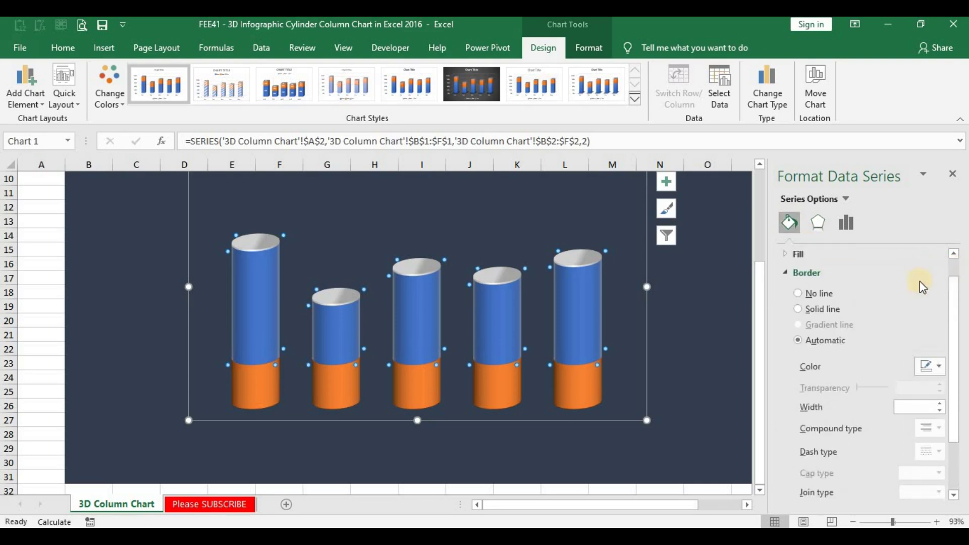
click(816, 295)
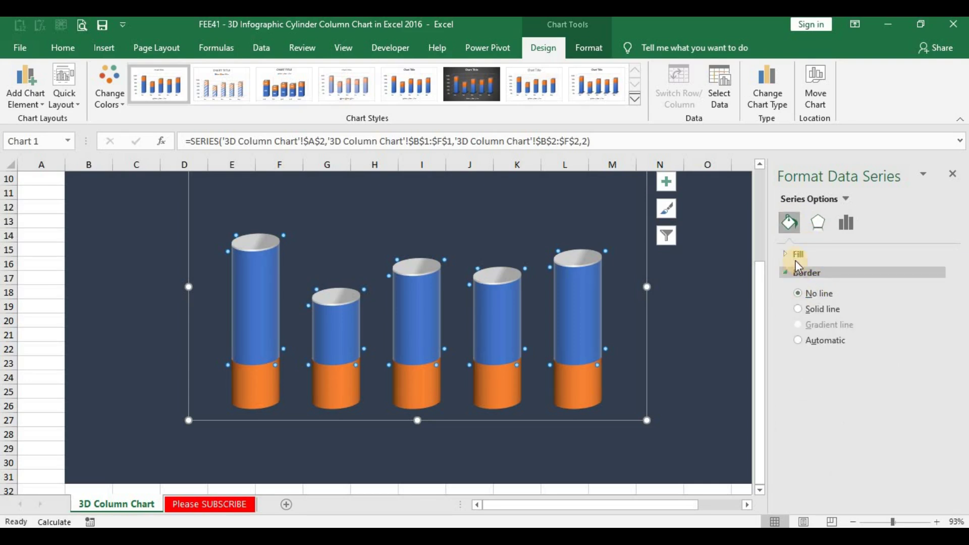
Step: Give the Sales series a gradient fill with stops near 74%, 39% and 16%, and a white stop moved further along
click(796, 260)
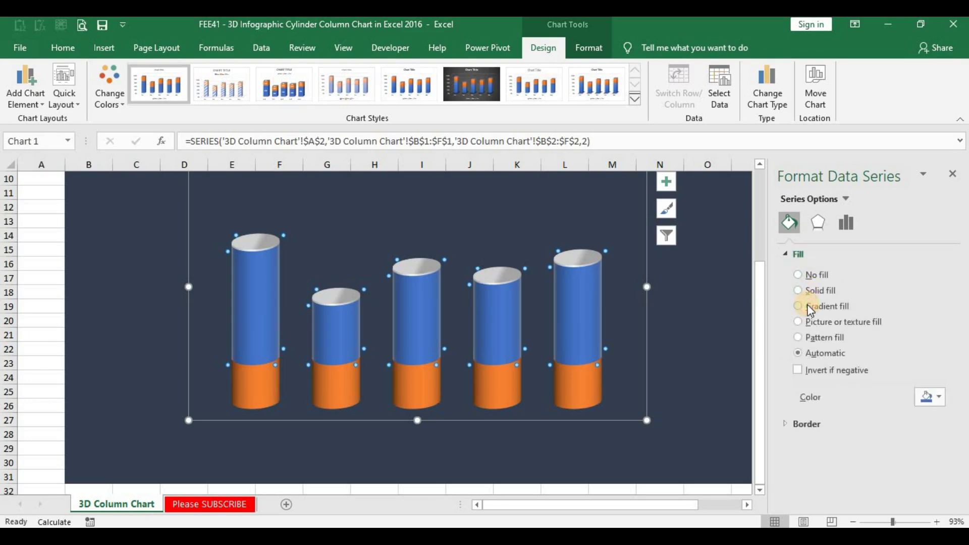
click(809, 306)
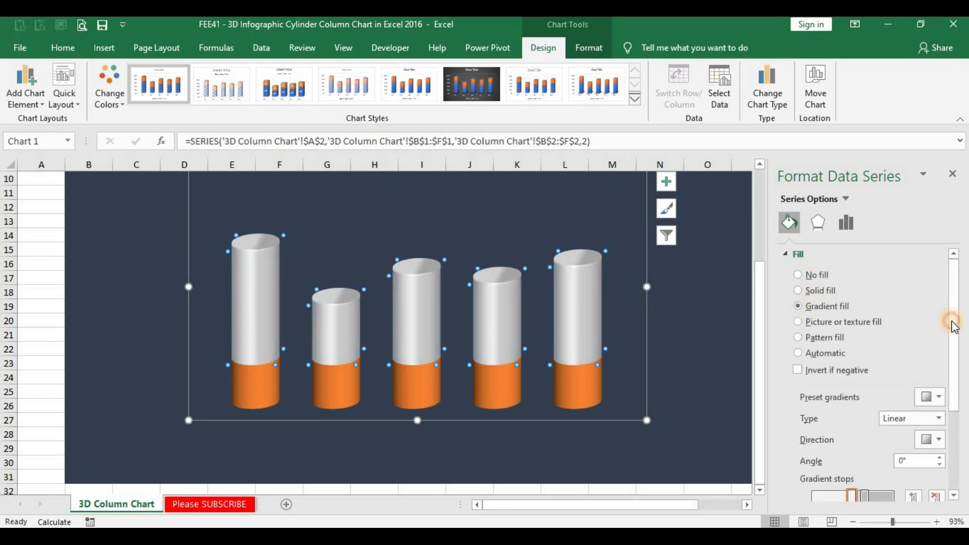
drag(954, 326, 955, 391)
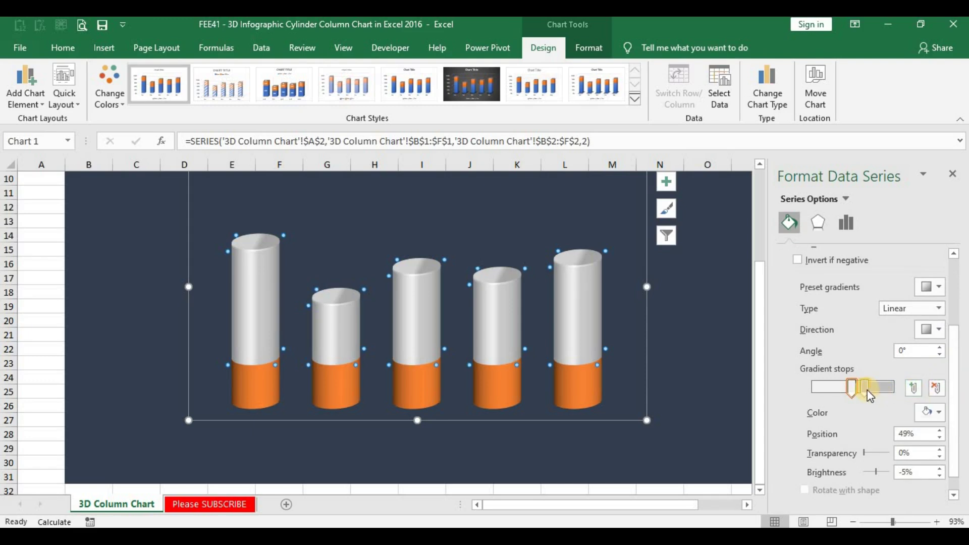
drag(868, 388, 896, 389)
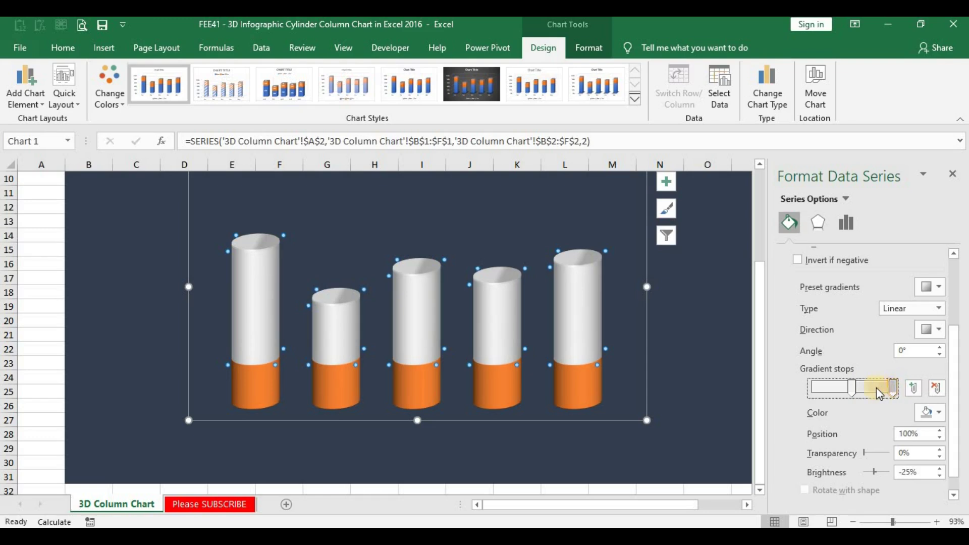
drag(846, 390, 841, 395)
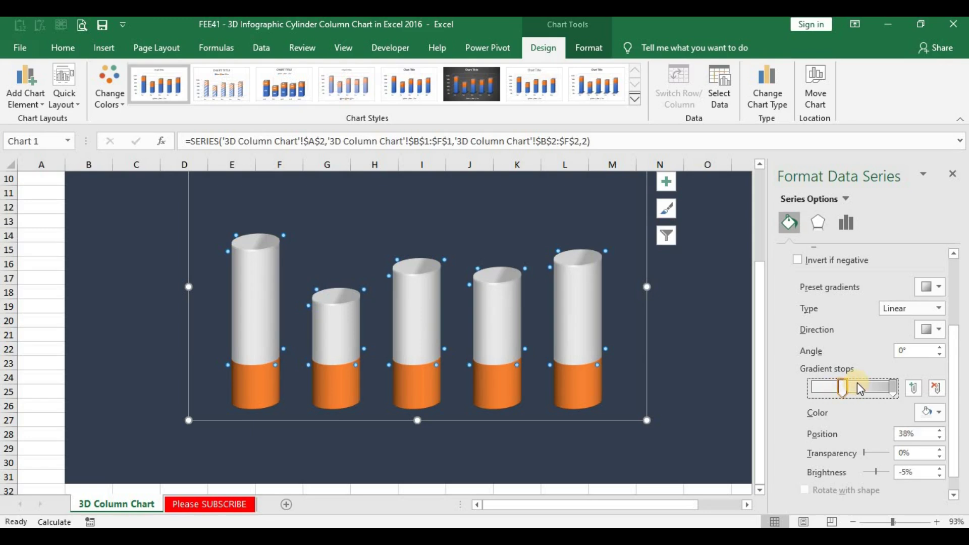
drag(817, 388, 829, 388)
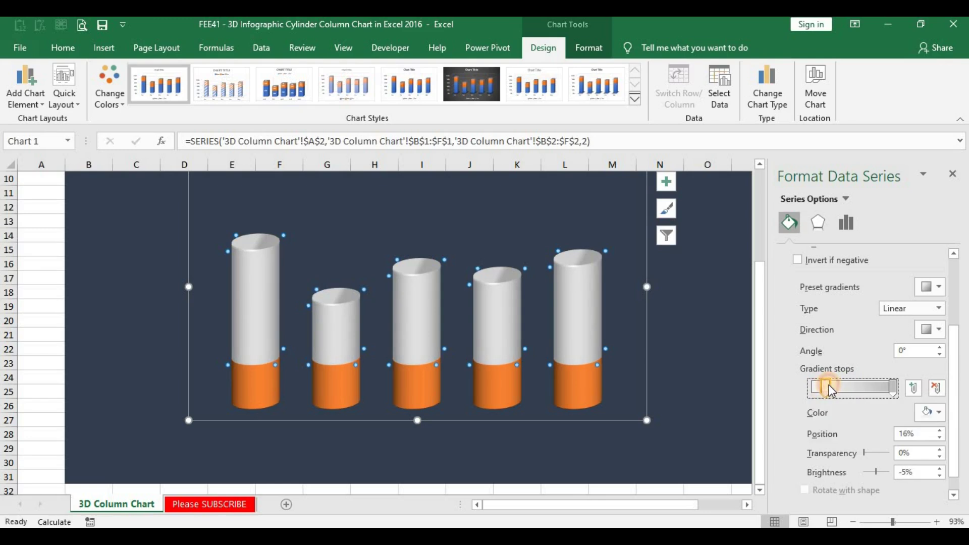
click(928, 412)
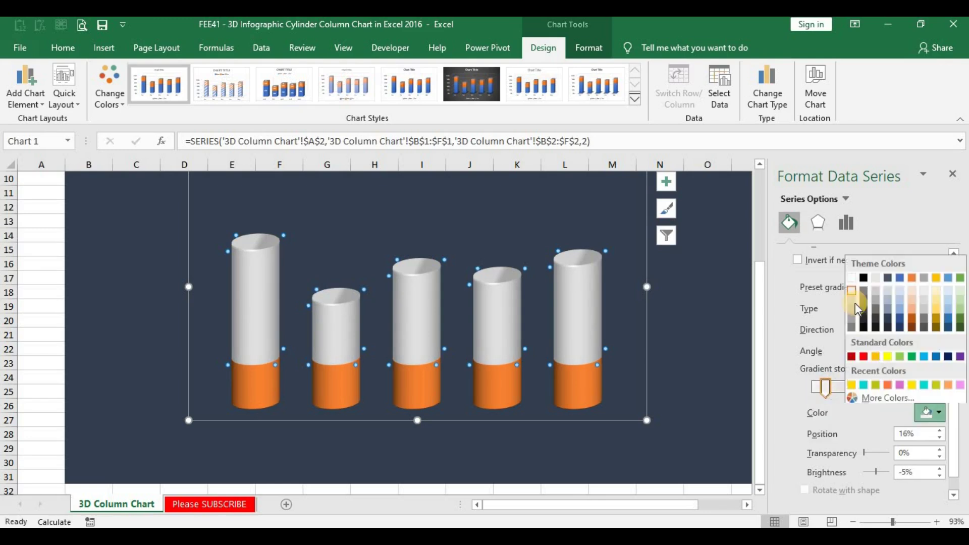
click(851, 277)
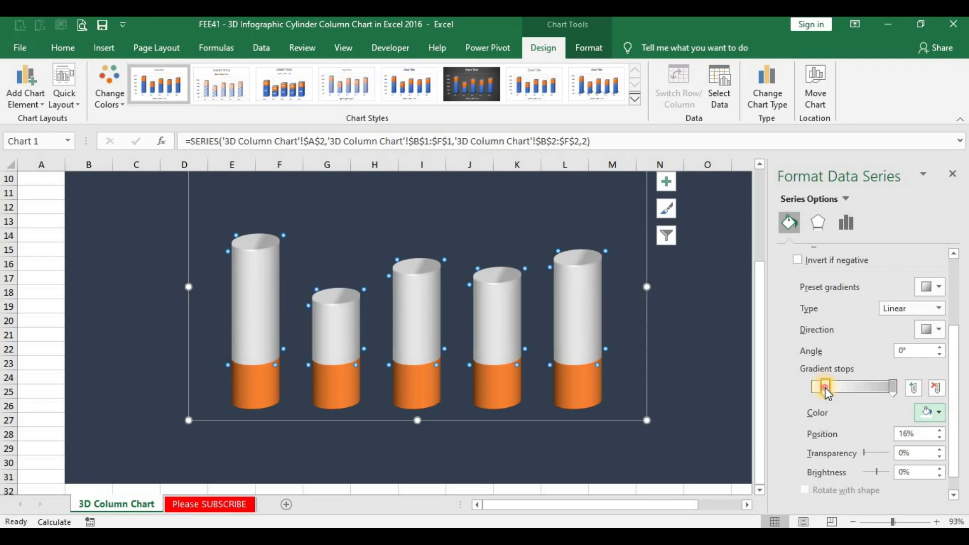
drag(825, 388, 839, 388)
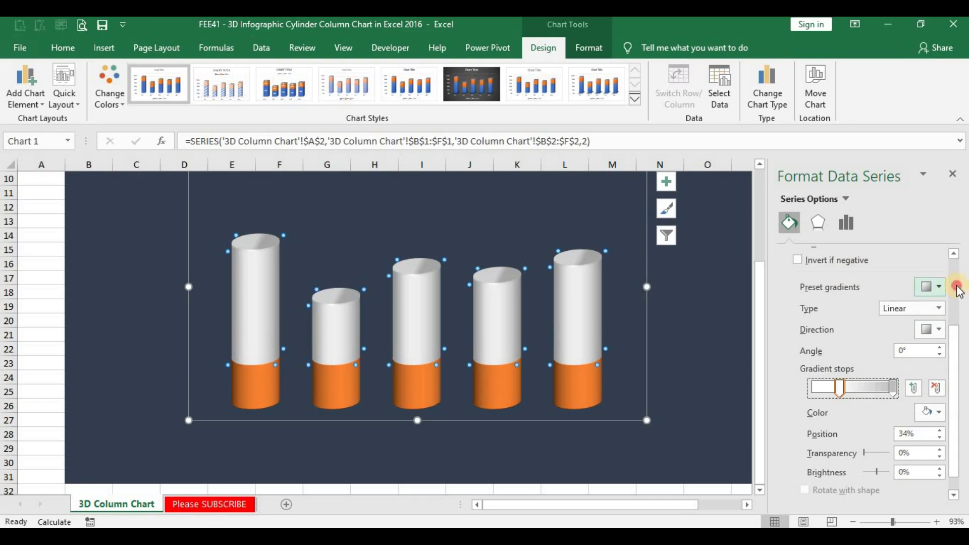
scroll(942, 286, up, 3)
Step: Apply the Powder 3-D material to the Sales cylinders, then a translucent Special Effect material
click(819, 223)
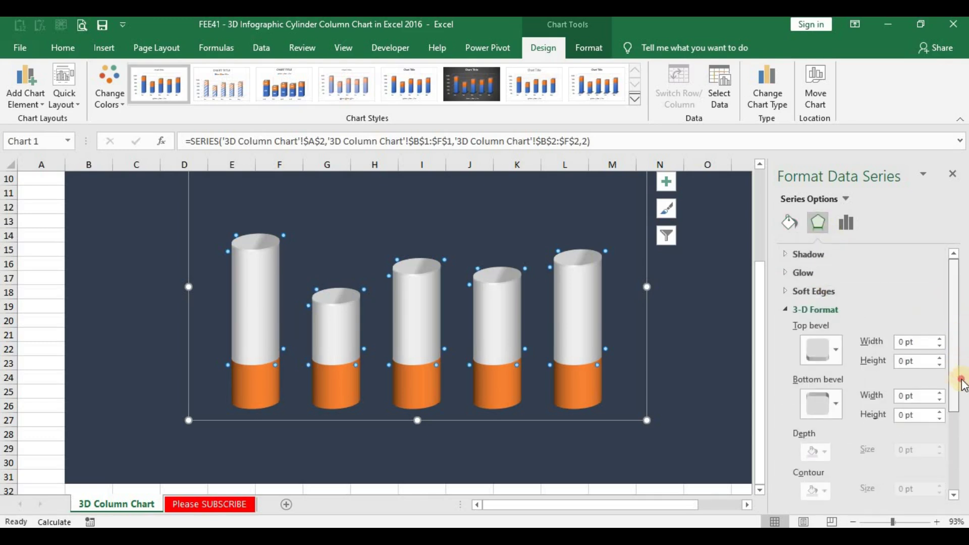
drag(956, 306, 953, 379)
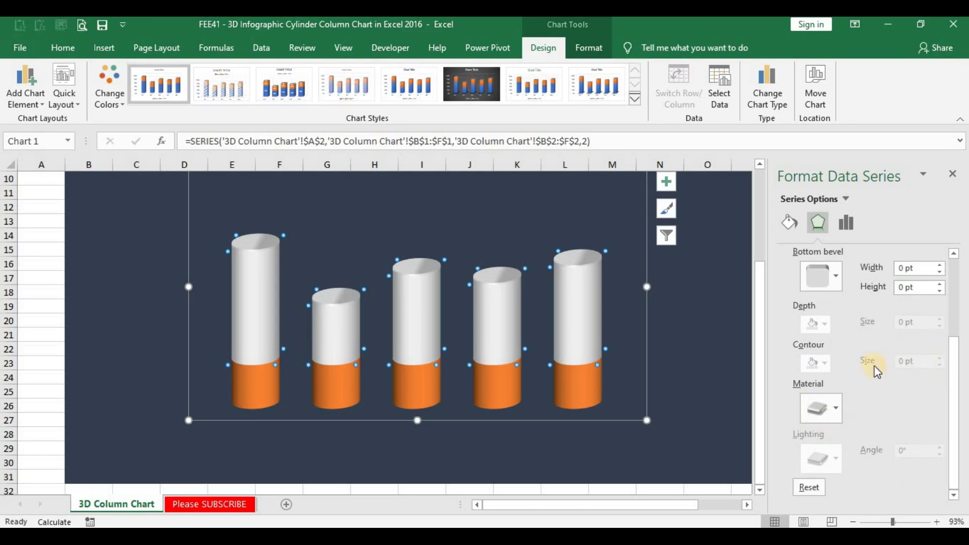
click(825, 415)
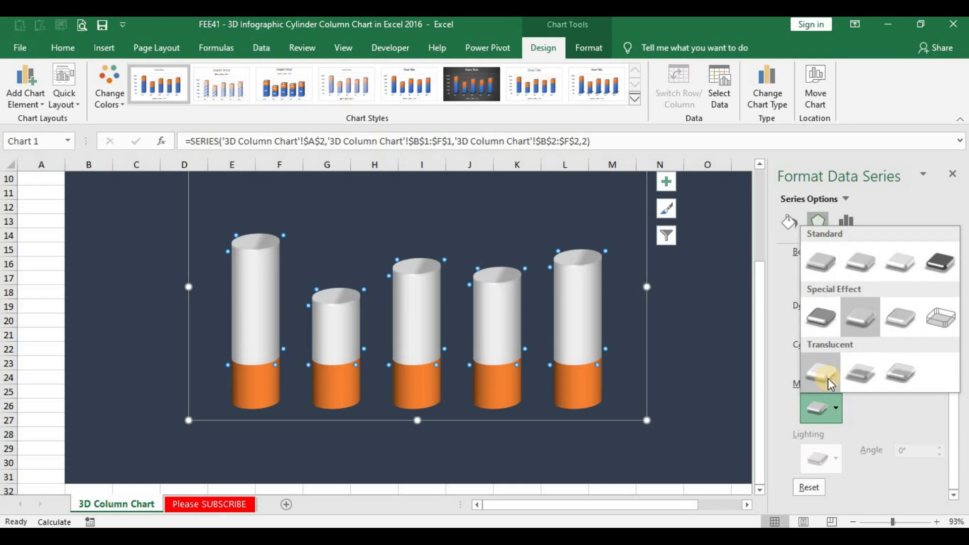
click(831, 385)
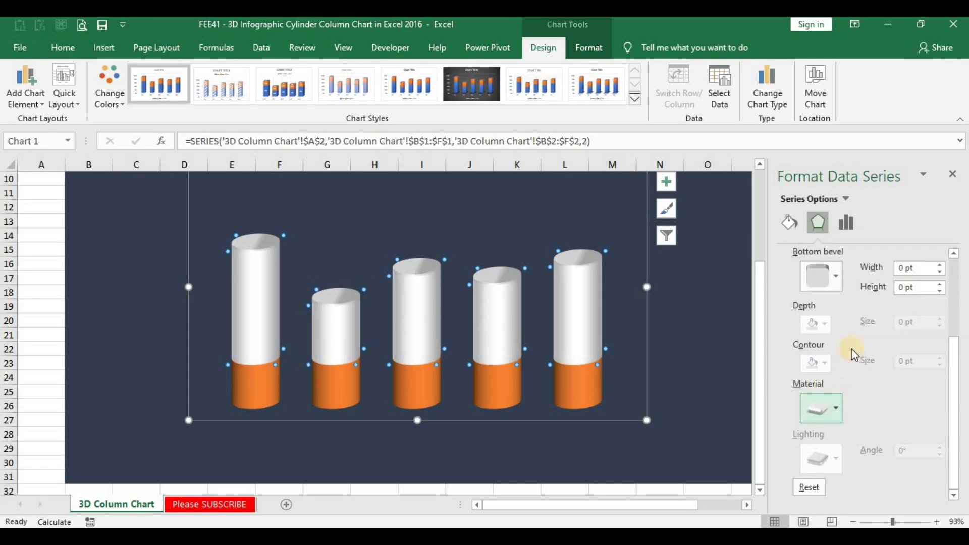
click(823, 408)
click(855, 322)
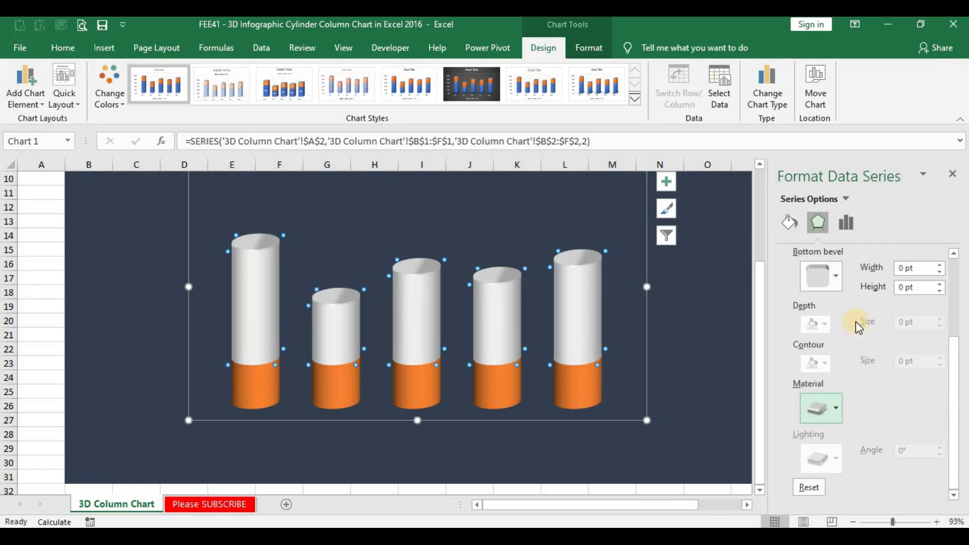
Step: Add data labels to the cylinder-top series so each cap reads 1%, then bring the Jan–May rows into view
click(259, 241)
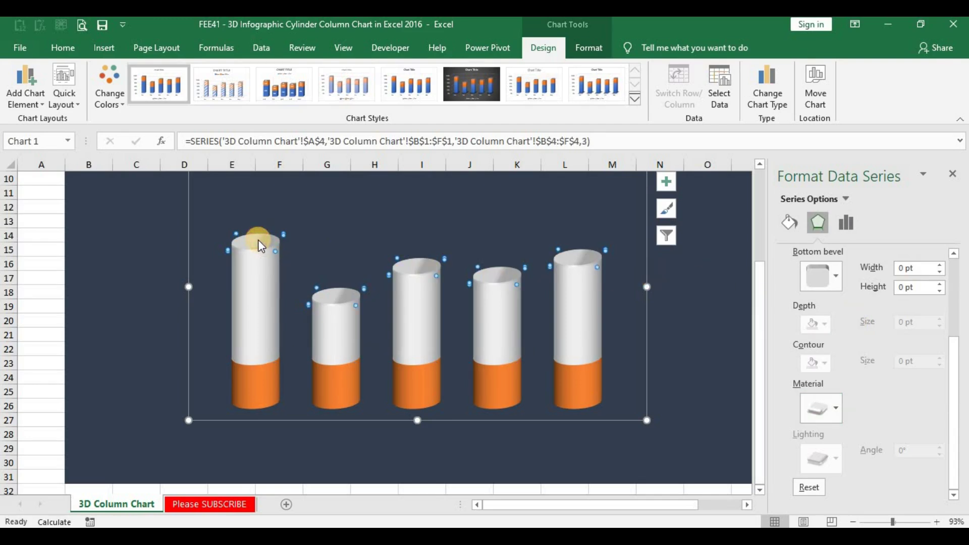
right_click(258, 240)
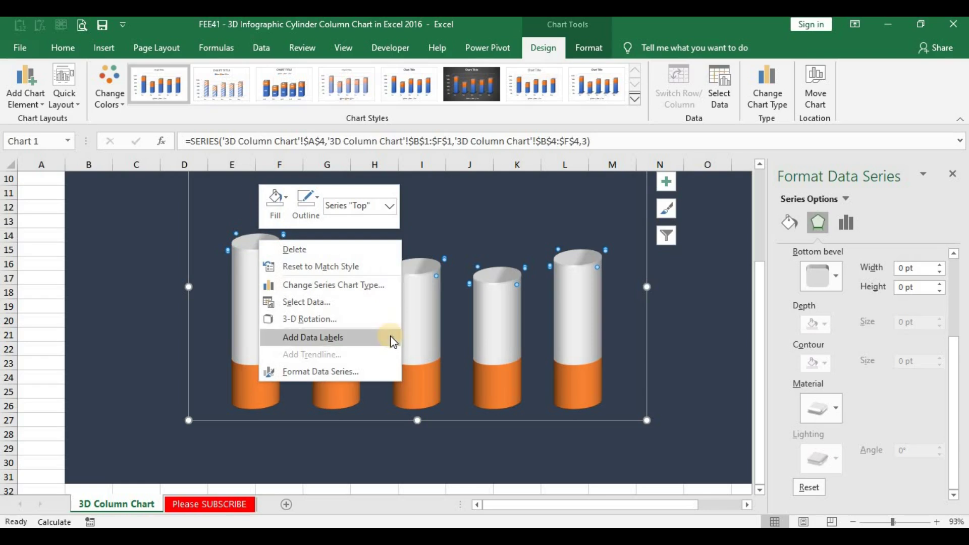
mouse_move(313, 337)
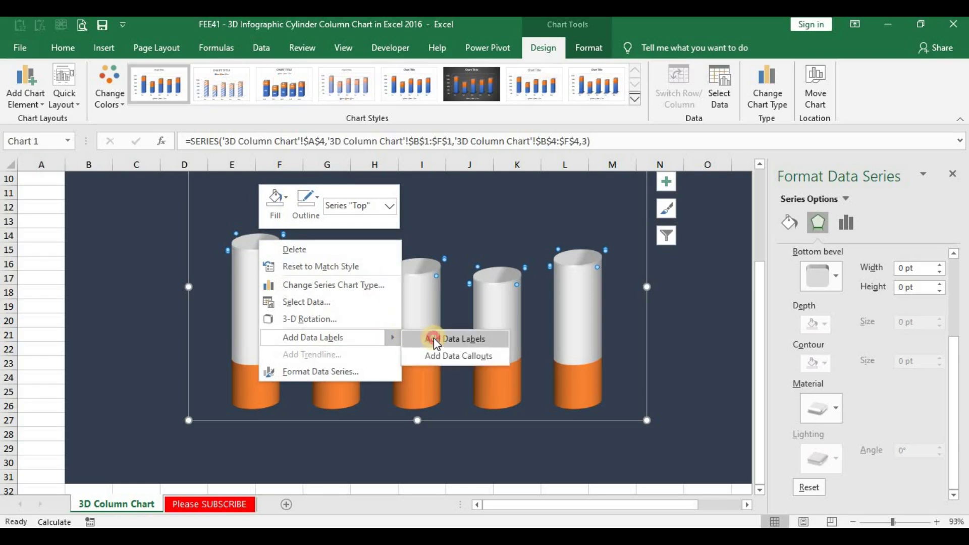
click(434, 339)
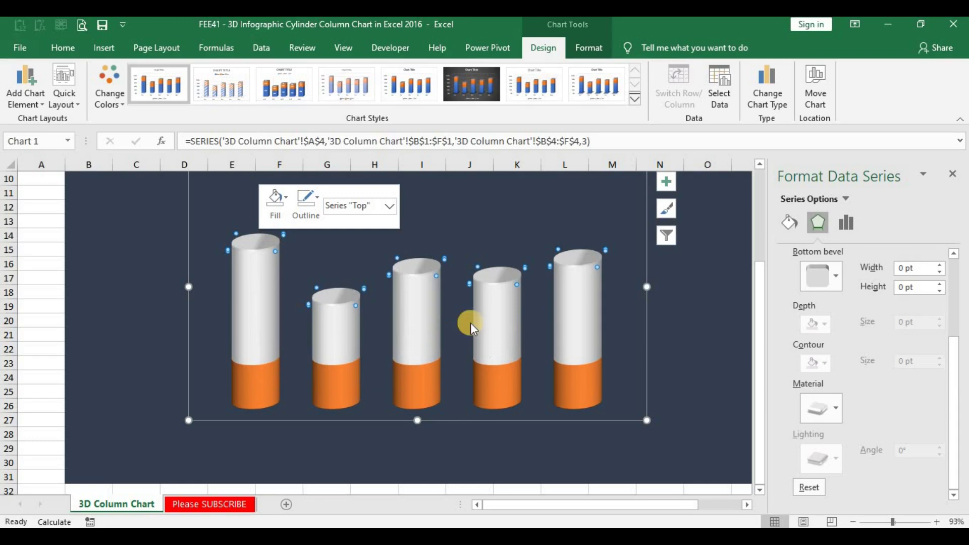
click(251, 248)
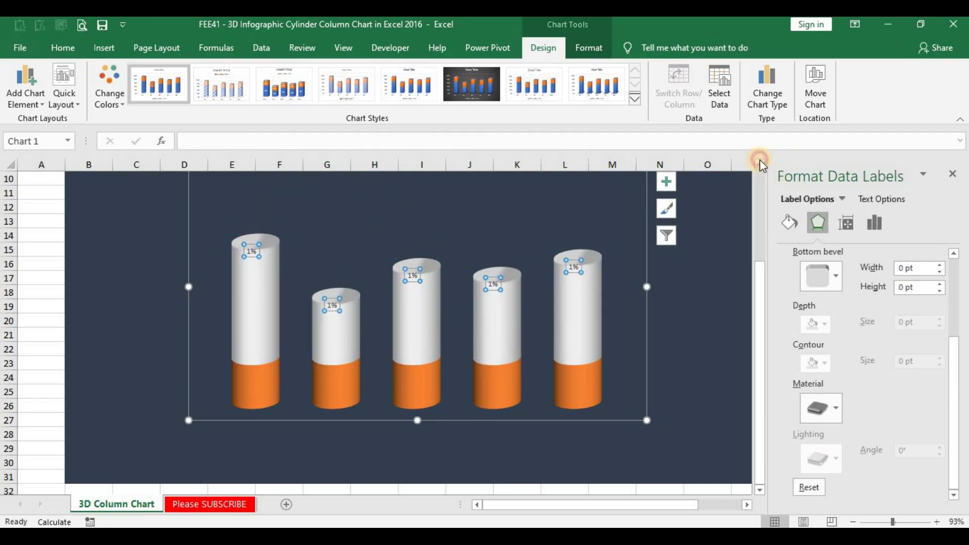
scroll(759, 159, up, 3)
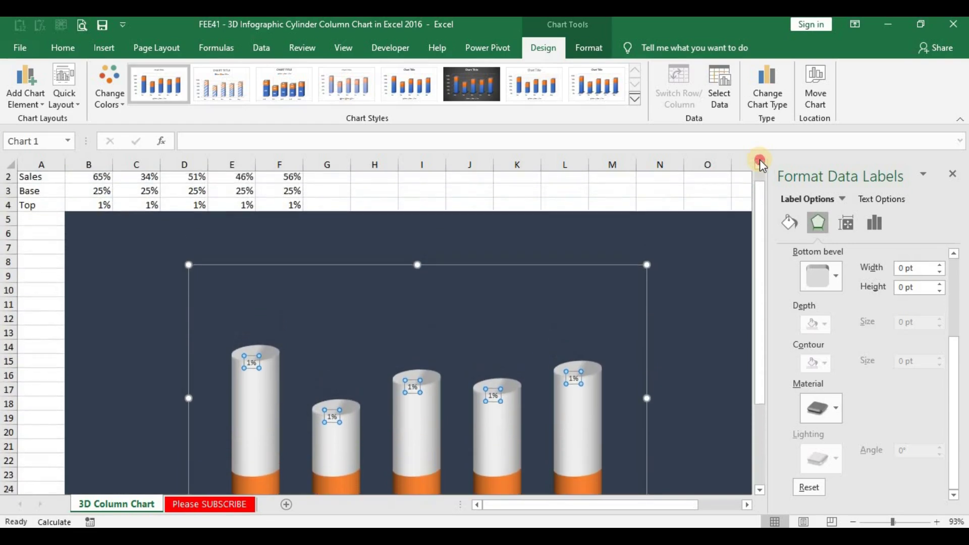
click(760, 161)
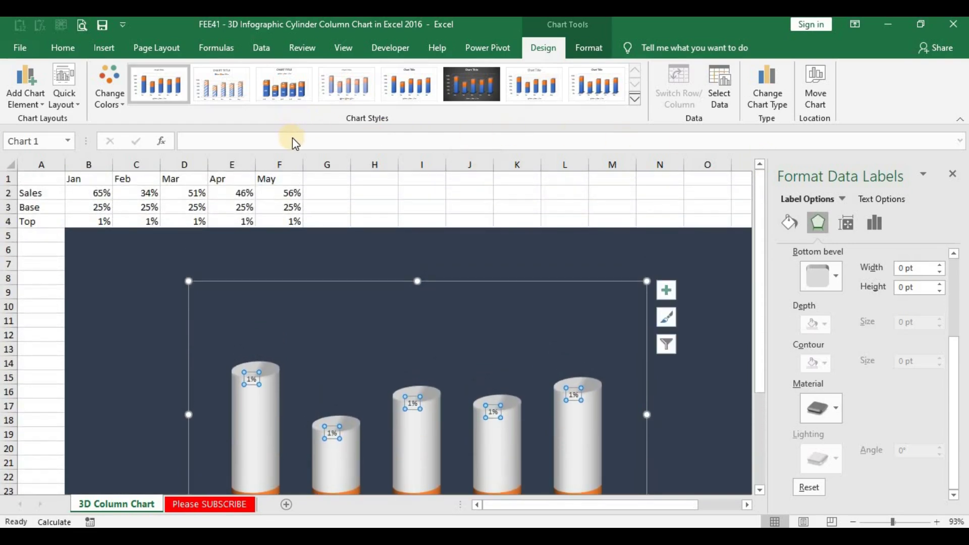
Step: Link the January and February labels to cells B2 and C2, showing 65% and 34%
click(250, 382)
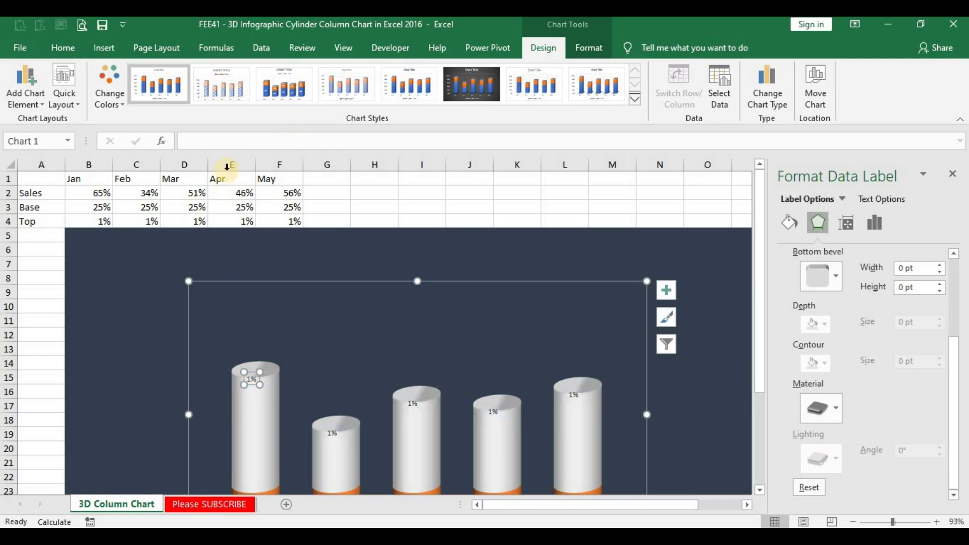
click(224, 141)
text(=)
click(106, 194)
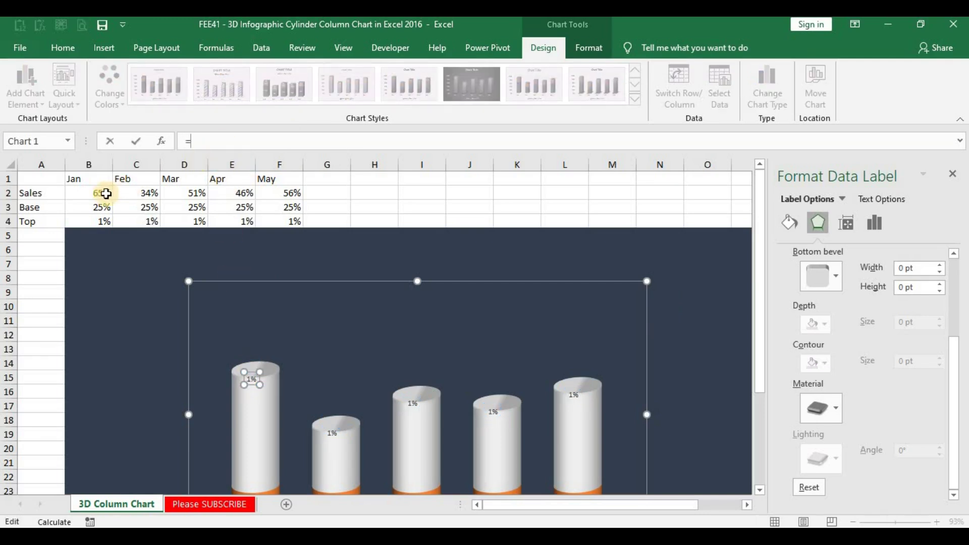
click(105, 194)
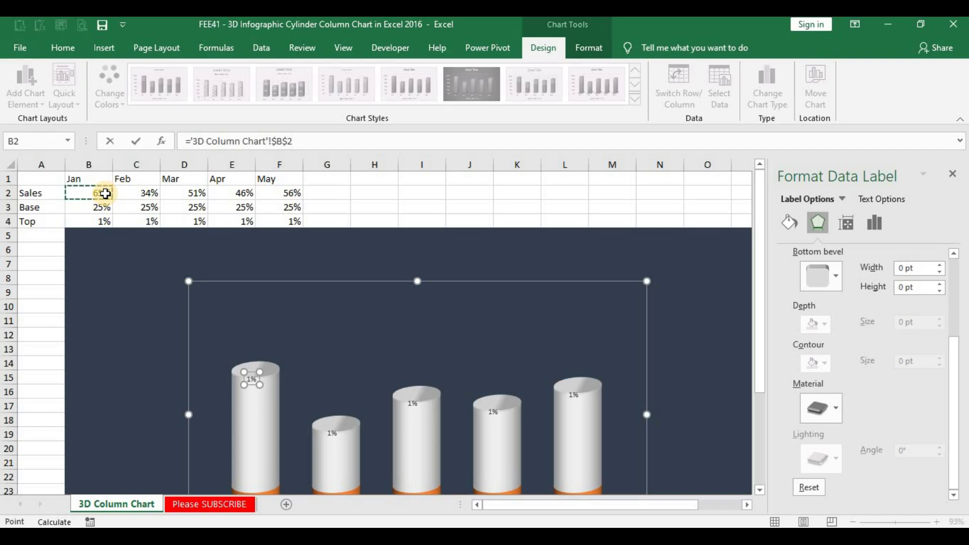
key(Return)
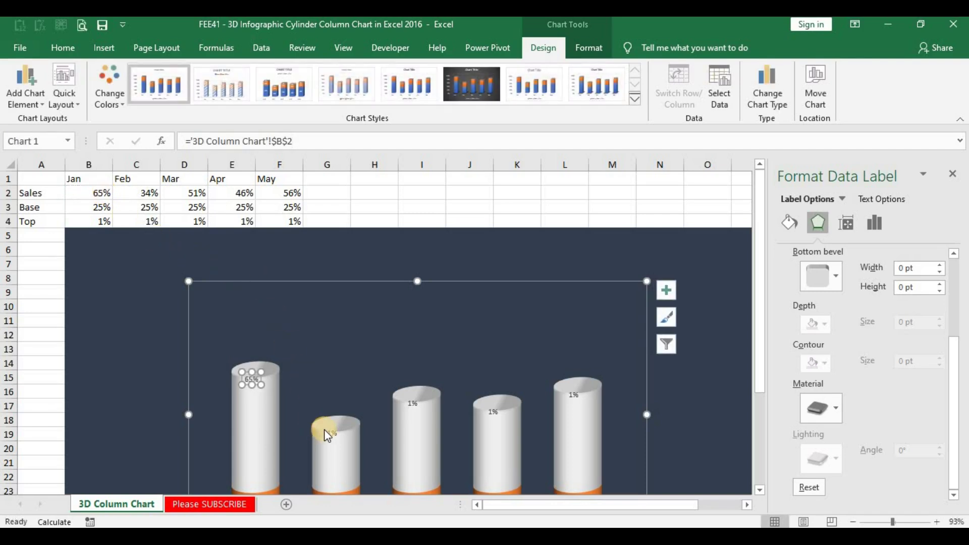
click(331, 429)
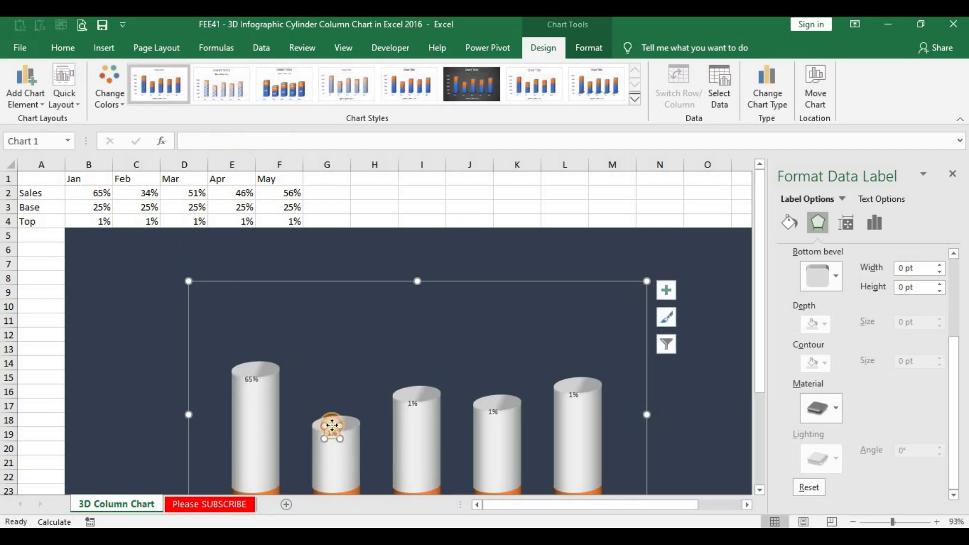
click(235, 135)
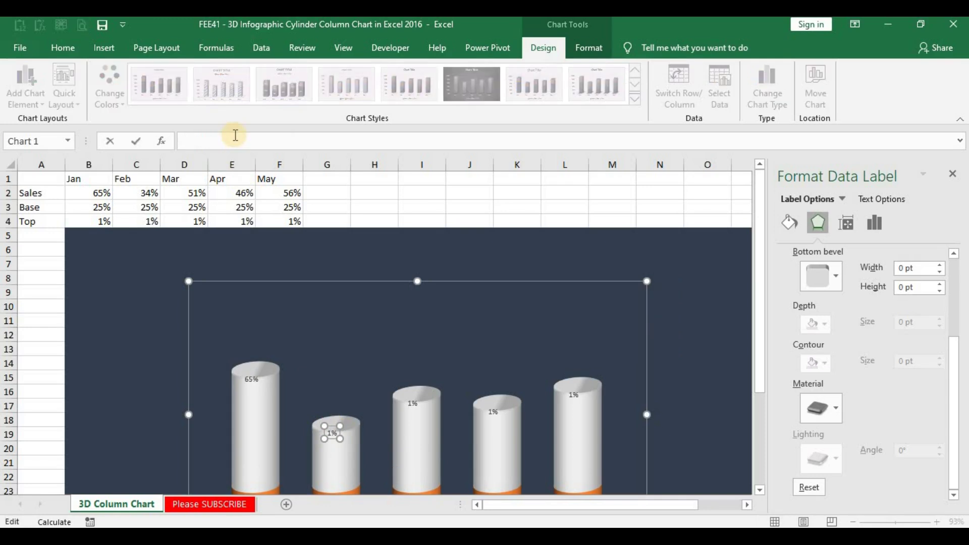
text(=)
click(140, 194)
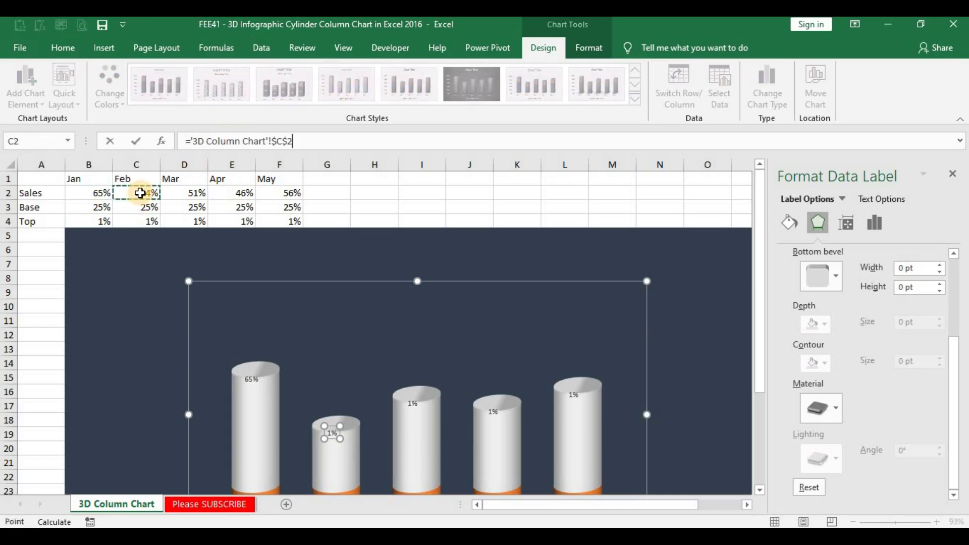
key(Return)
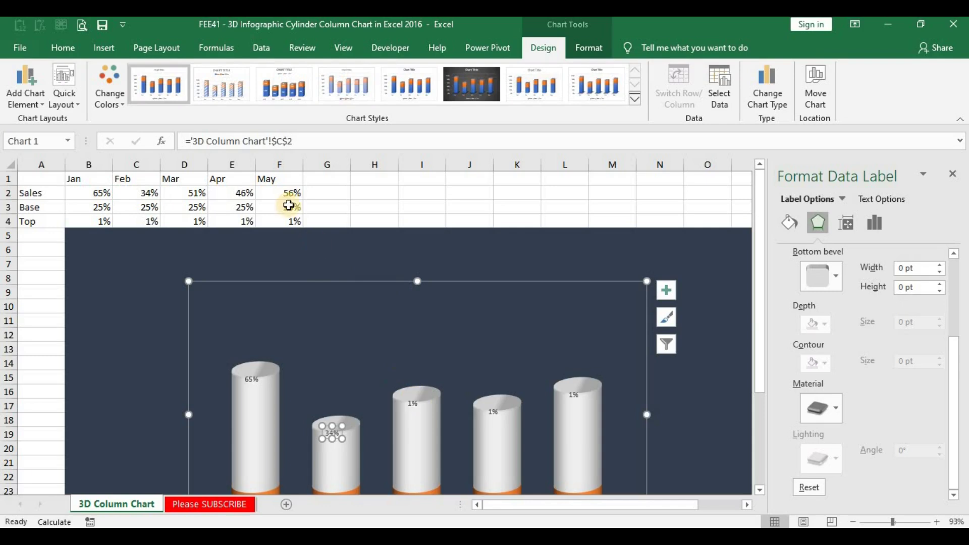
Step: Link the March and April labels to cells D2 and E2, showing 51% and 46%
key(Right)
click(256, 142)
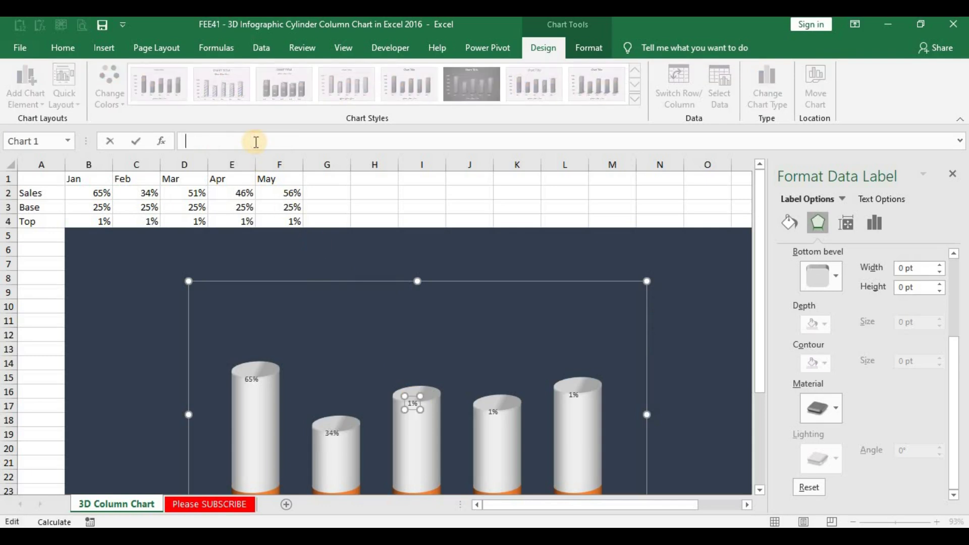
text(=)
click(196, 193)
key(Return)
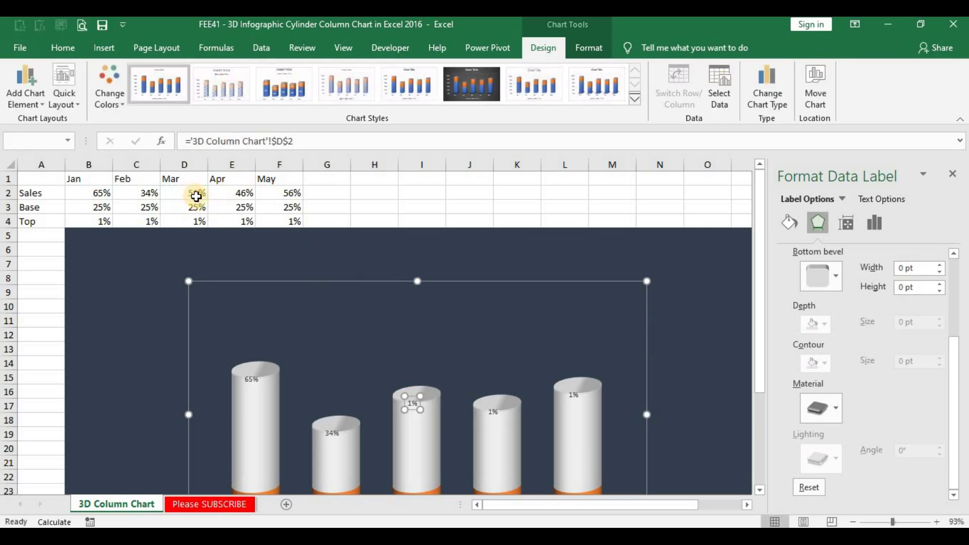
click(486, 377)
click(490, 413)
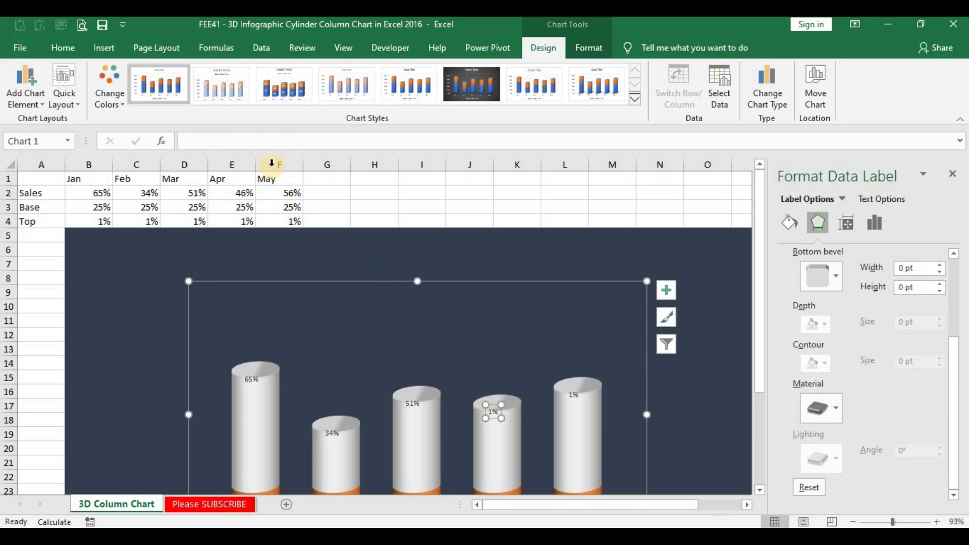
click(263, 144)
text(=)
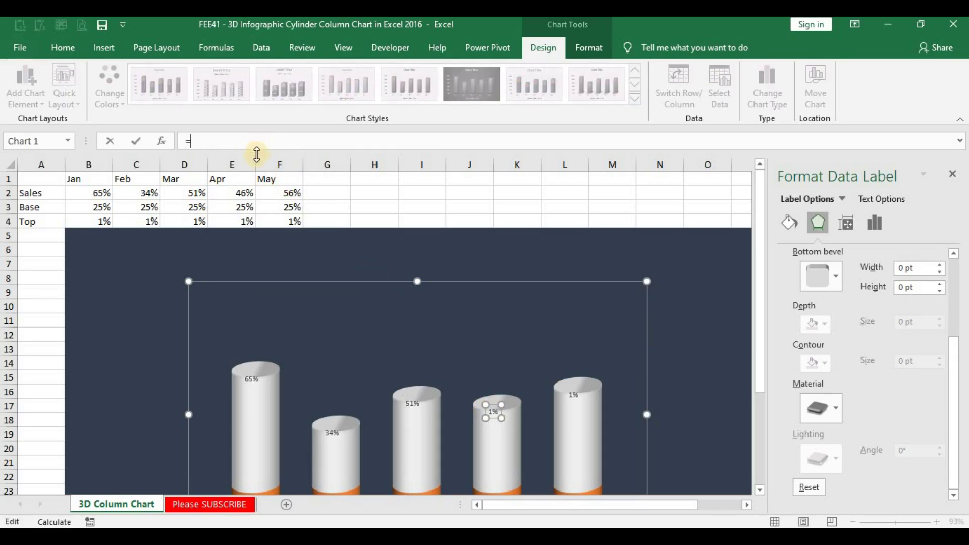
click(238, 192)
key(Return)
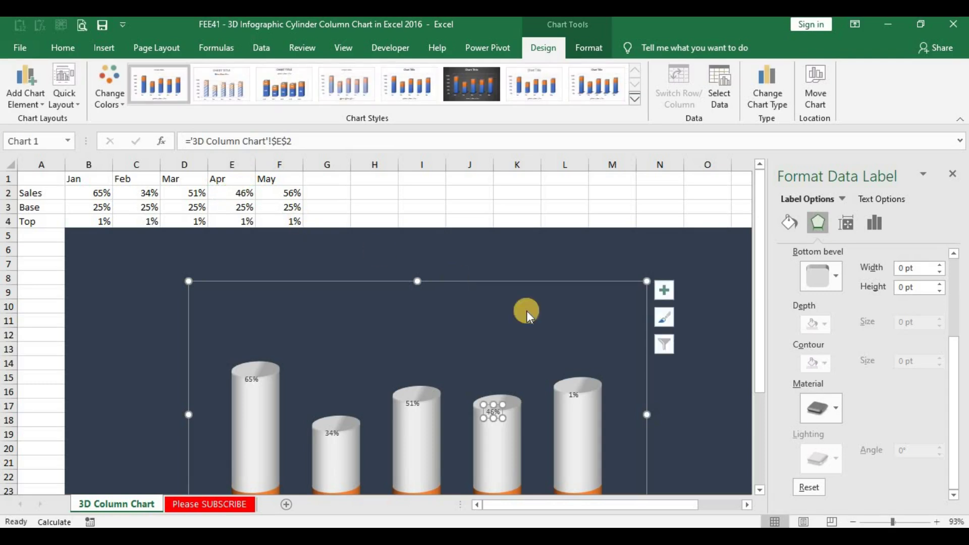
Step: Link the May label to cell F2 so it shows 56%, then select all labels
click(574, 394)
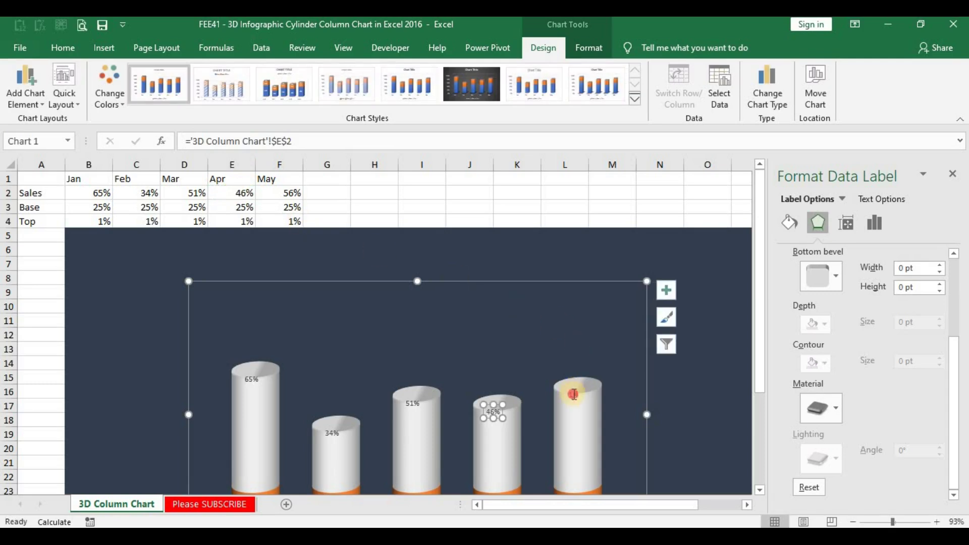
click(329, 142)
text(=)
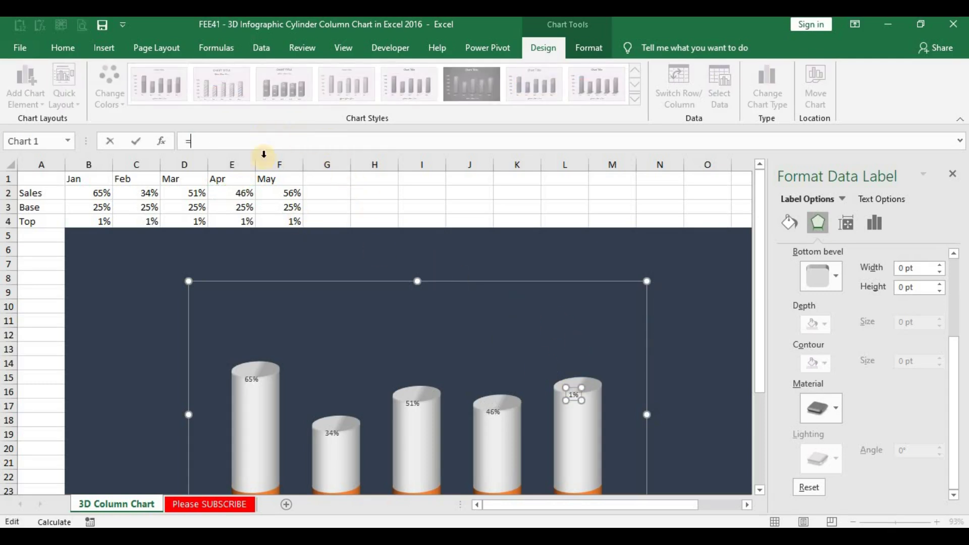
click(284, 196)
key(Return)
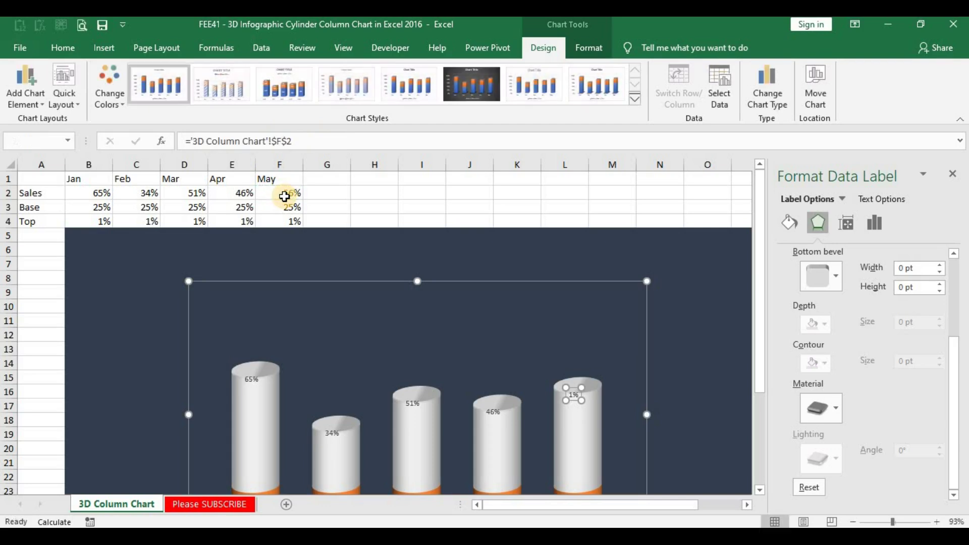
click(283, 281)
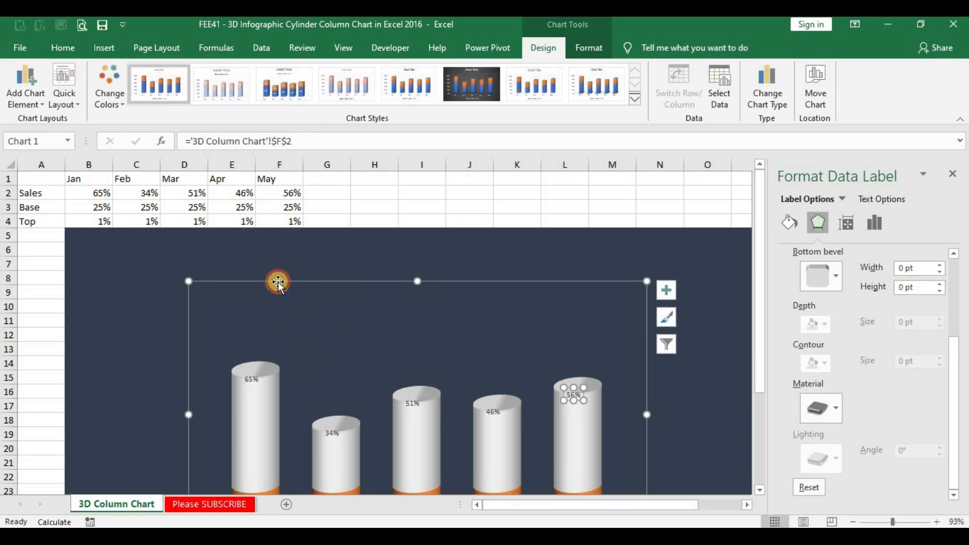
click(252, 379)
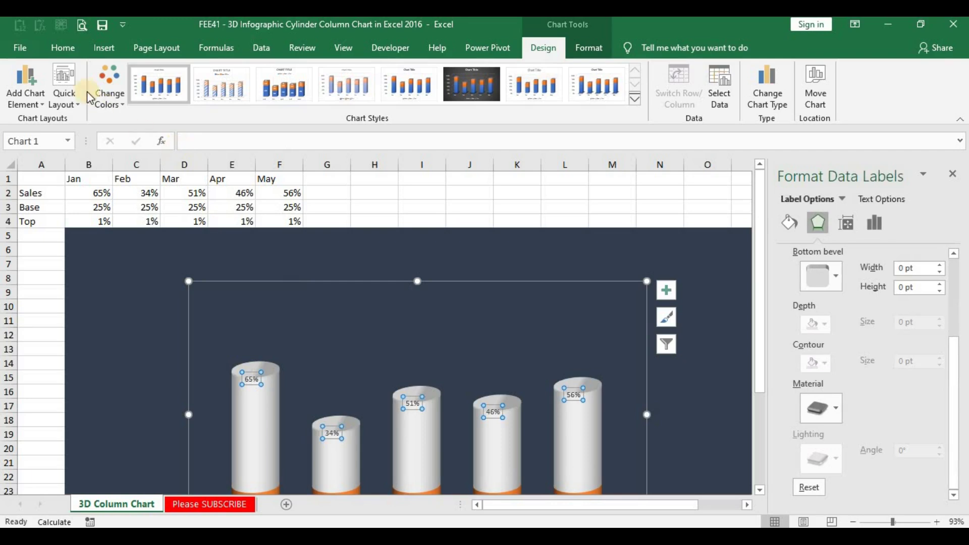
Step: Set the percentage labels to Bahnschrift Light SemiCondensed at 24 pt
click(62, 48)
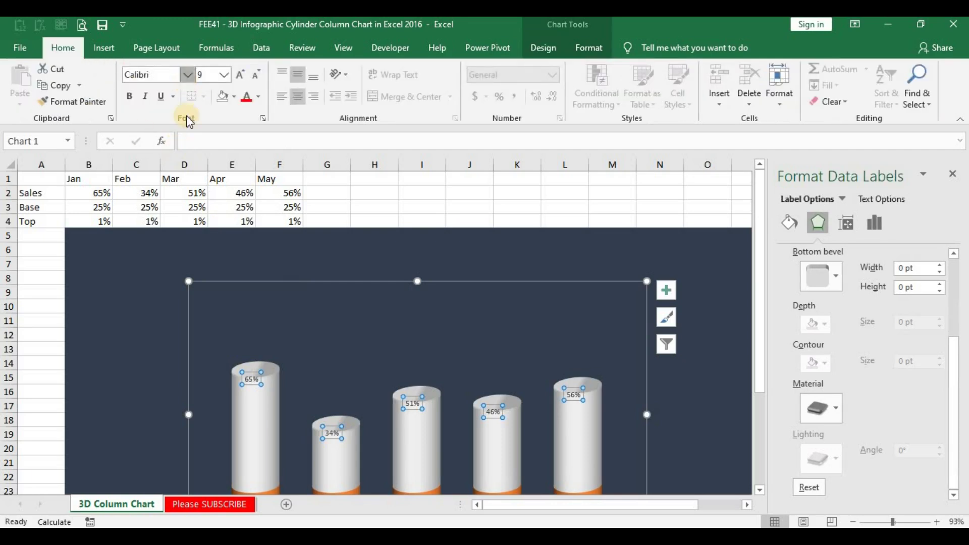
click(187, 75)
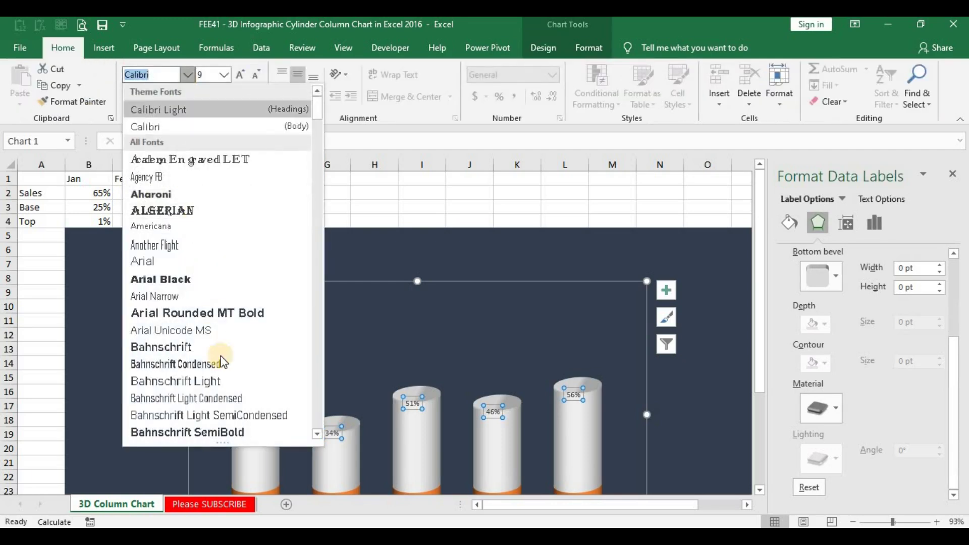
click(230, 416)
click(207, 75)
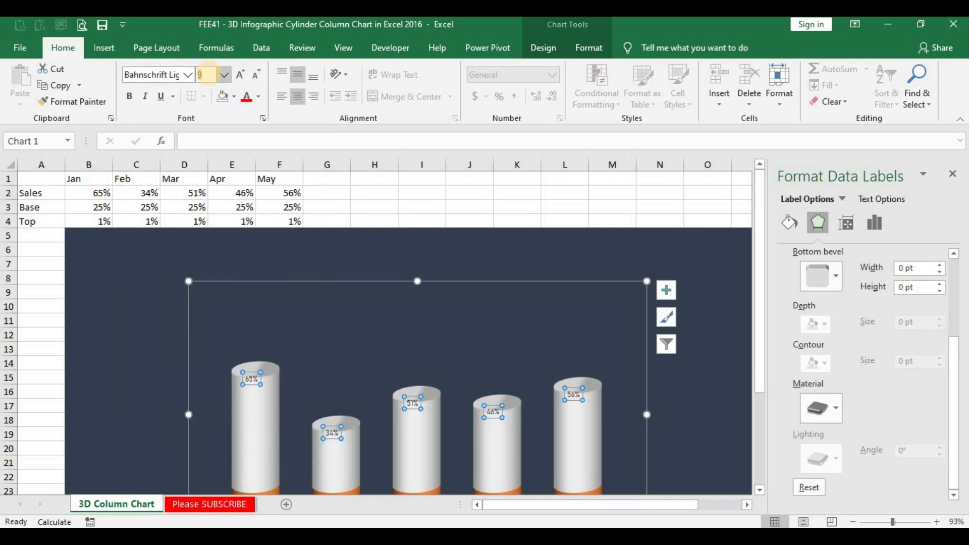
text(28)
text(24)
key(Return)
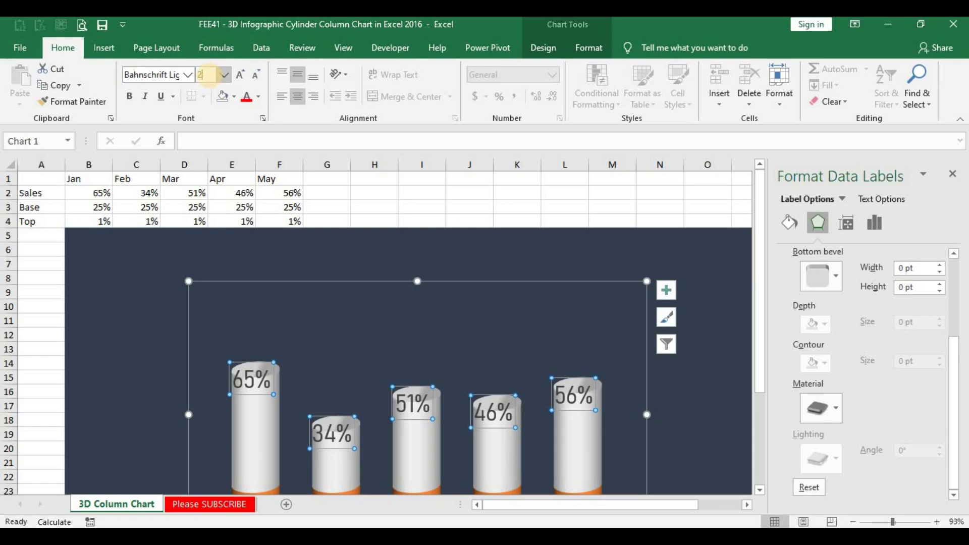
key(Return)
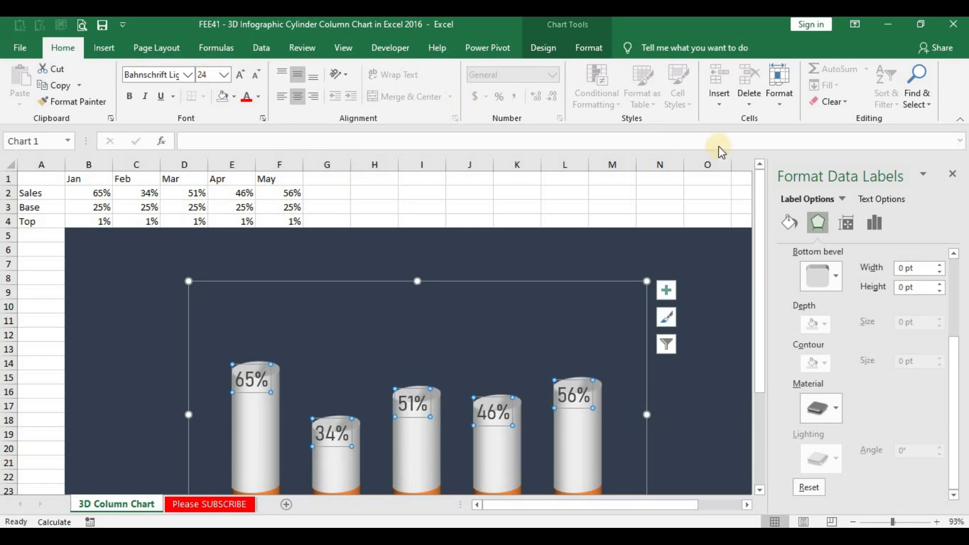
Step: Rotate all label text 270° so the percentages read bottom to top
click(881, 199)
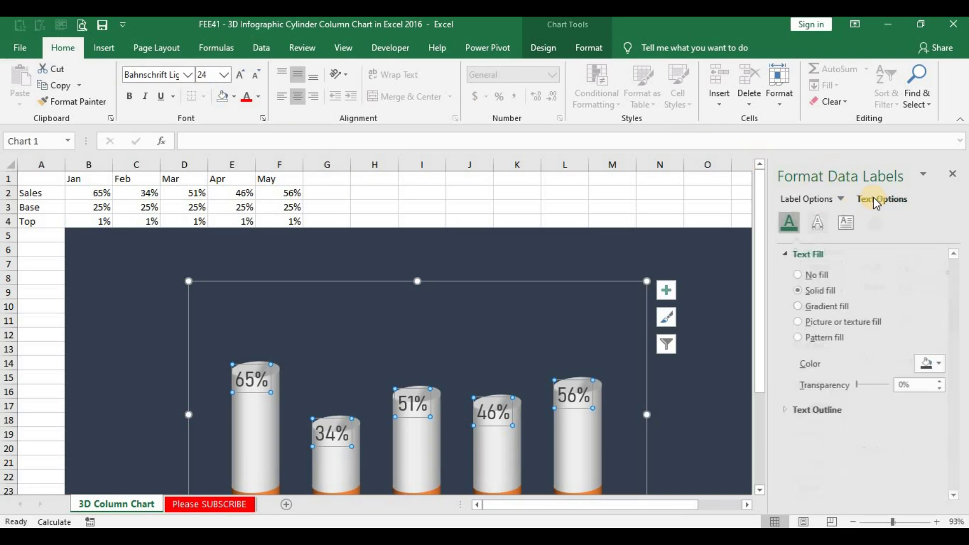
click(848, 222)
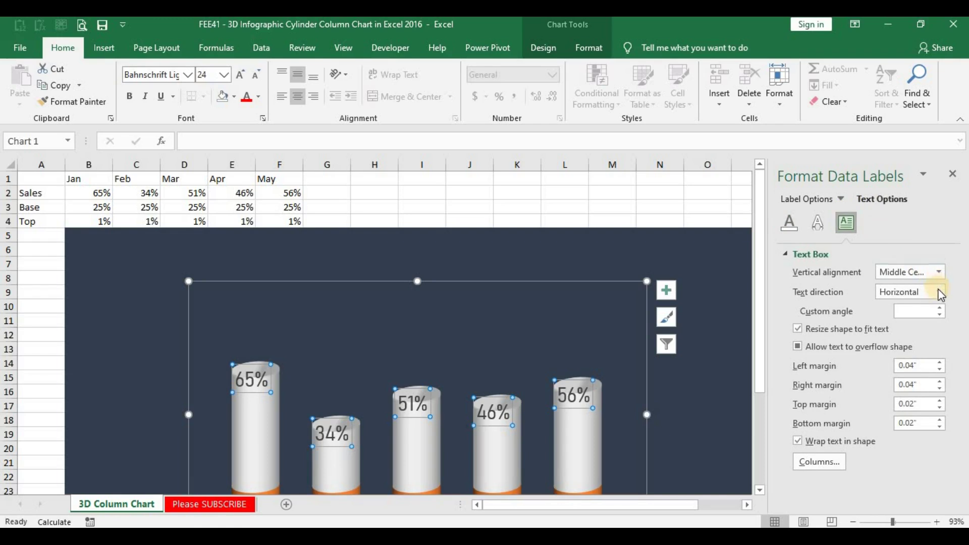
click(939, 293)
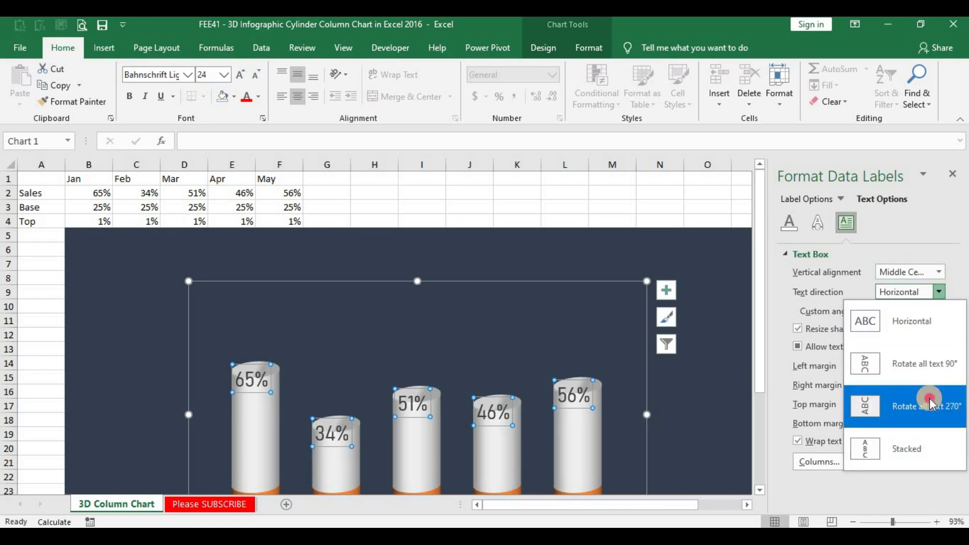
click(930, 404)
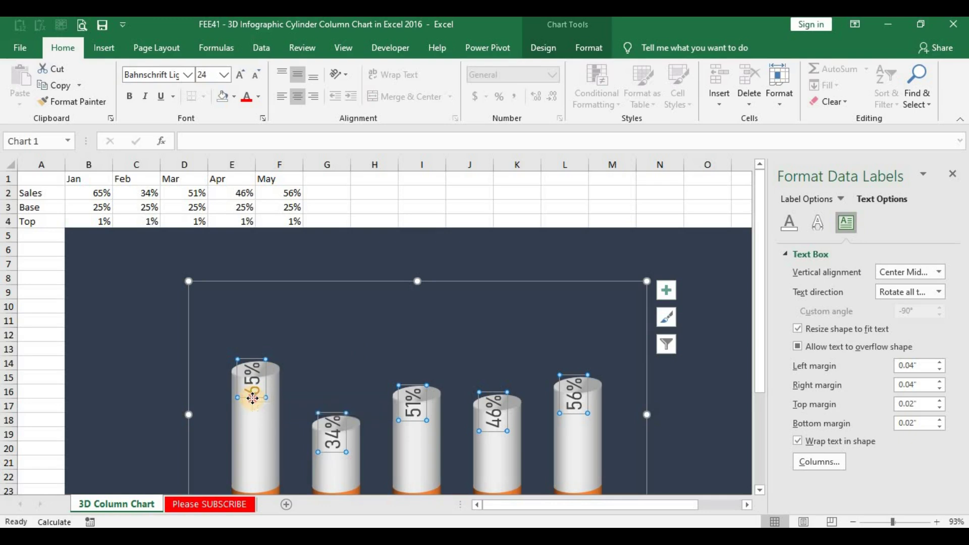
Step: Drag the 65%, 34%, 51%, 46% and 56% labels down into their cylinders' bodies
drag(253, 399, 253, 421)
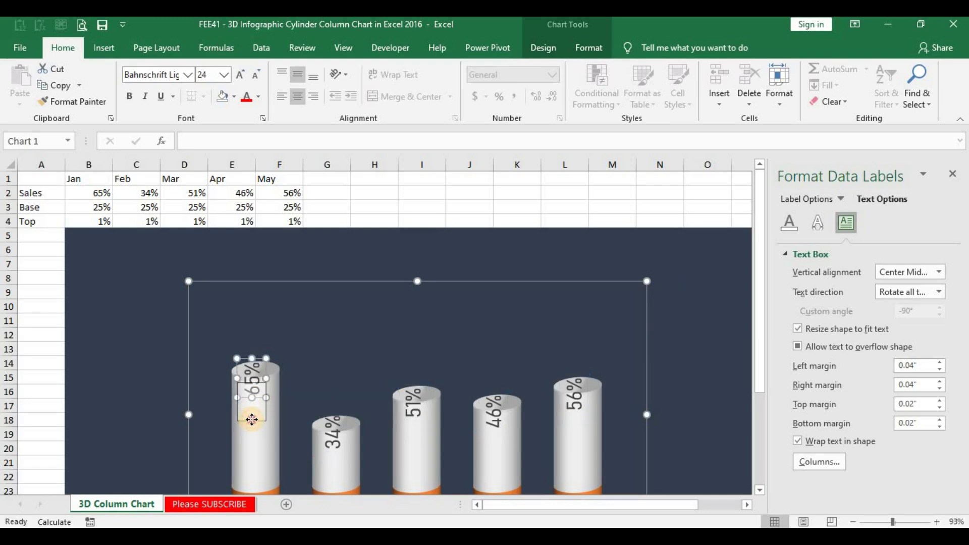
drag(252, 422, 256, 426)
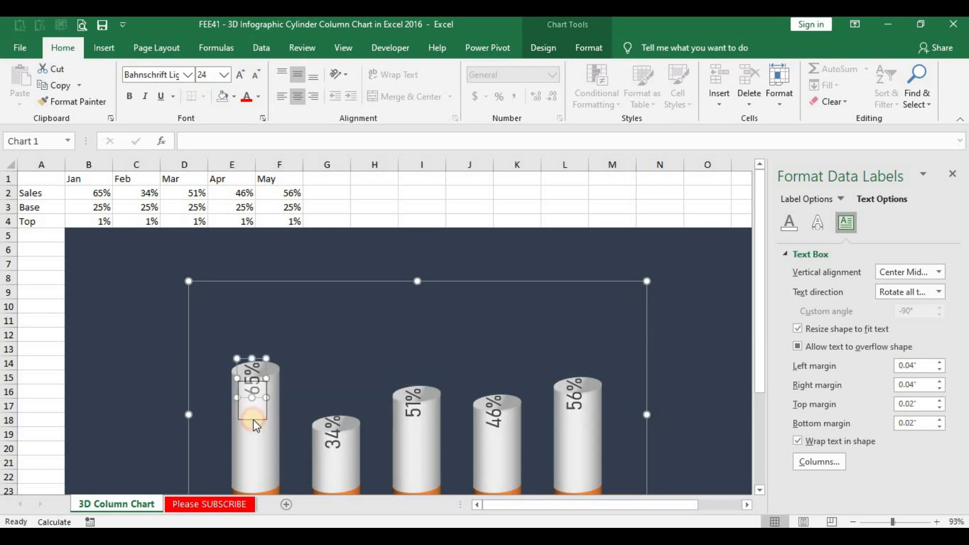
click(333, 446)
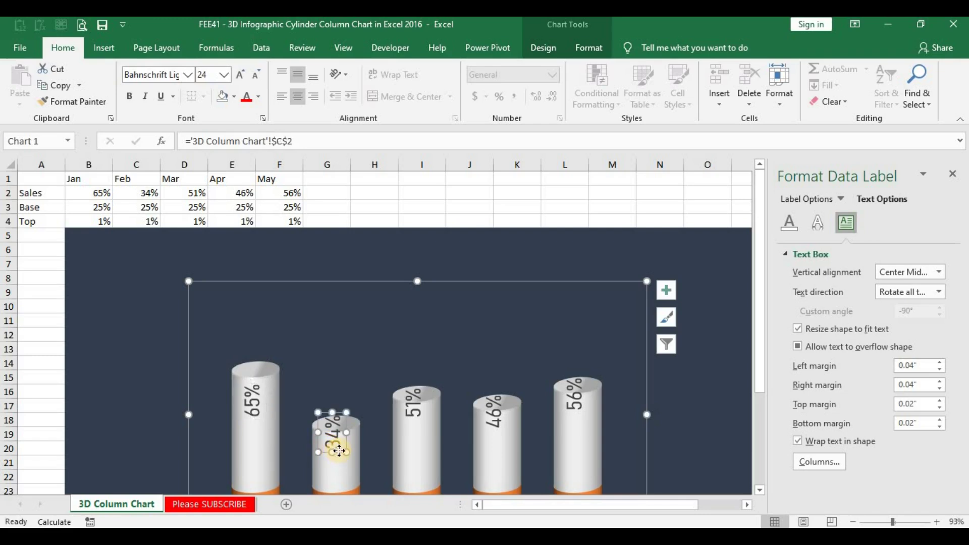
drag(339, 451, 348, 469)
click(420, 415)
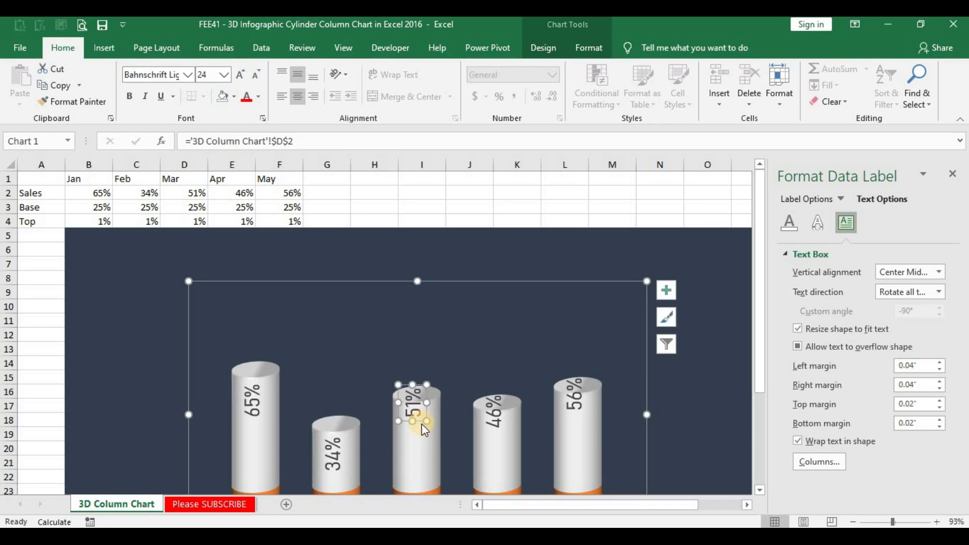
drag(422, 423, 425, 442)
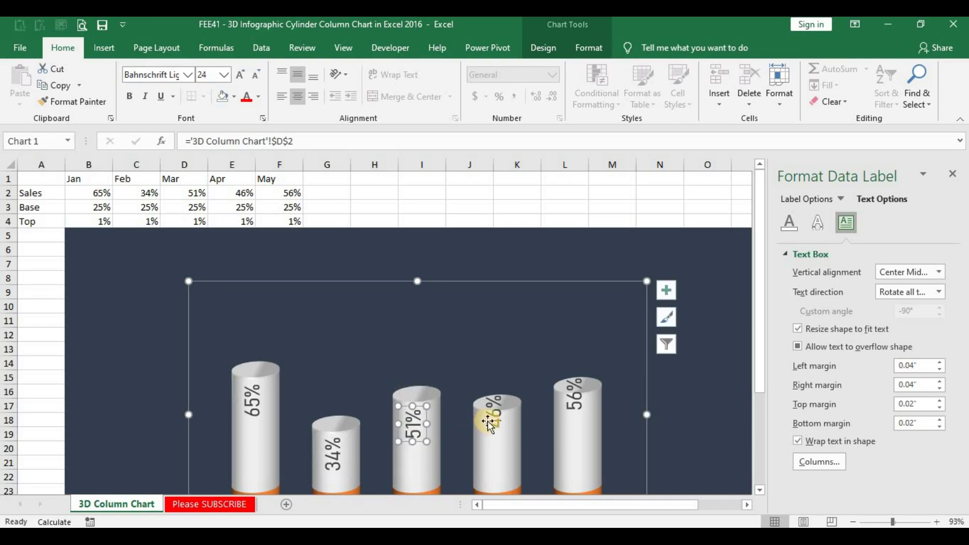
click(493, 419)
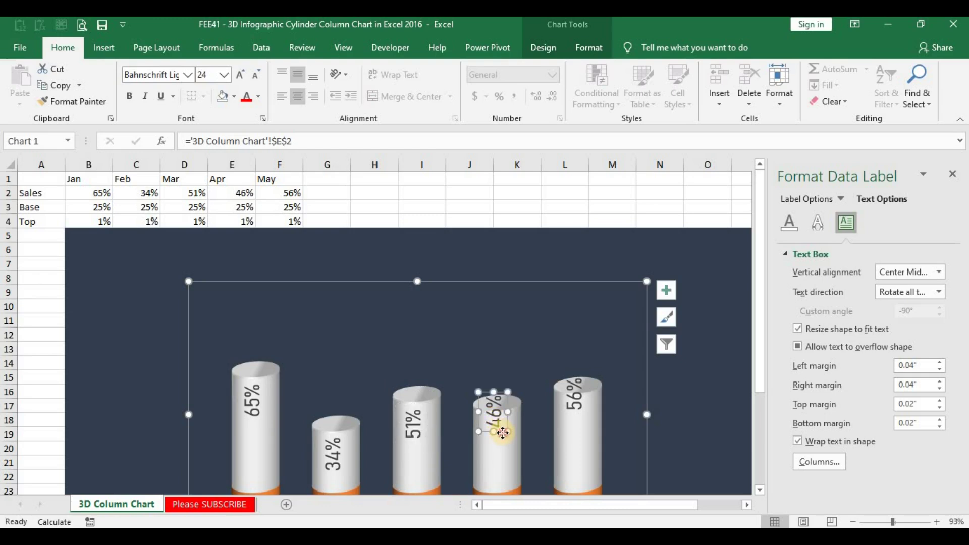
drag(503, 433, 502, 455)
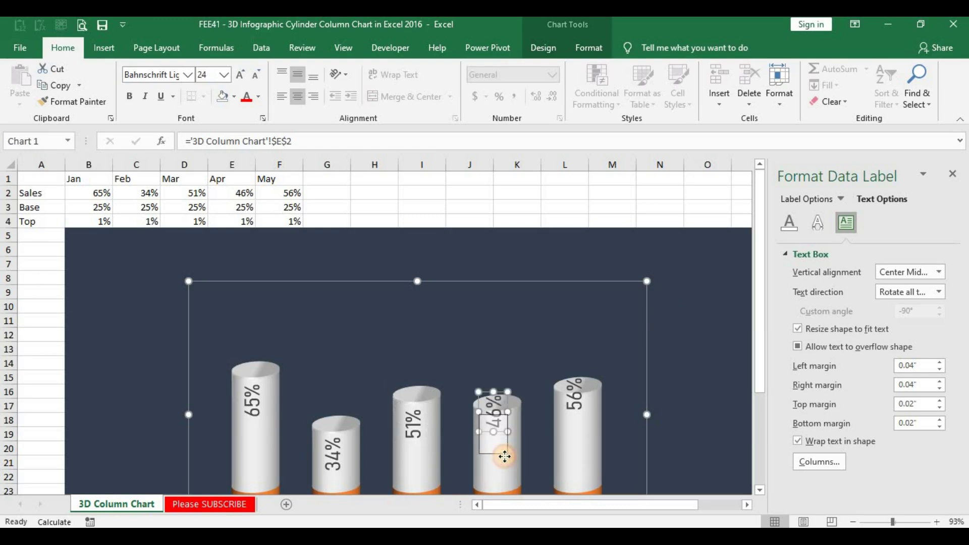
click(569, 407)
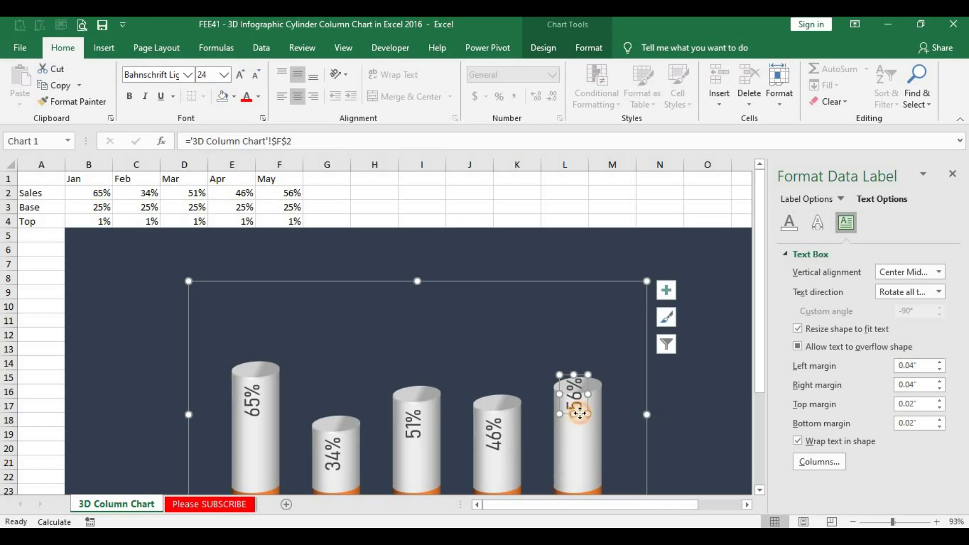
drag(582, 428, 583, 427)
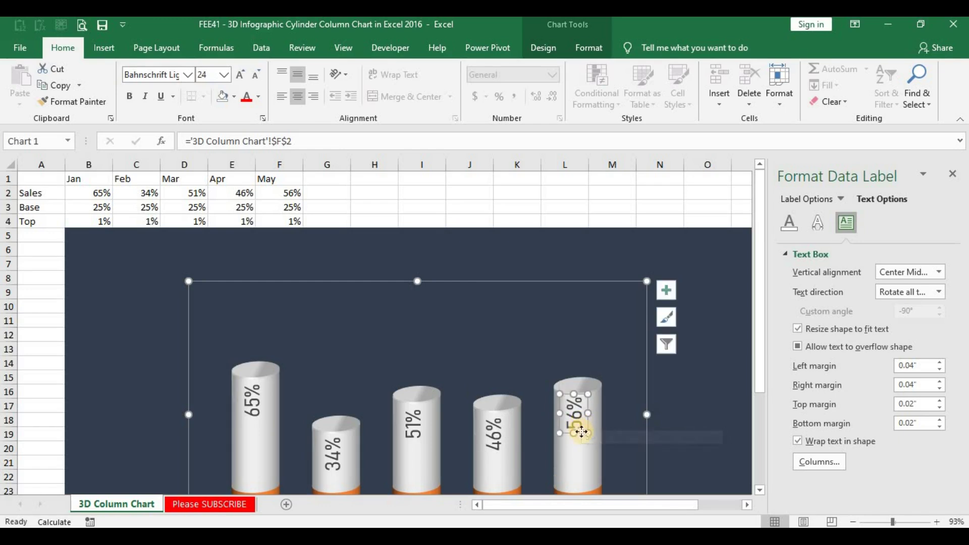
drag(582, 435, 584, 433)
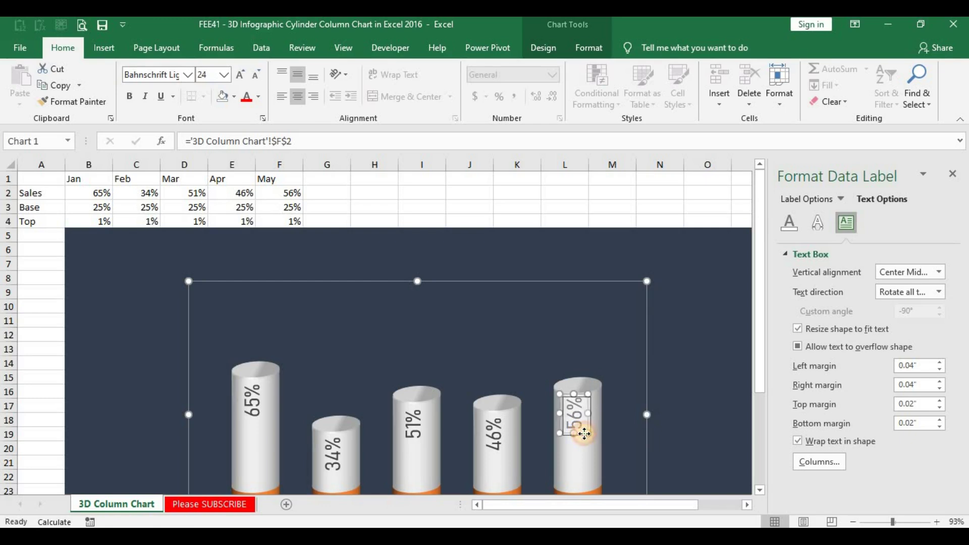
drag(585, 434, 587, 434)
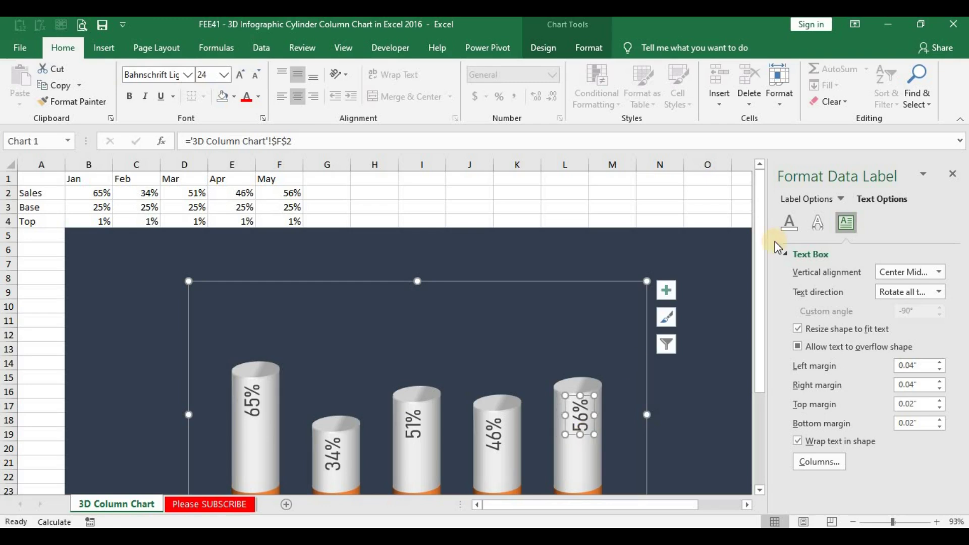
Step: Nudge the 34% and 65% labels slightly right to centre them on their cylinders
click(807, 198)
click(640, 263)
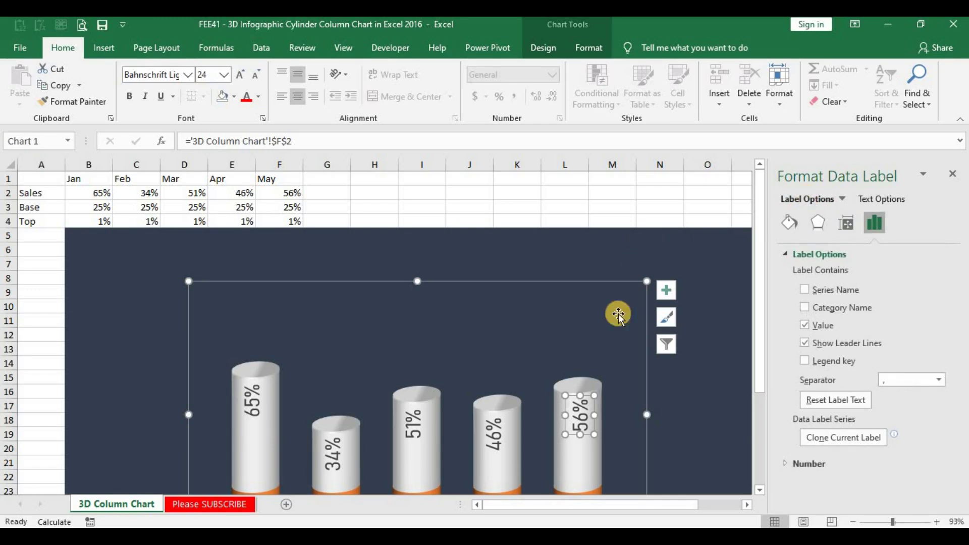
click(505, 435)
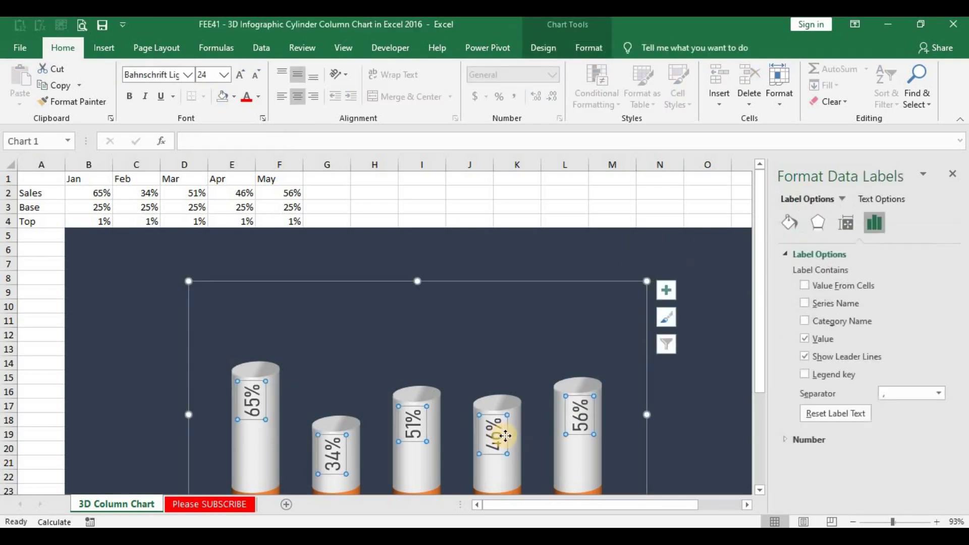
click(506, 435)
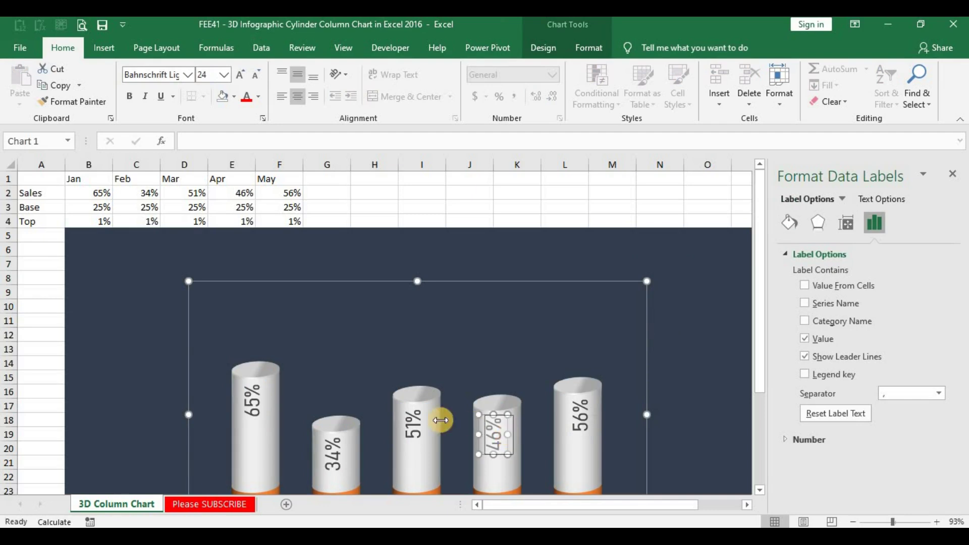
click(420, 424)
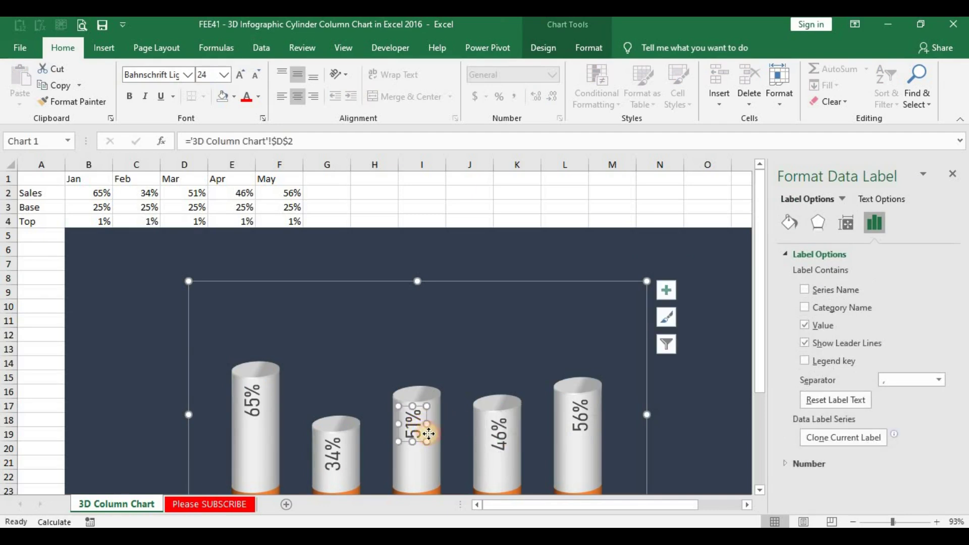
click(431, 433)
key(Escape)
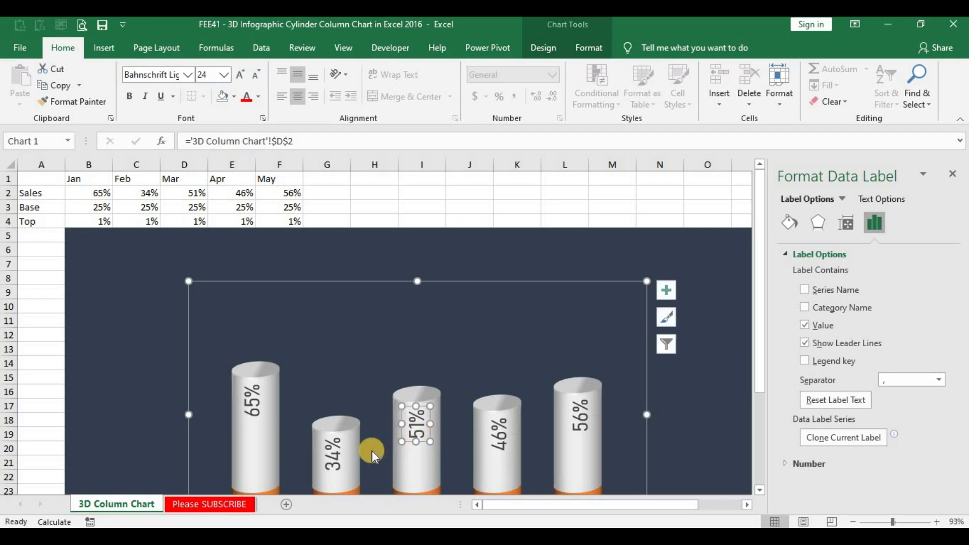
click(345, 462)
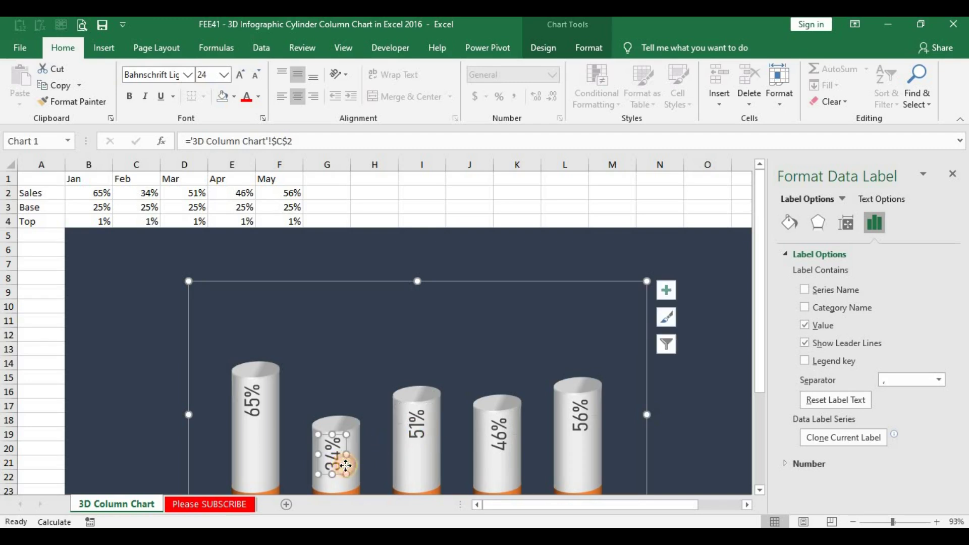
drag(346, 466, 350, 466)
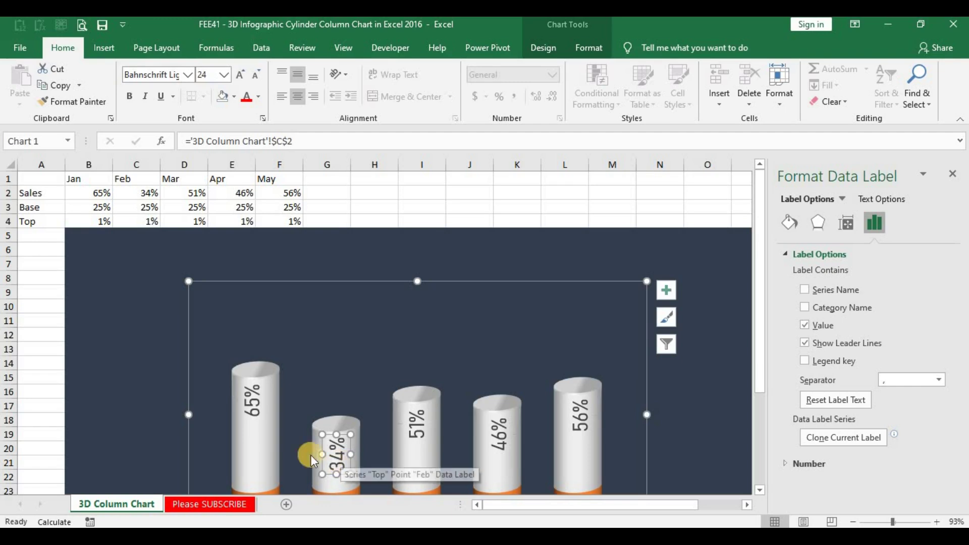
click(262, 408)
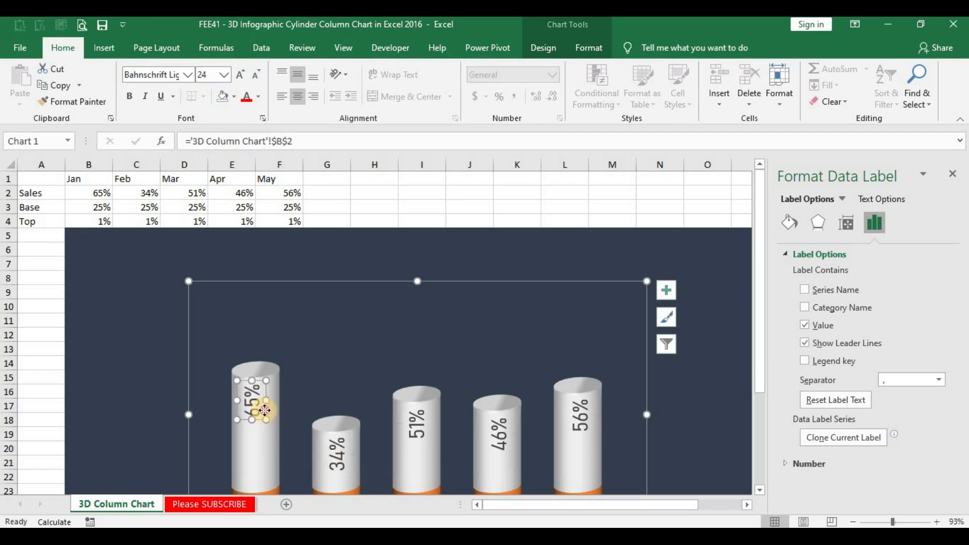
drag(264, 410, 268, 412)
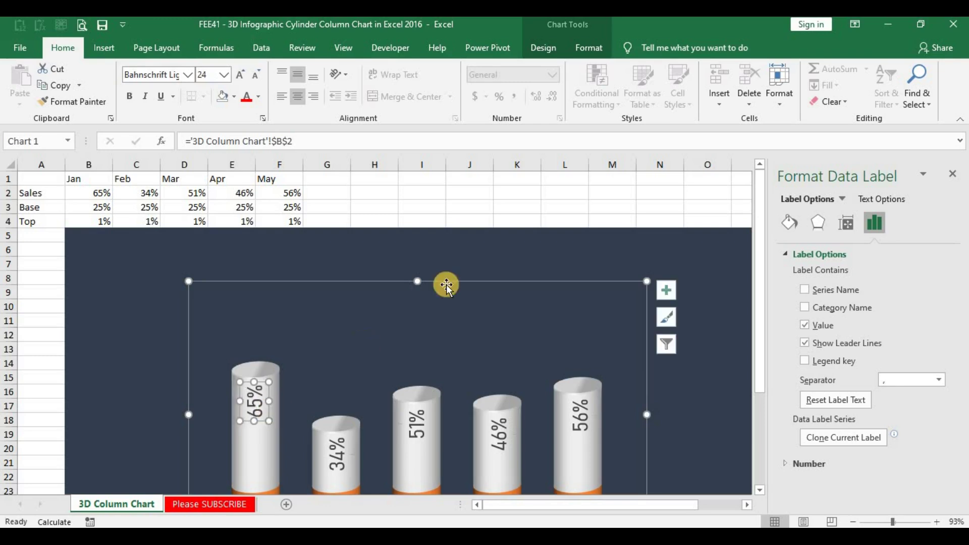
click(543, 204)
Step: Select the orange base series of the cylinders to show its Format Data Series options
click(591, 402)
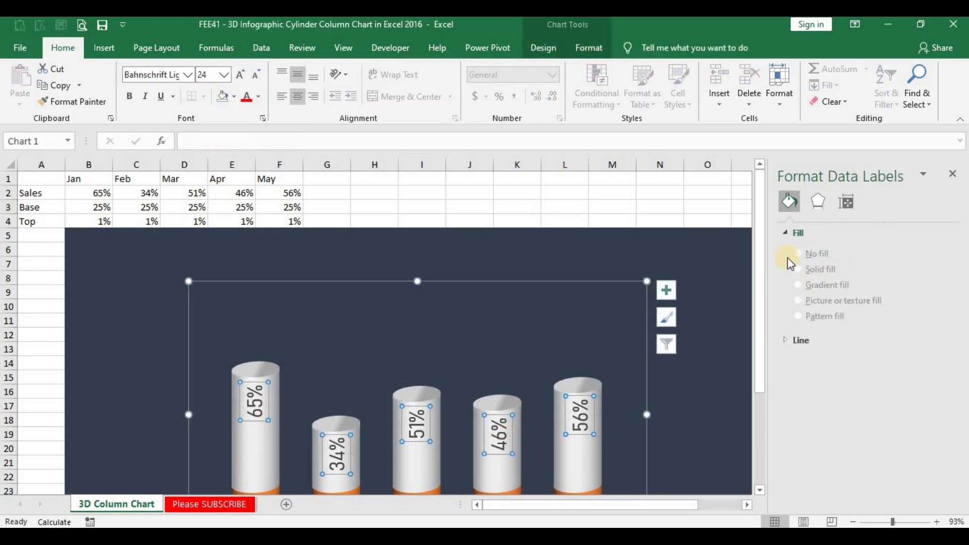
drag(758, 247, 758, 367)
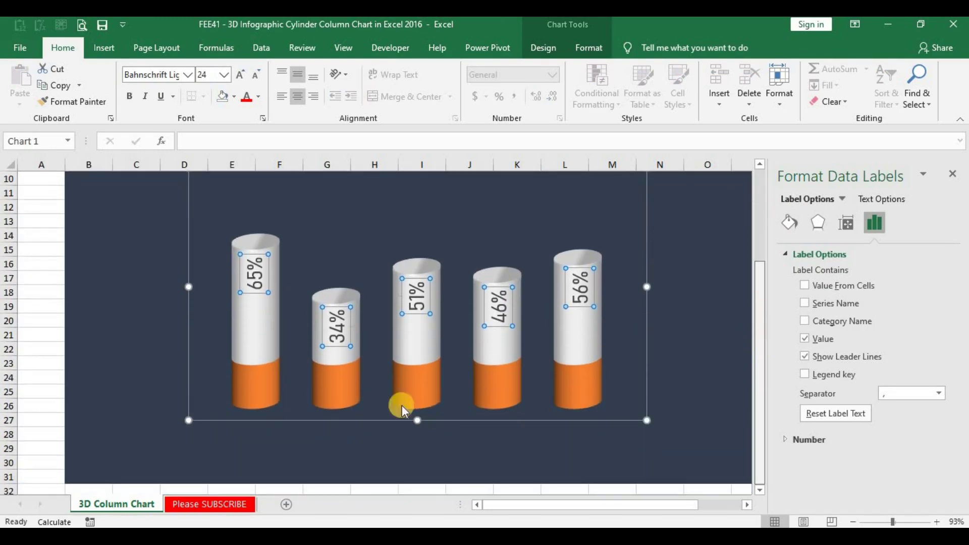
click(262, 391)
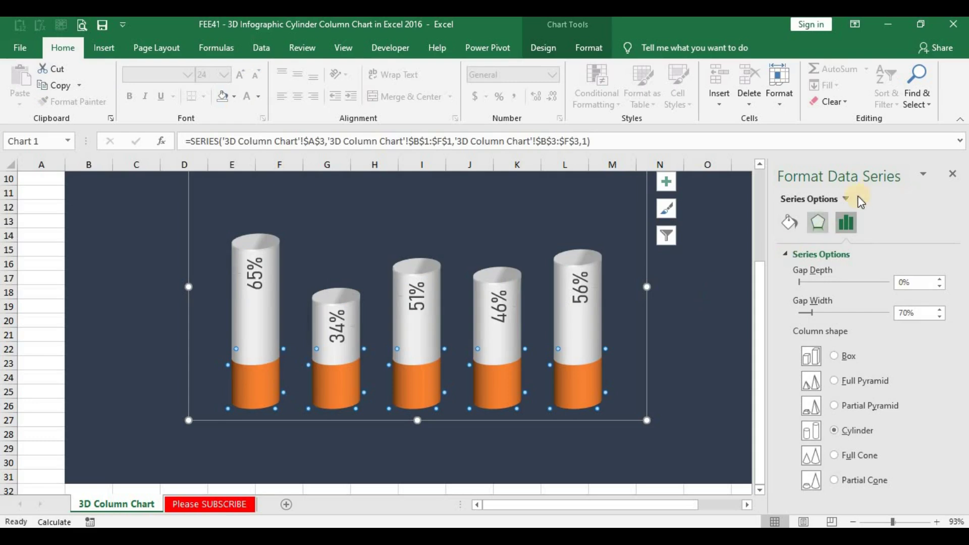
Step: Switch the cylinder bases to a gradient fill with pink stops at 0% and 100%
click(791, 223)
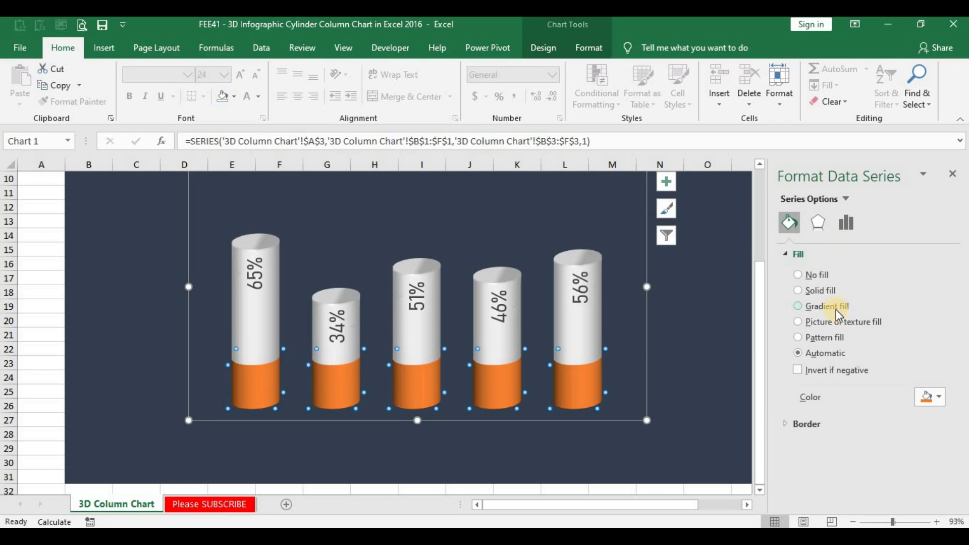
click(813, 425)
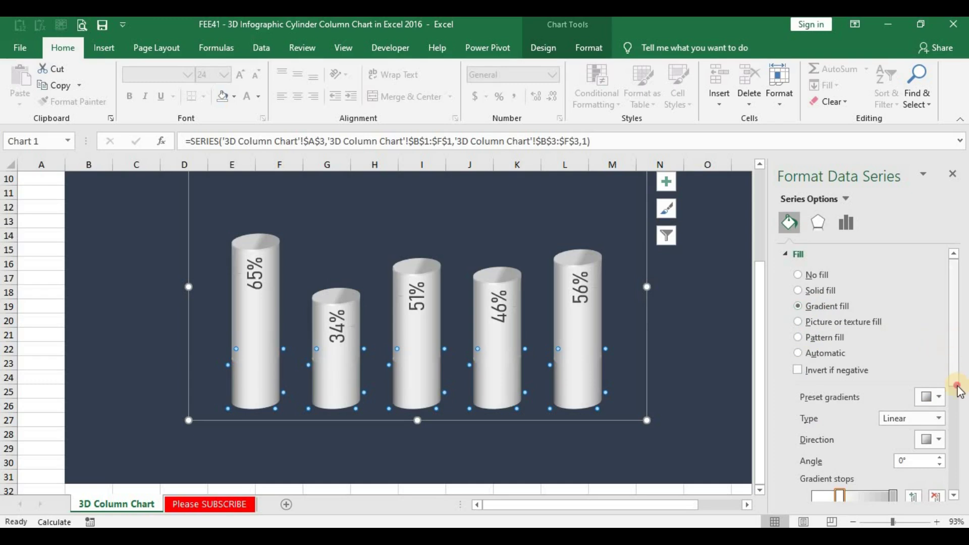
scroll(934, 427, down, 2)
scroll(859, 353, down, 3)
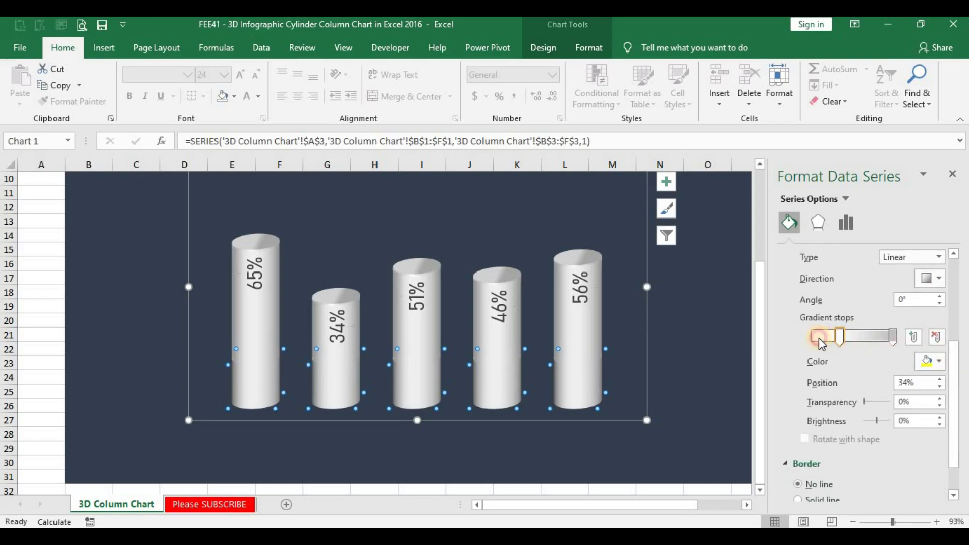
drag(819, 338, 811, 337)
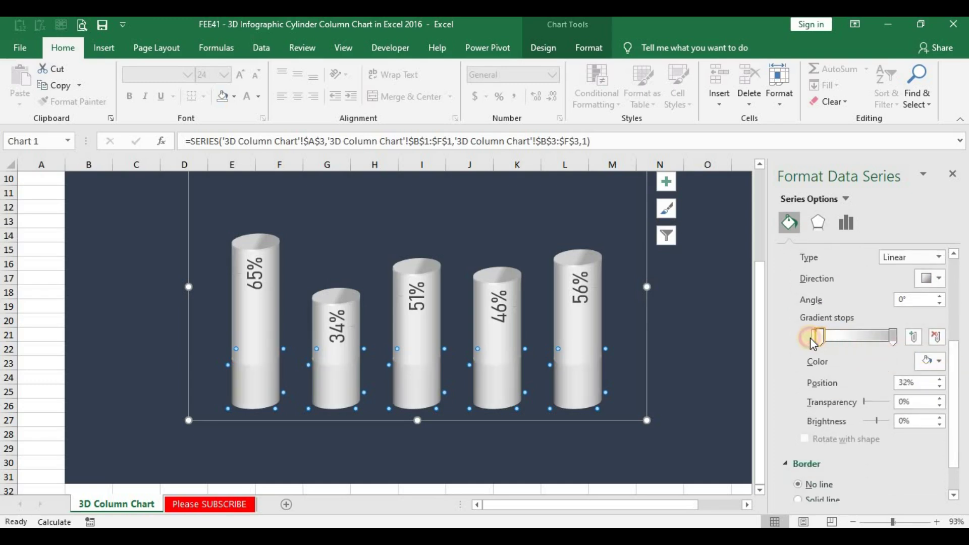
click(927, 359)
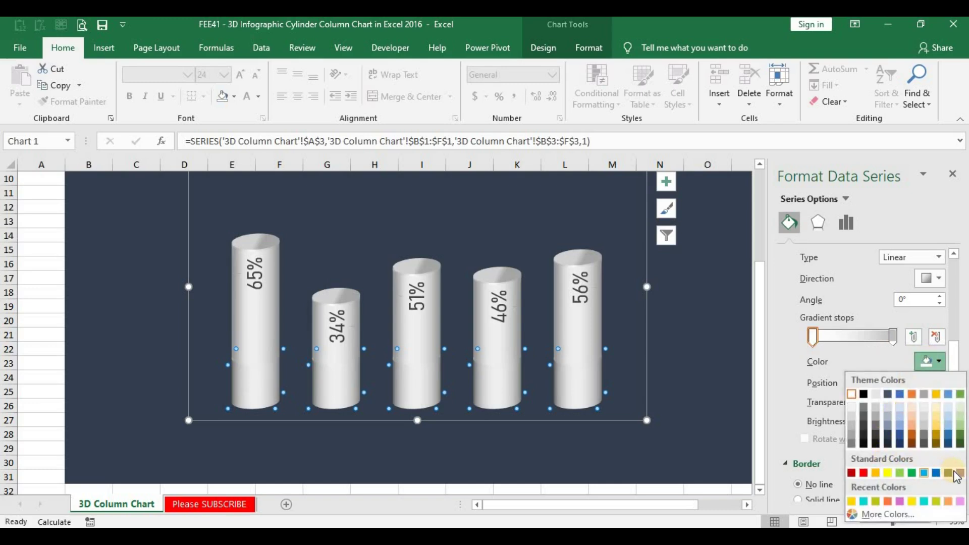
click(959, 474)
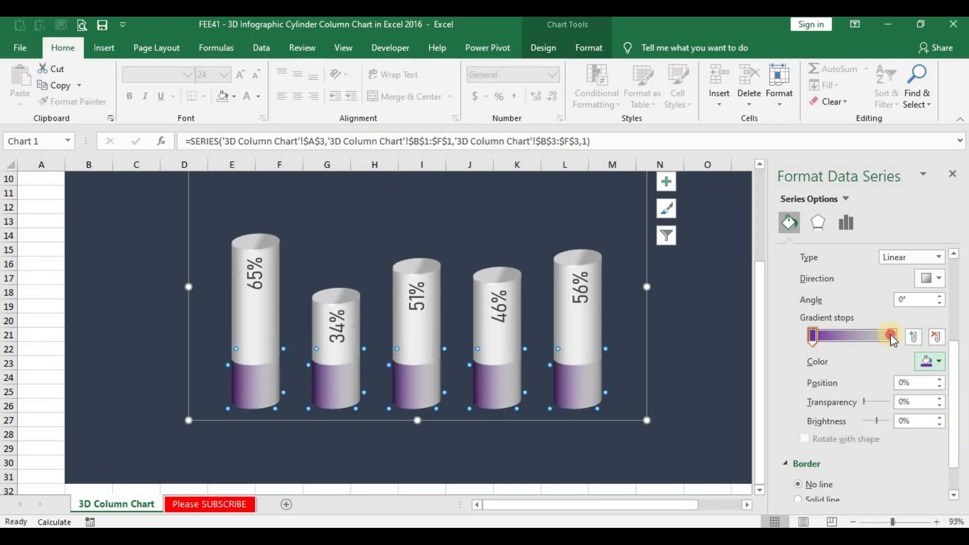
click(892, 335)
click(932, 363)
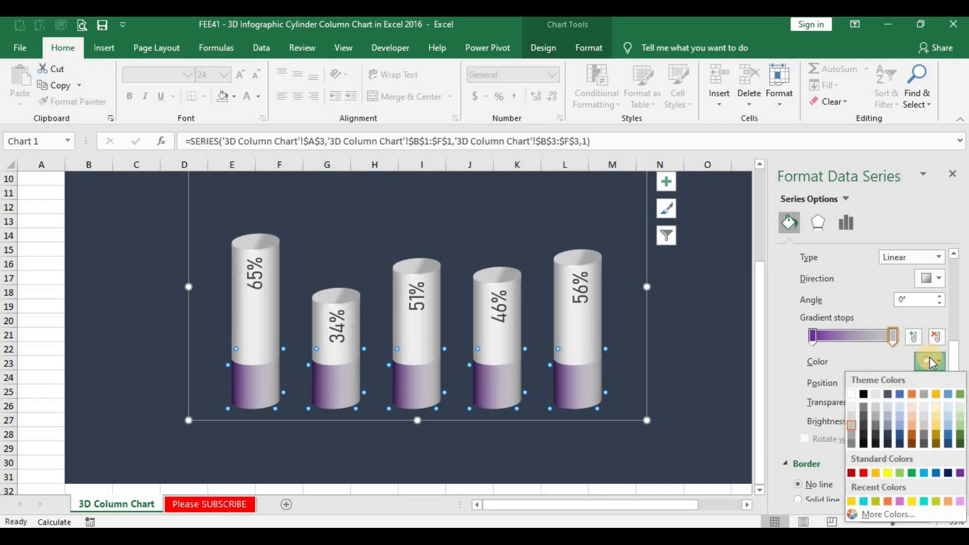
click(959, 473)
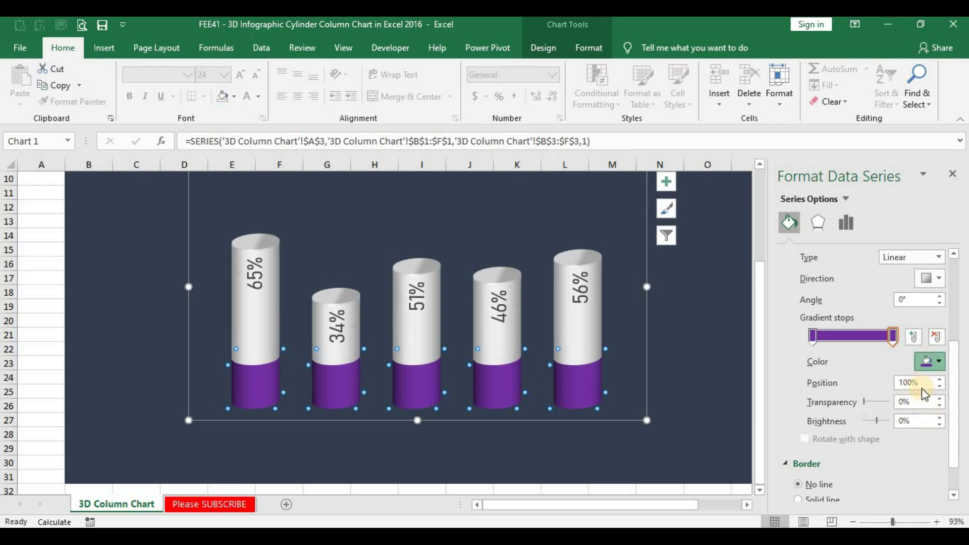
click(931, 362)
click(901, 500)
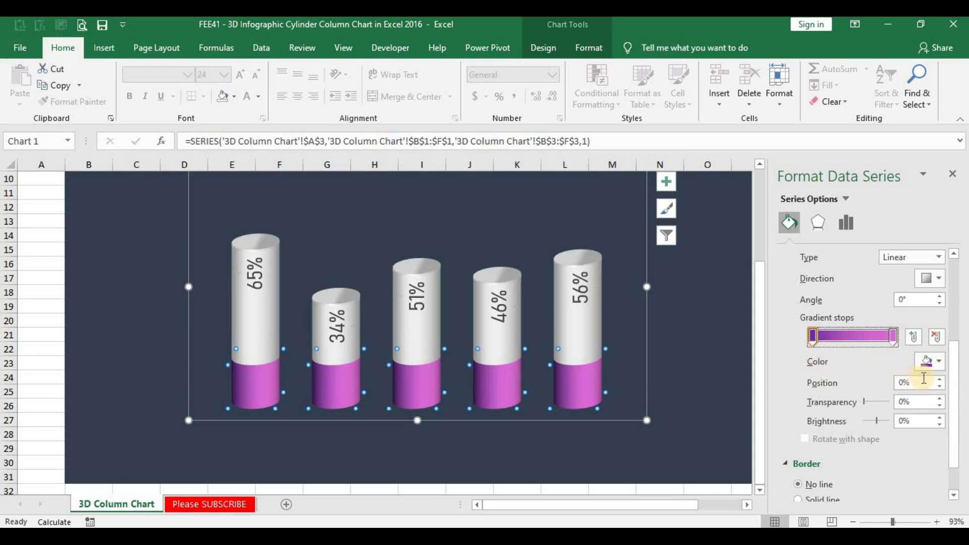
click(929, 361)
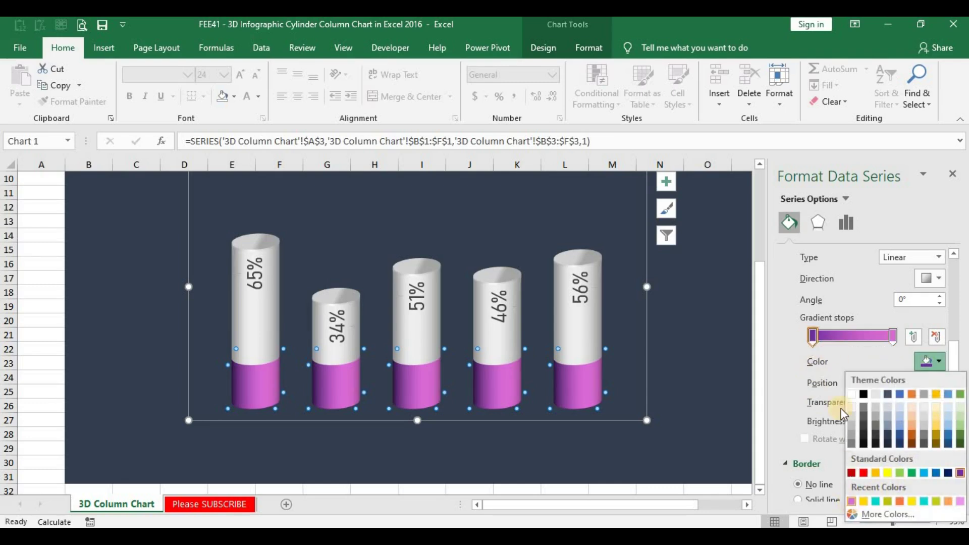
click(851, 502)
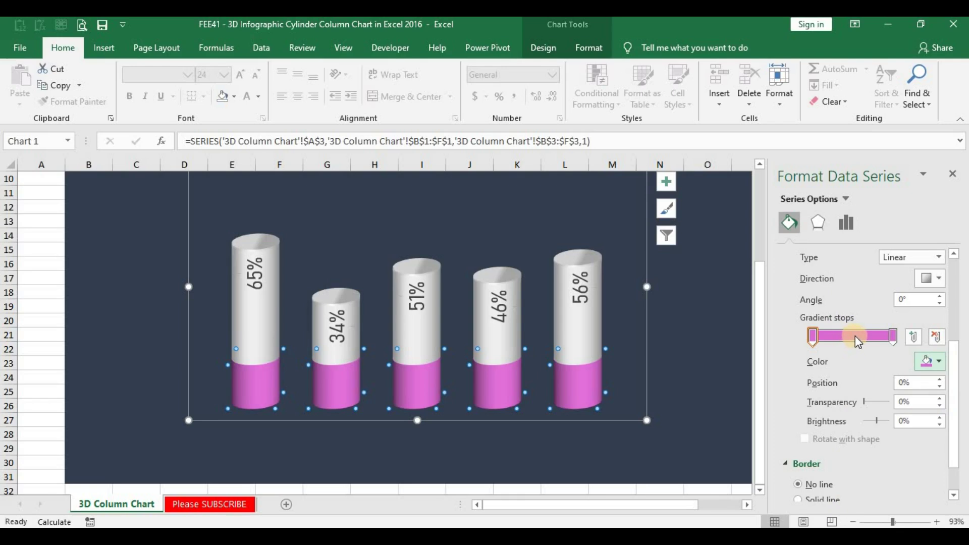
Step: Add two purple gradient stops, one at 63% and another near the end
click(863, 335)
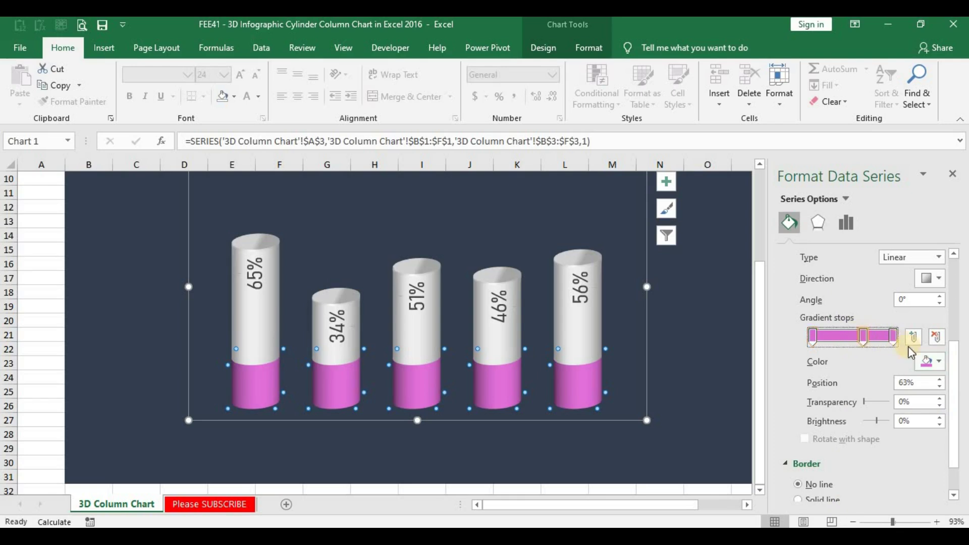
click(931, 361)
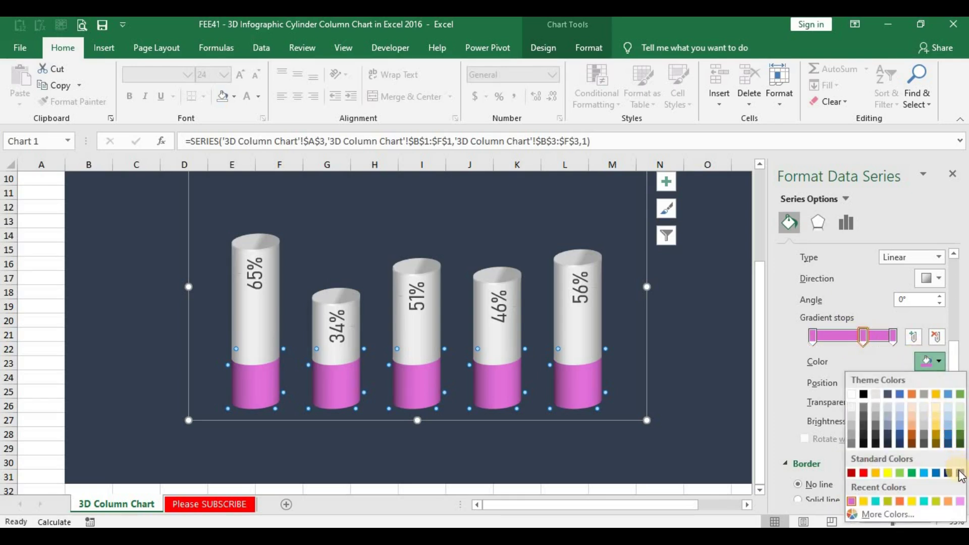
click(960, 473)
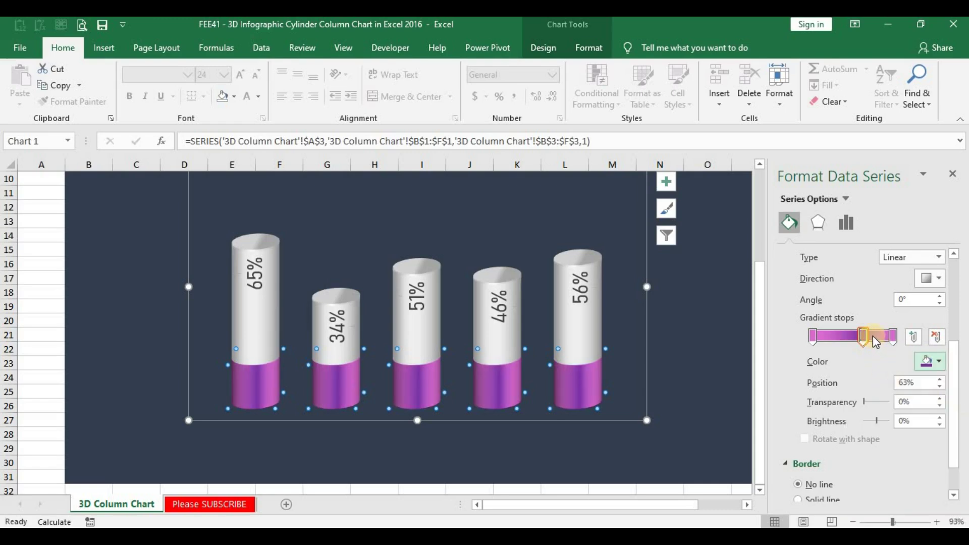
click(872, 335)
click(932, 361)
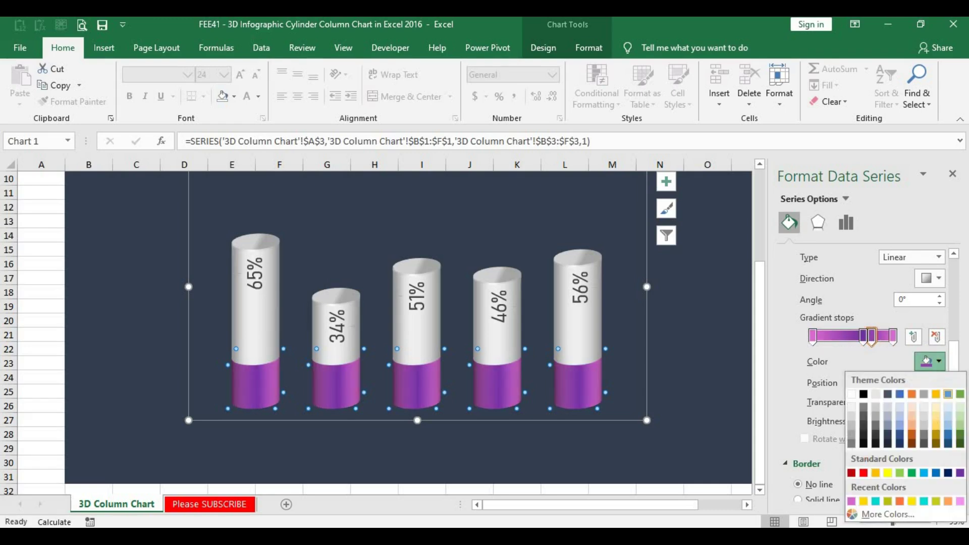
click(960, 473)
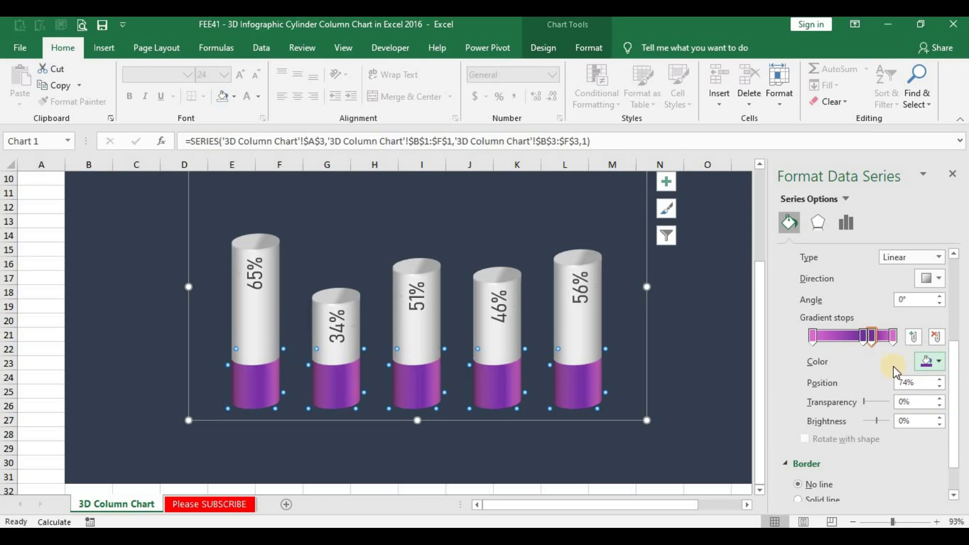
click(939, 280)
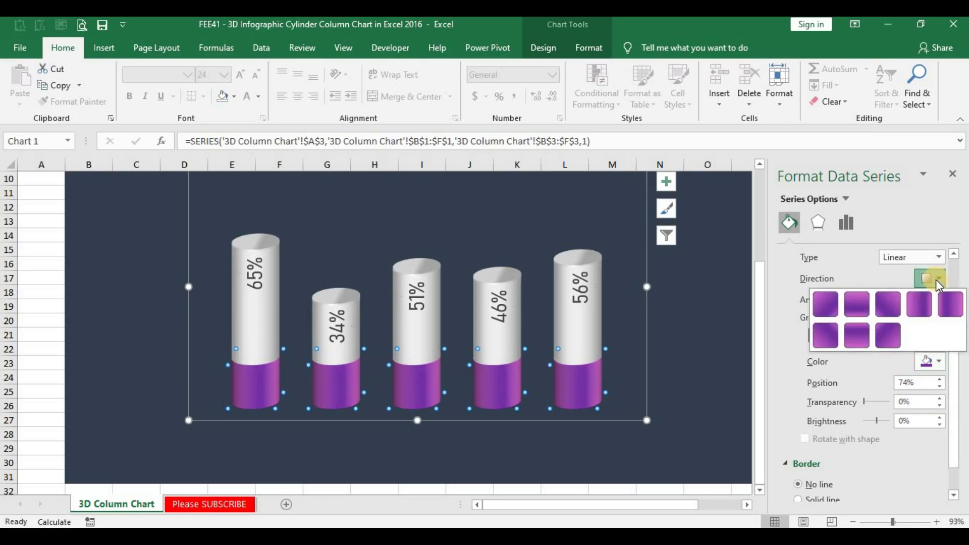
Step: Angle the base gradient at 180° and rework its stops, adding a new one at 0%
click(951, 304)
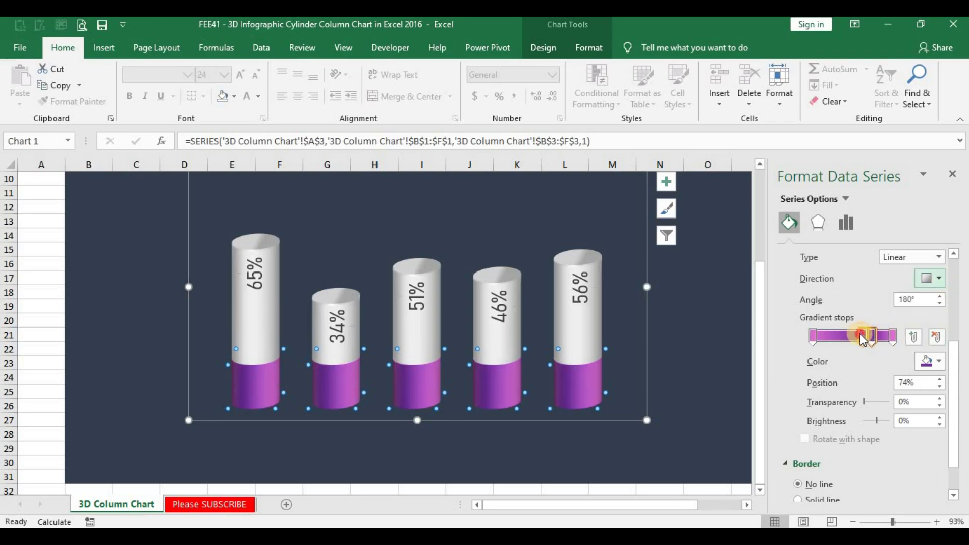
drag(868, 339, 863, 341)
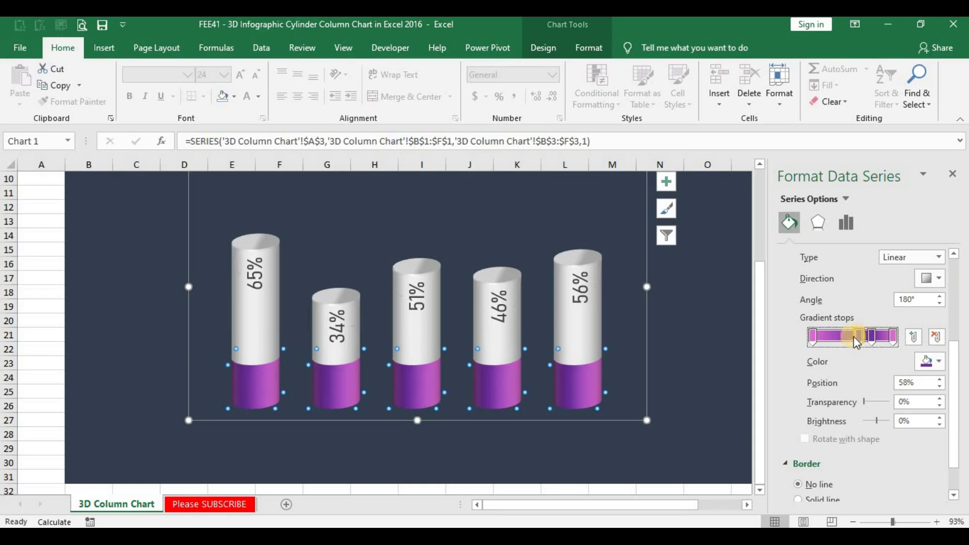
click(813, 337)
click(938, 337)
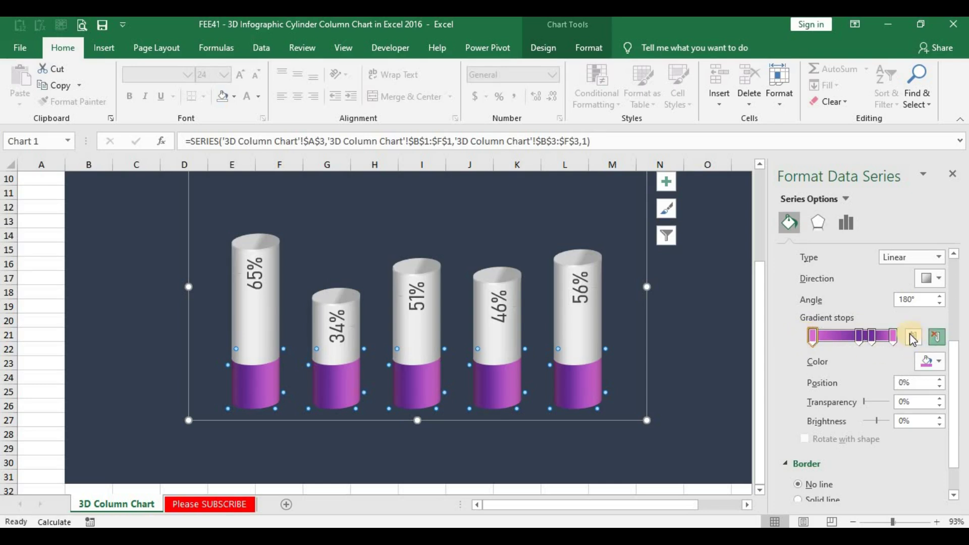
click(858, 337)
click(817, 336)
drag(810, 342, 812, 337)
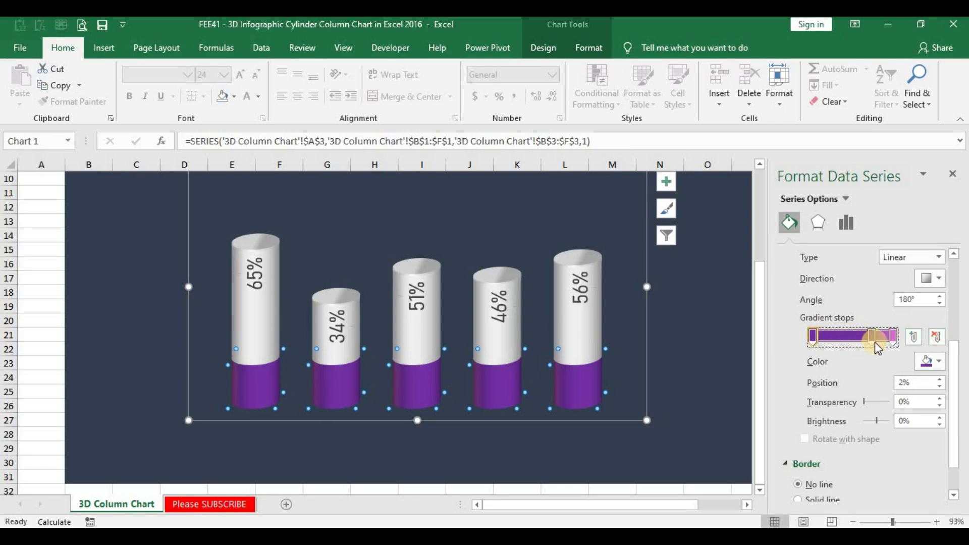
Step: Set the base gradient to run horizontally at 0°, with a middle stop at 47%
click(939, 293)
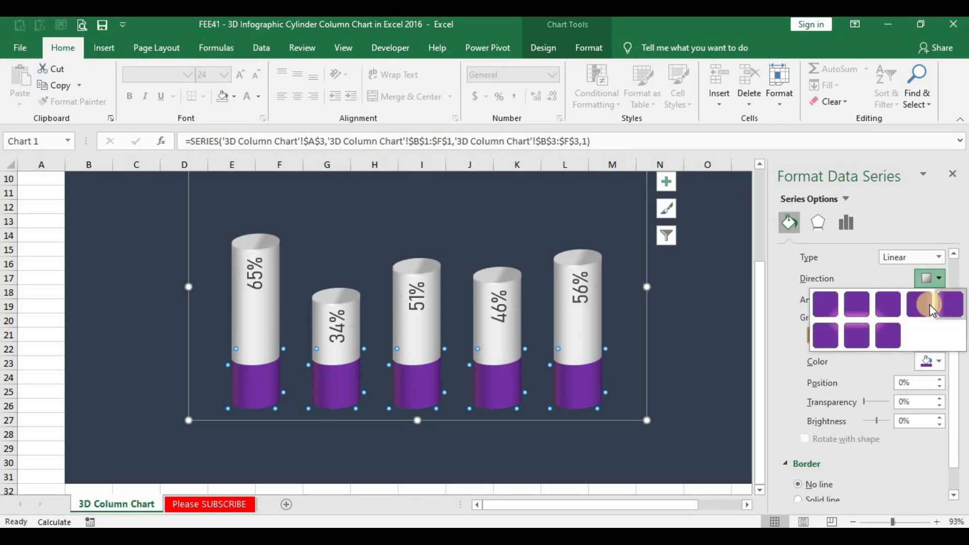
click(927, 304)
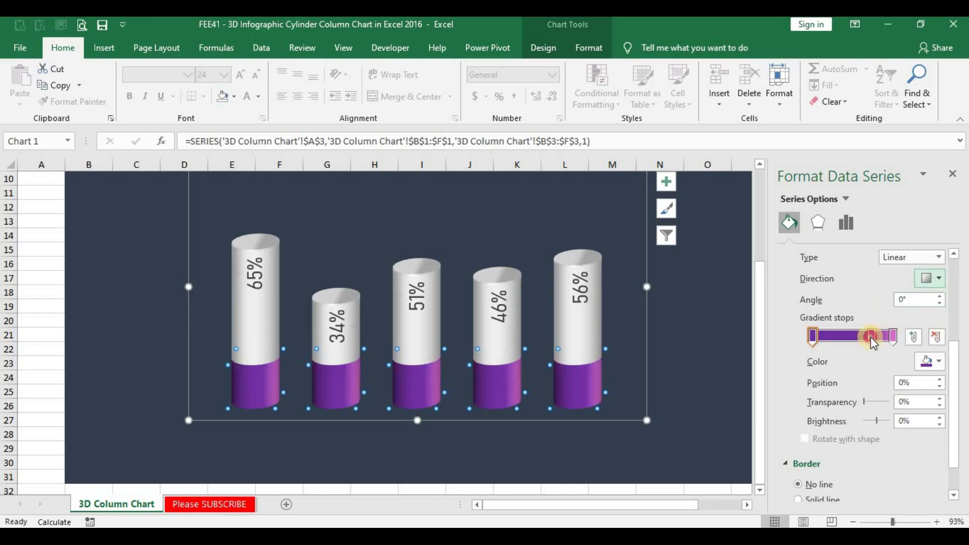
drag(872, 339, 850, 341)
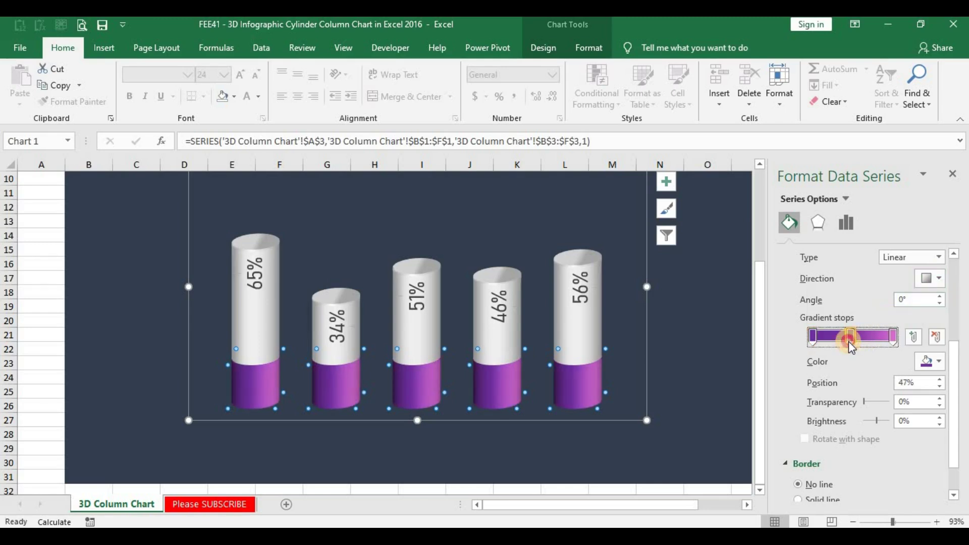
click(939, 279)
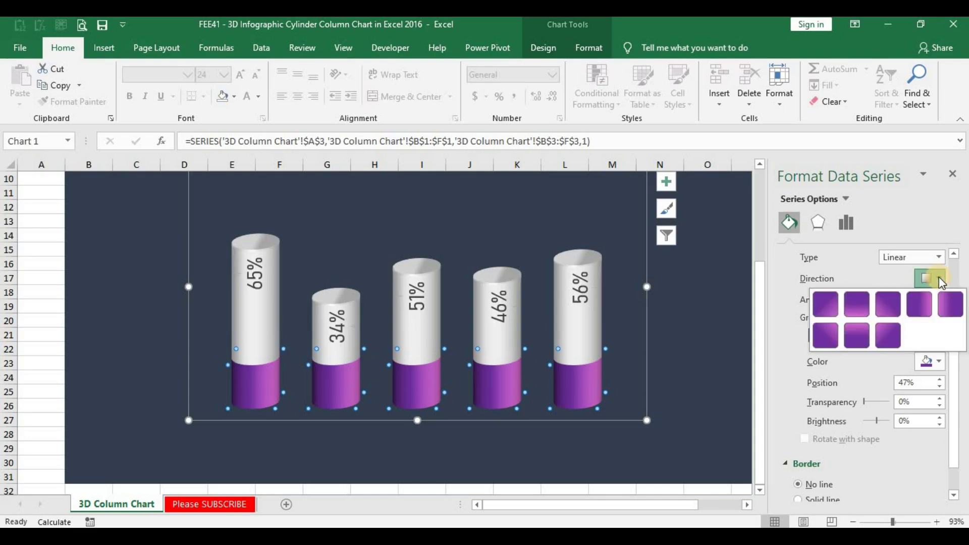
click(834, 310)
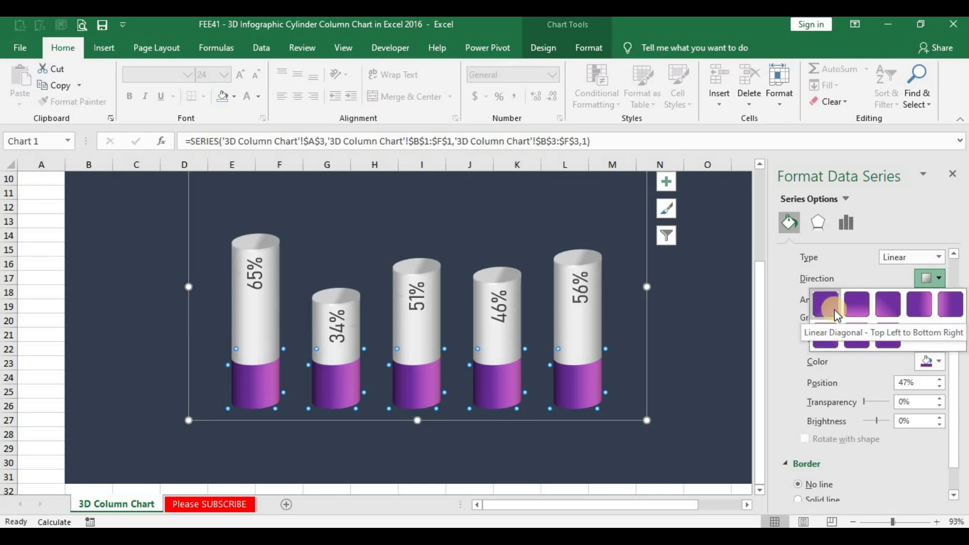
click(834, 310)
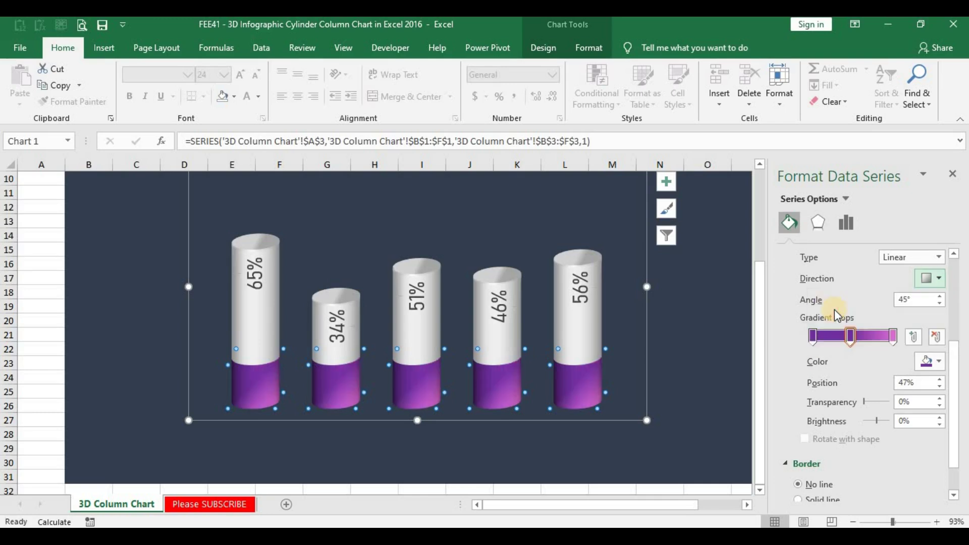
click(938, 277)
click(927, 304)
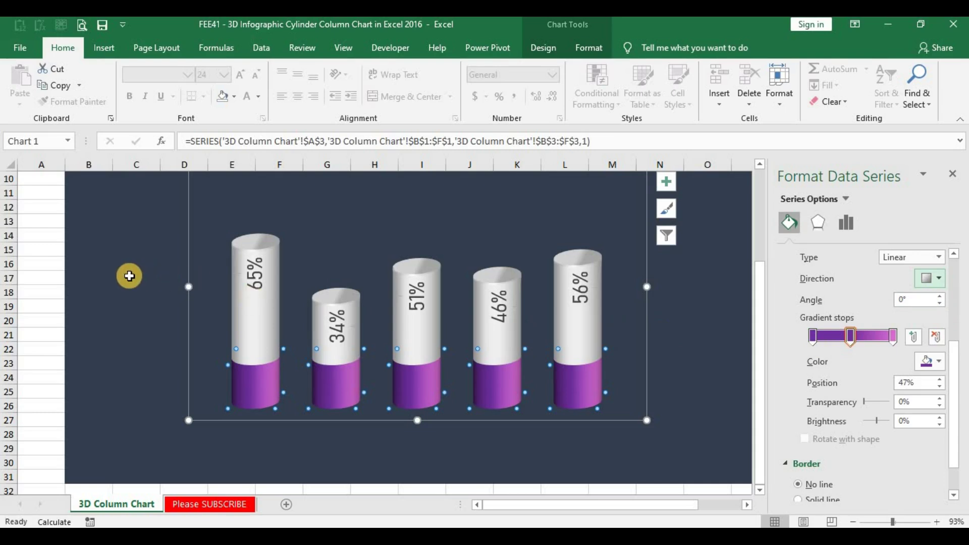
click(814, 336)
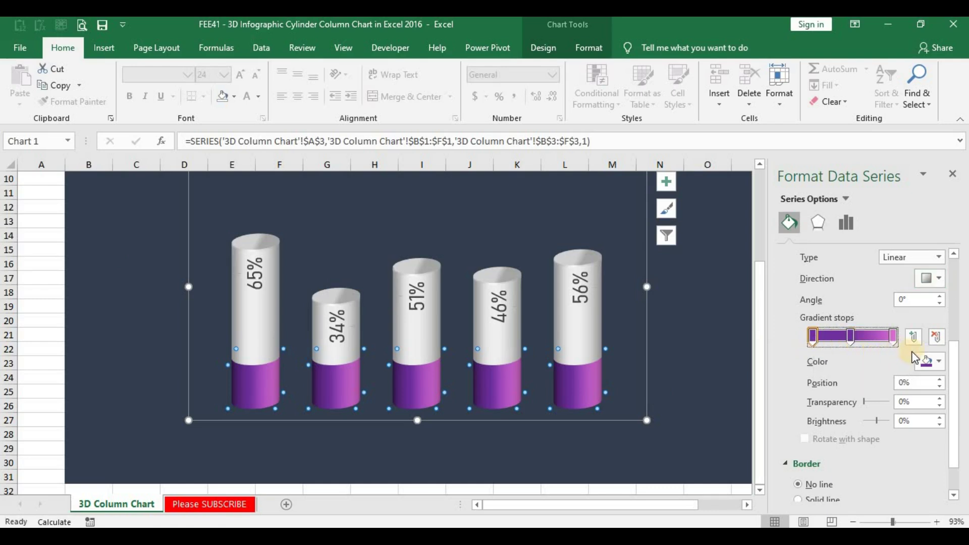
click(670, 303)
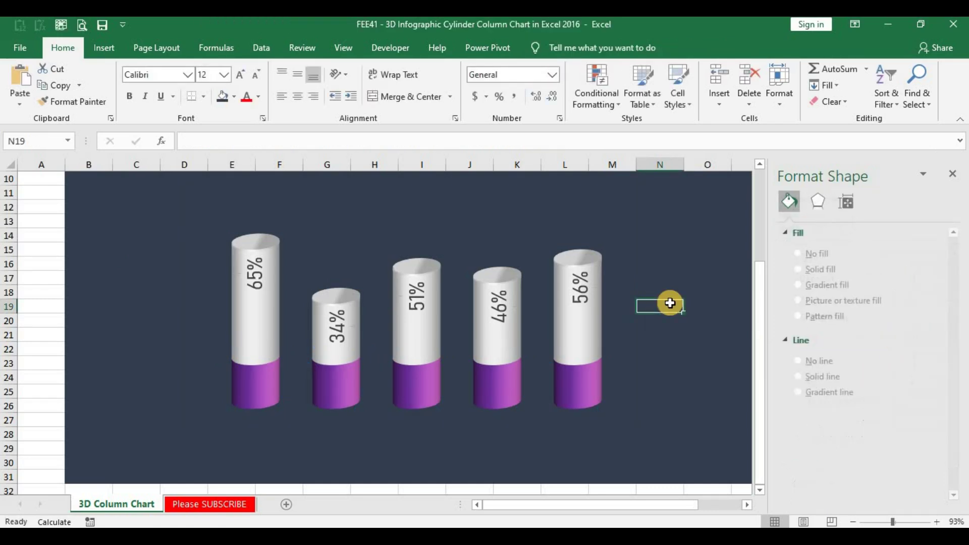
mouse_move(76, 220)
mouse_down()
mouse_move(727, 378)
mouse_move(684, 483)
mouse_up()
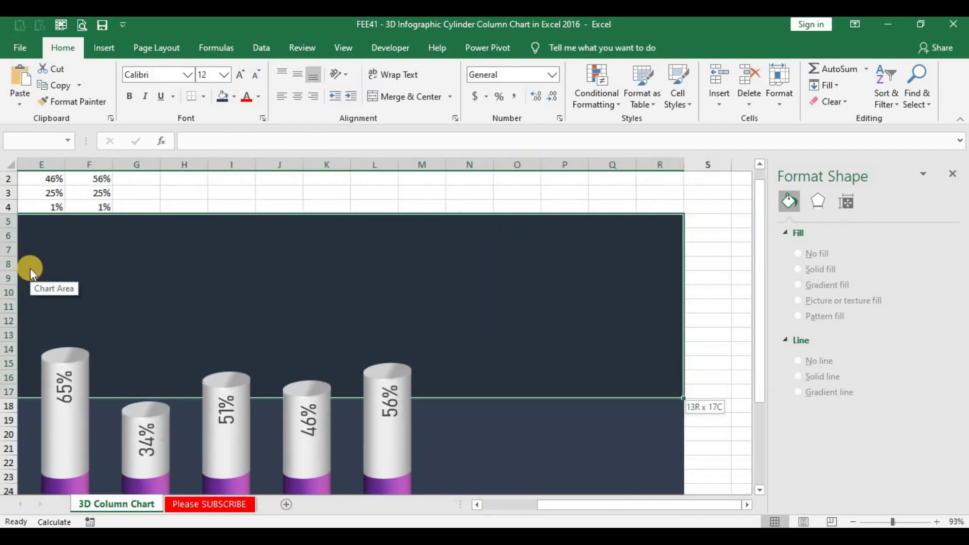
scroll(29, 269, down, 2)
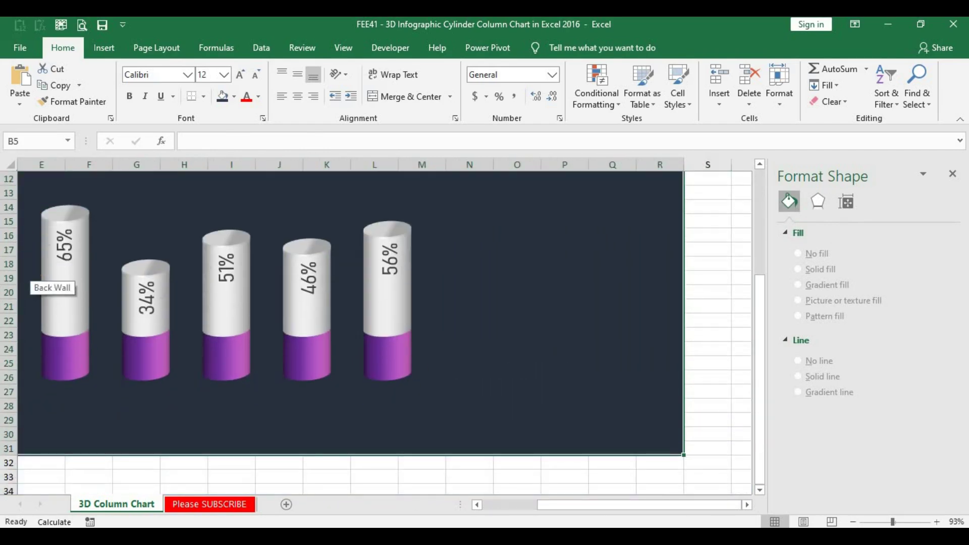
click(235, 92)
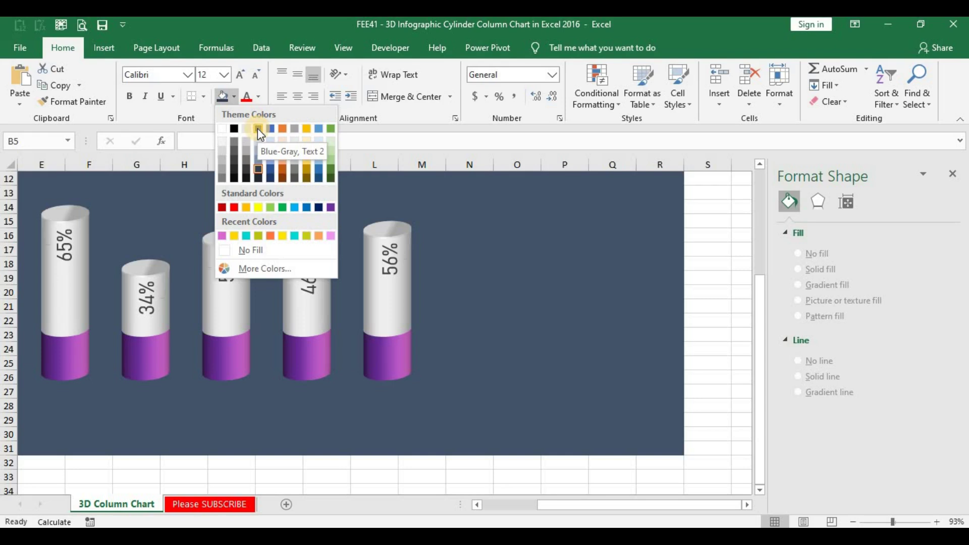
click(259, 133)
click(225, 274)
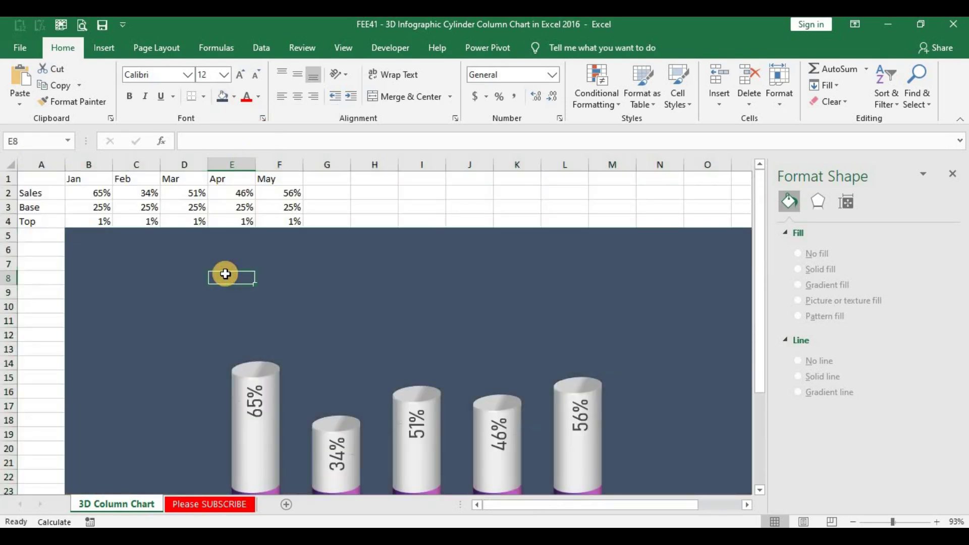
key(Down)
key(Down)
key(Down)
key(Down)
key(Down)
key(Down)
key(Down)
key(Down)
key(Down)
key(Down)
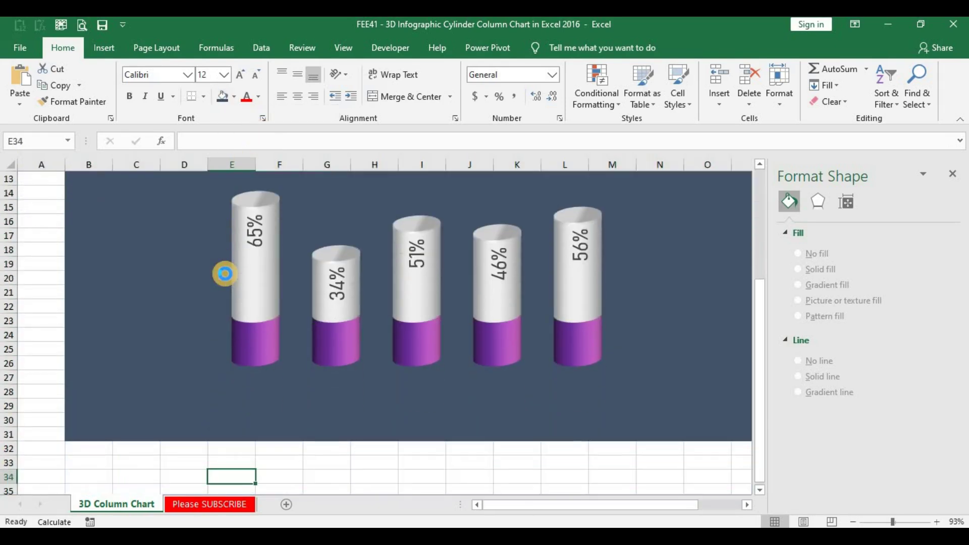
key(F9)
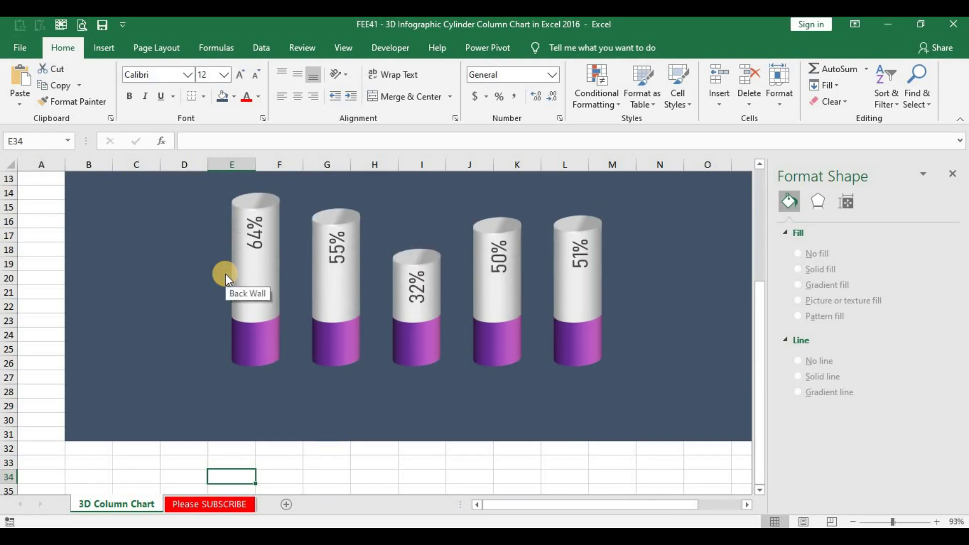
click(338, 334)
click(338, 334)
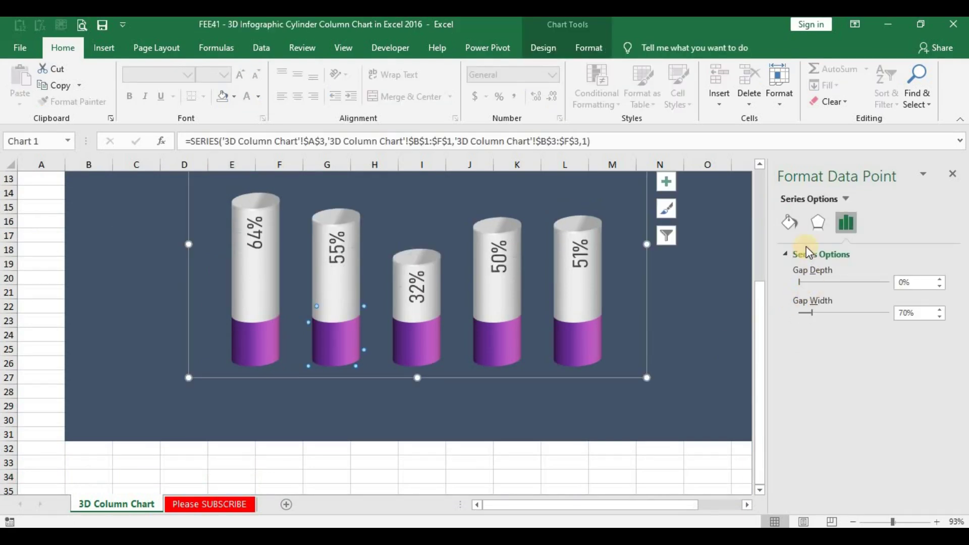
click(792, 222)
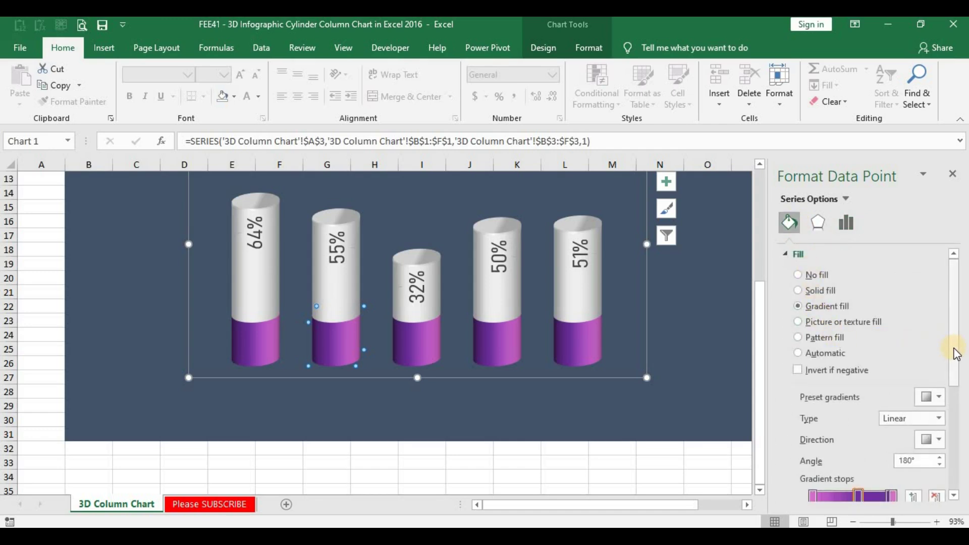
drag(955, 354, 956, 409)
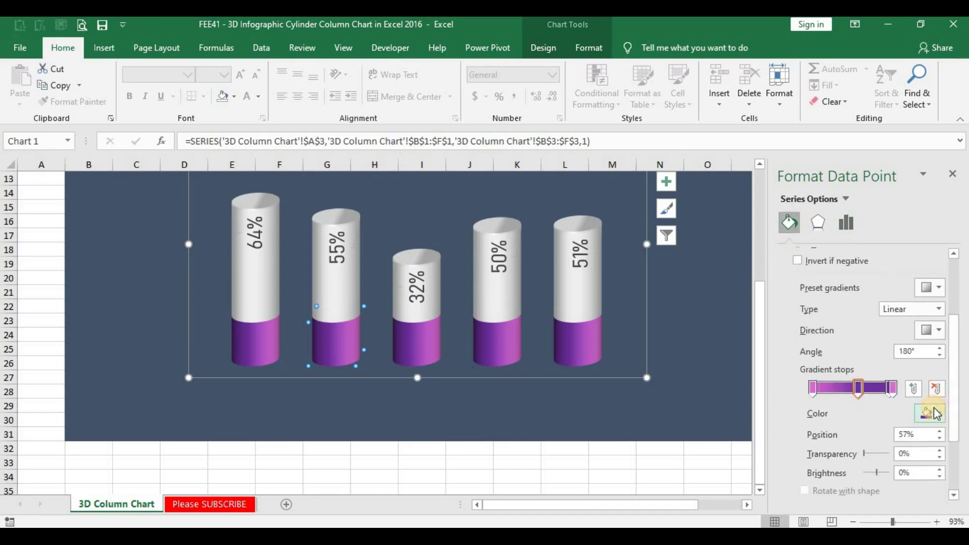
click(934, 411)
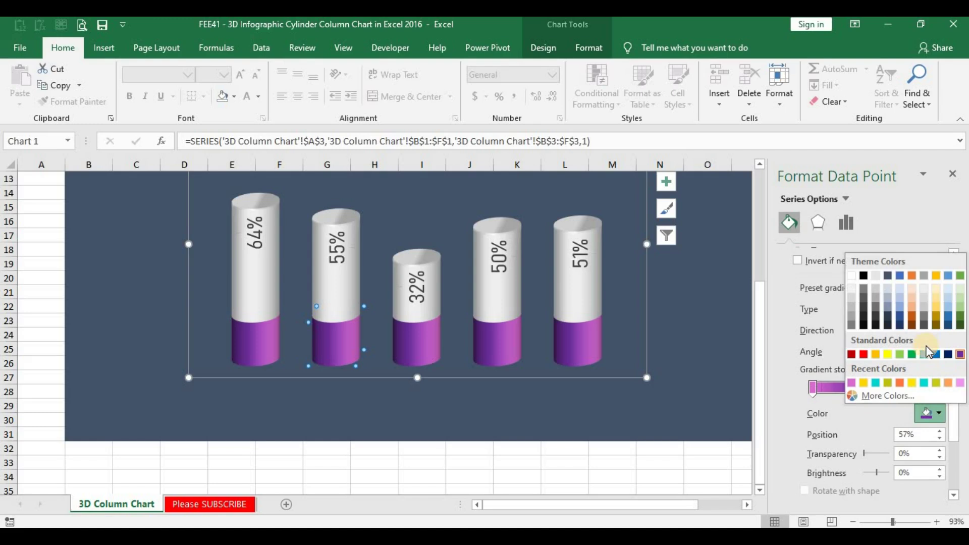
click(914, 277)
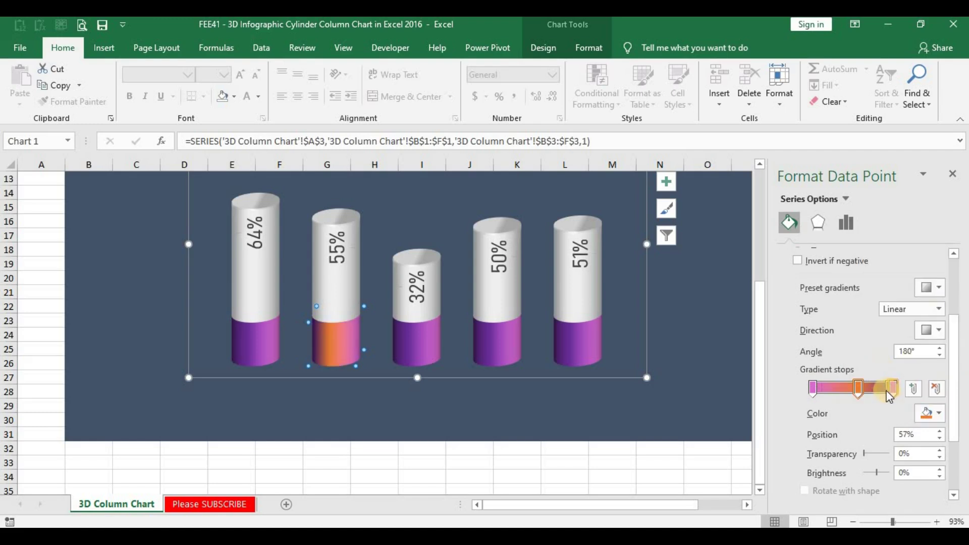
click(891, 388)
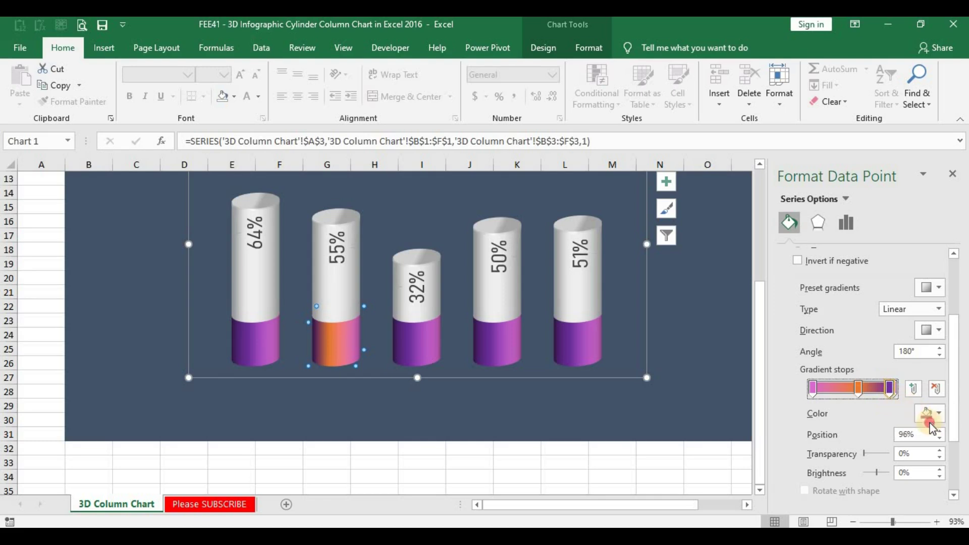
click(939, 413)
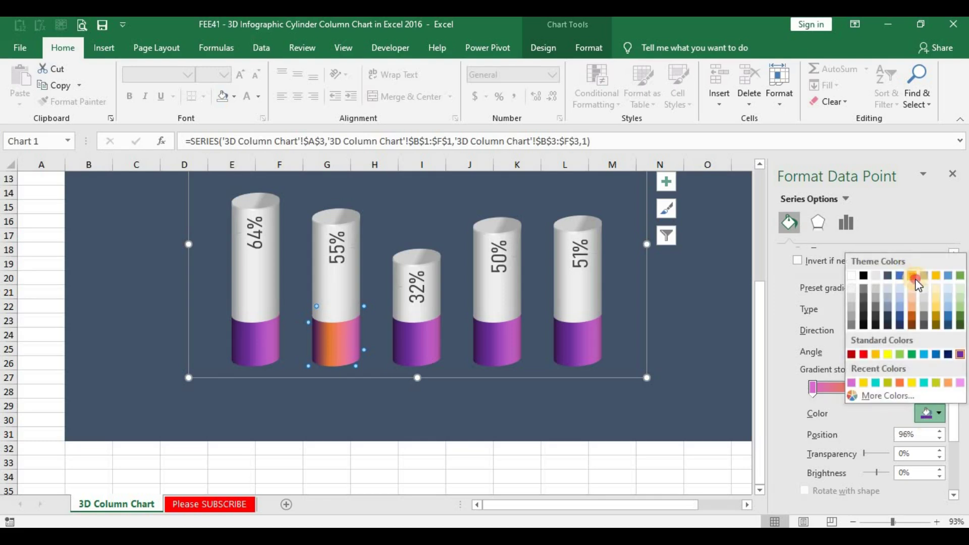
click(914, 276)
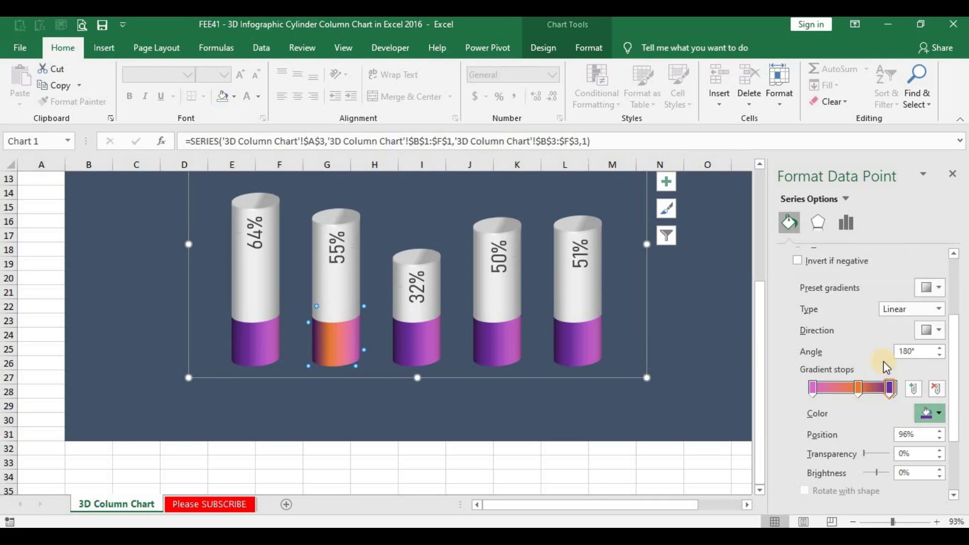
click(813, 386)
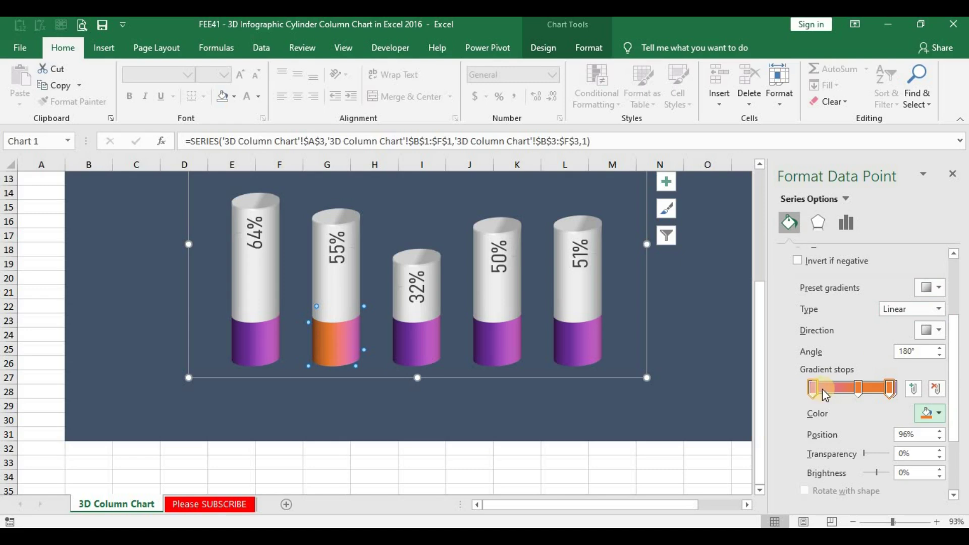
click(931, 415)
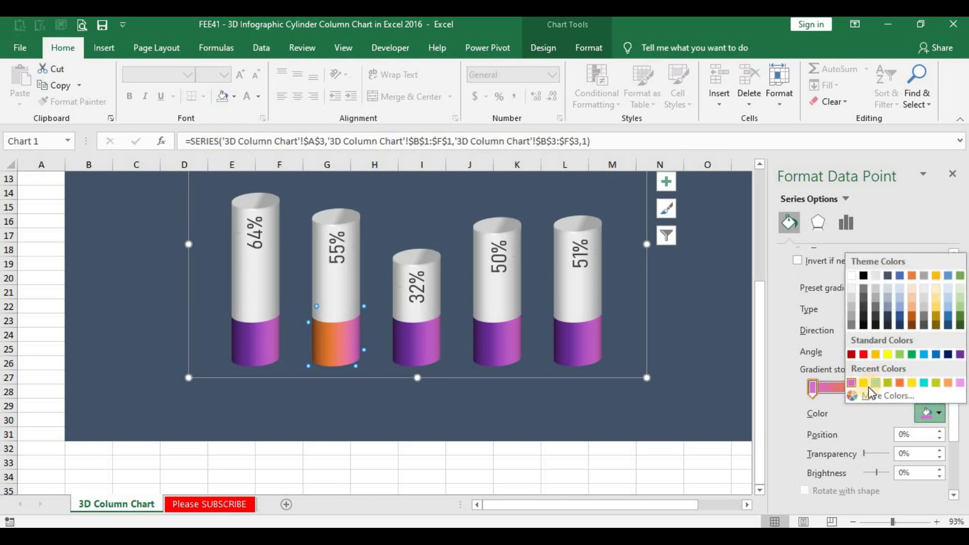
click(901, 384)
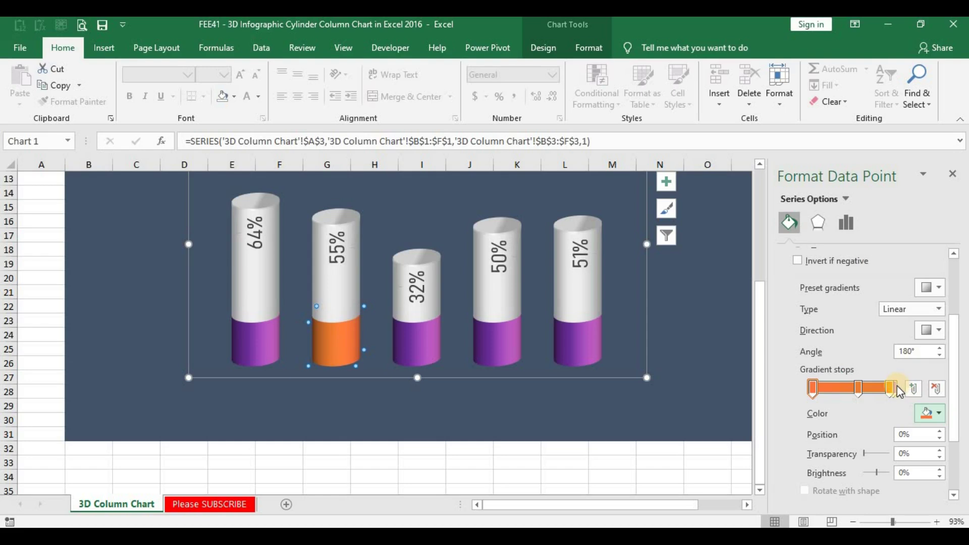
click(136, 207)
click(104, 48)
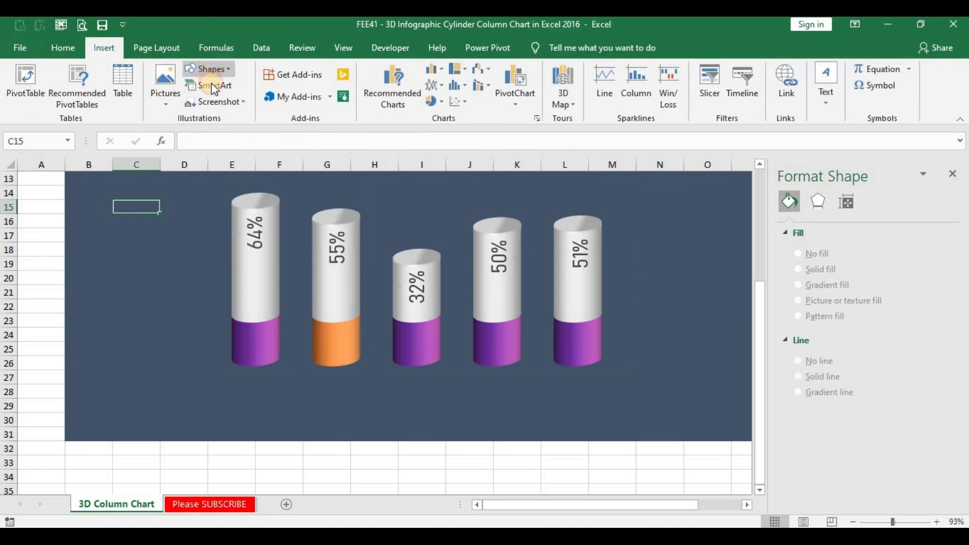
click(207, 69)
click(220, 109)
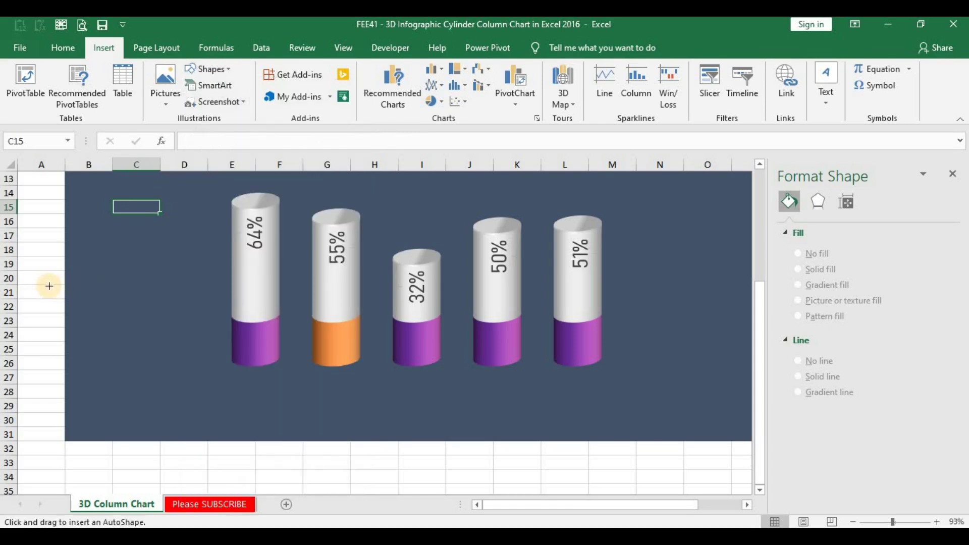
drag(49, 286, 772, 373)
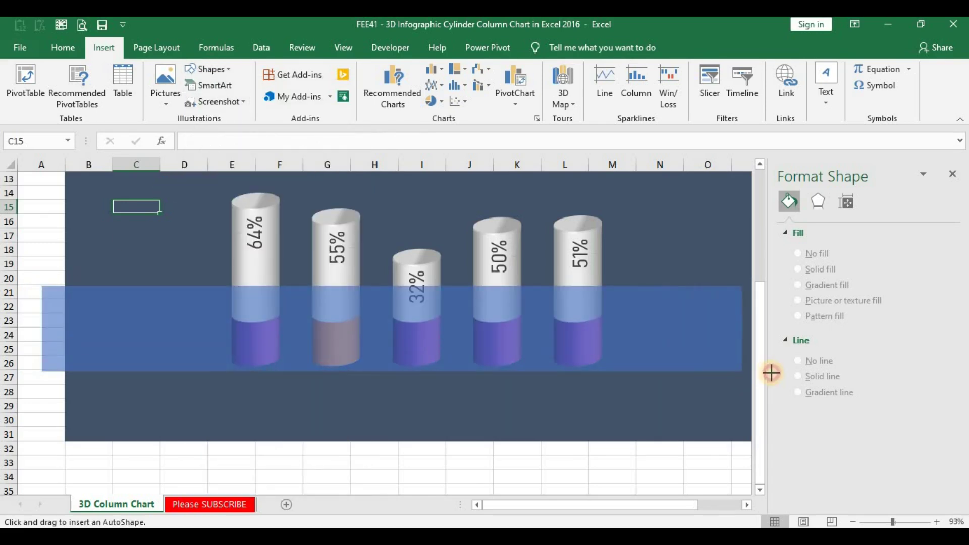
drag(771, 373, 767, 392)
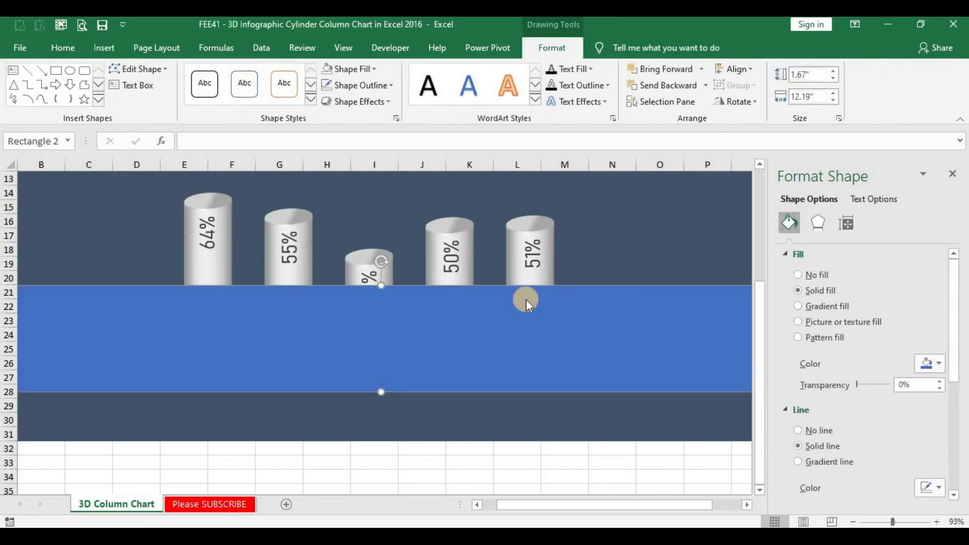
right_click(526, 299)
click(575, 163)
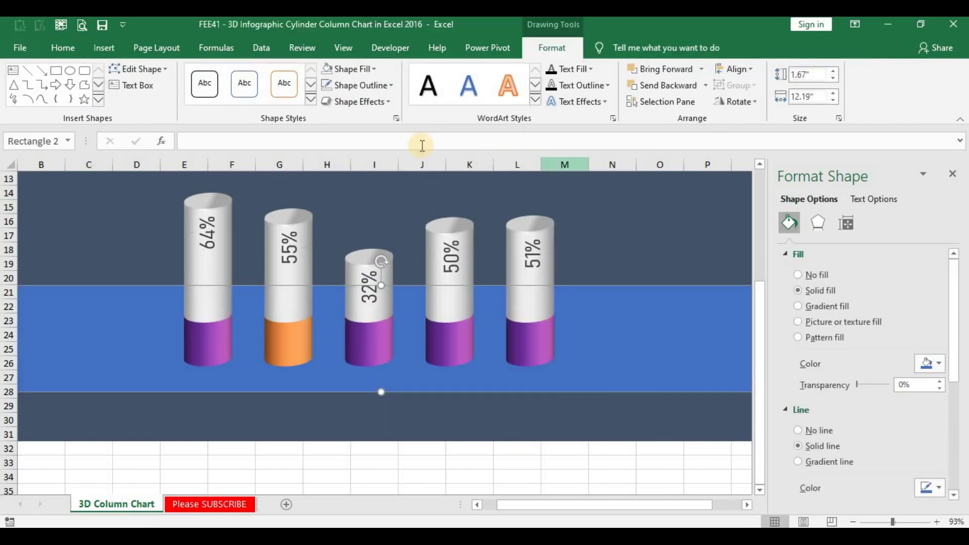
click(330, 84)
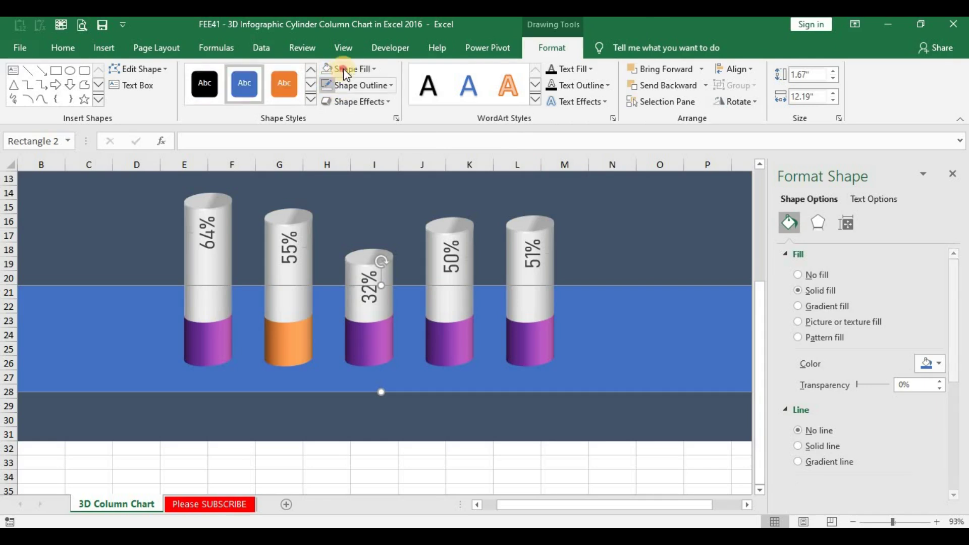
click(349, 71)
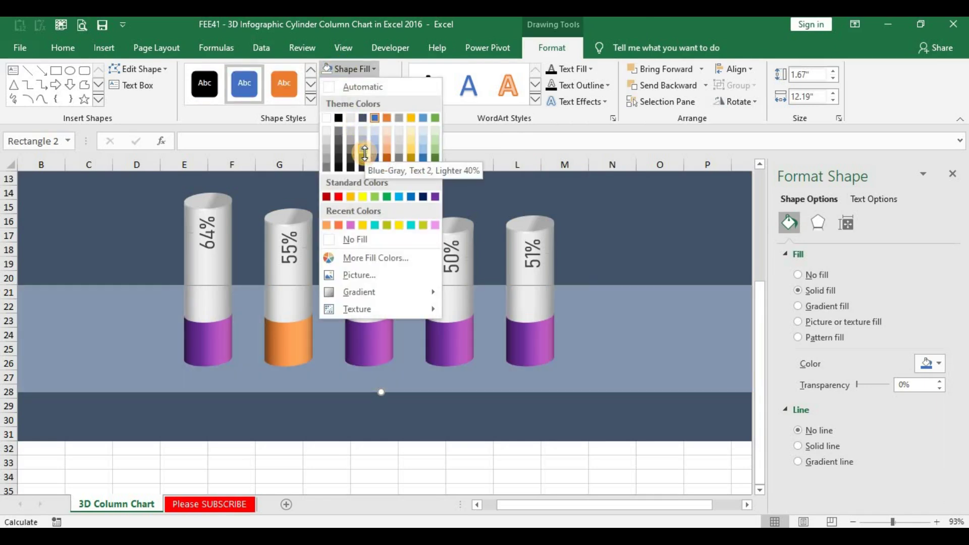
click(365, 152)
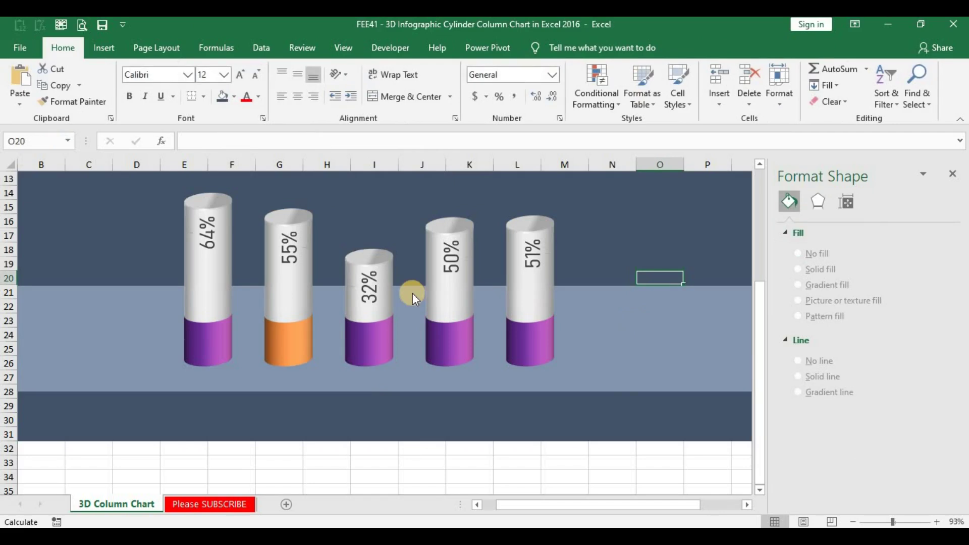
click(587, 305)
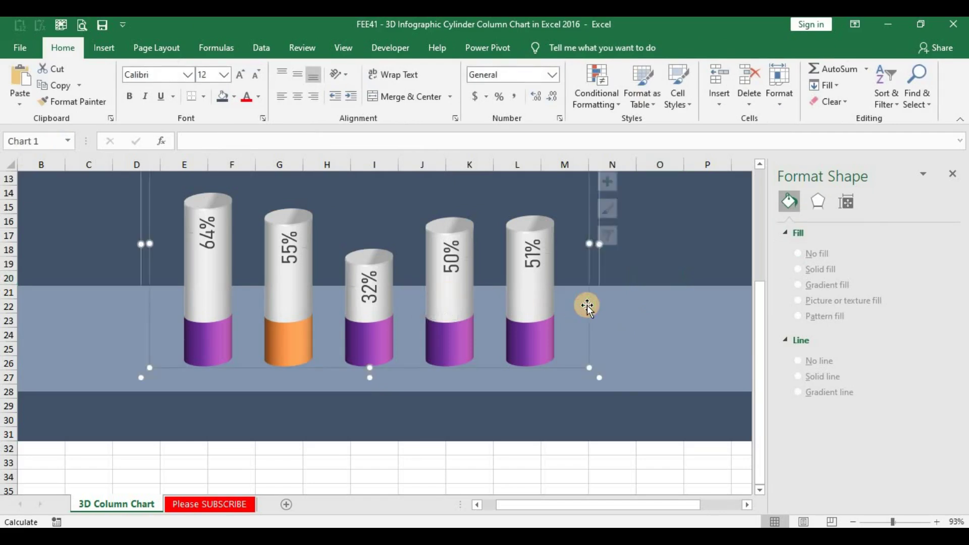
click(666, 310)
key(Down)
key(Down)
key(Down)
key(Down)
key(Down)
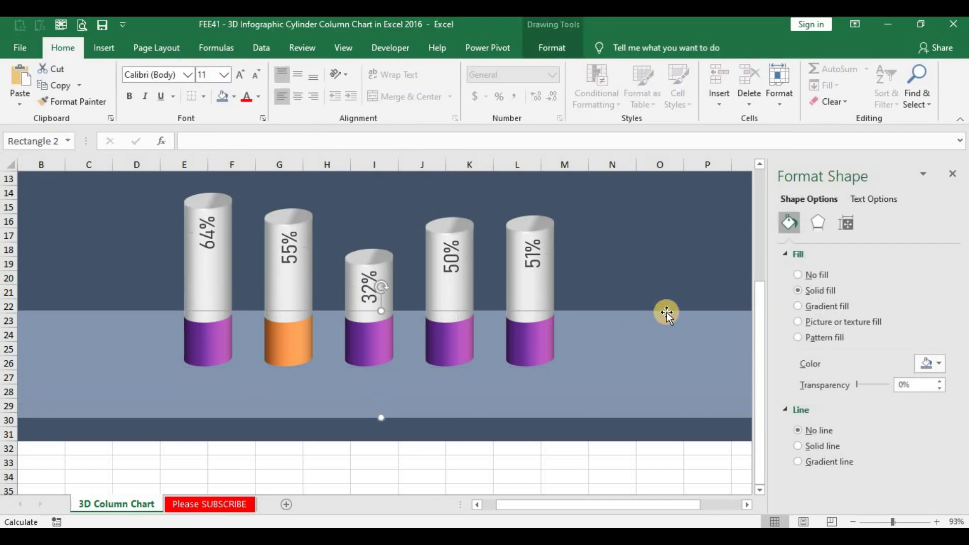
key(Up)
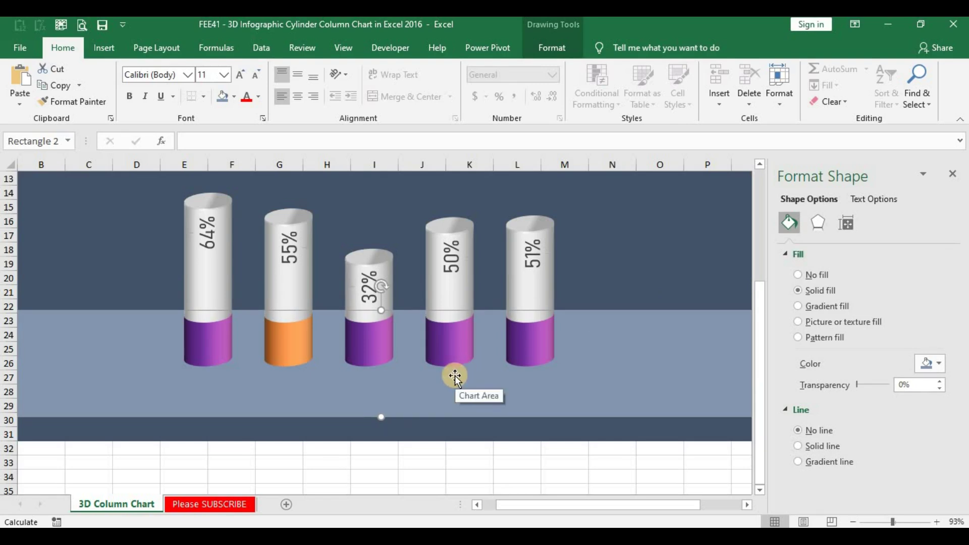
click(196, 339)
click(196, 339)
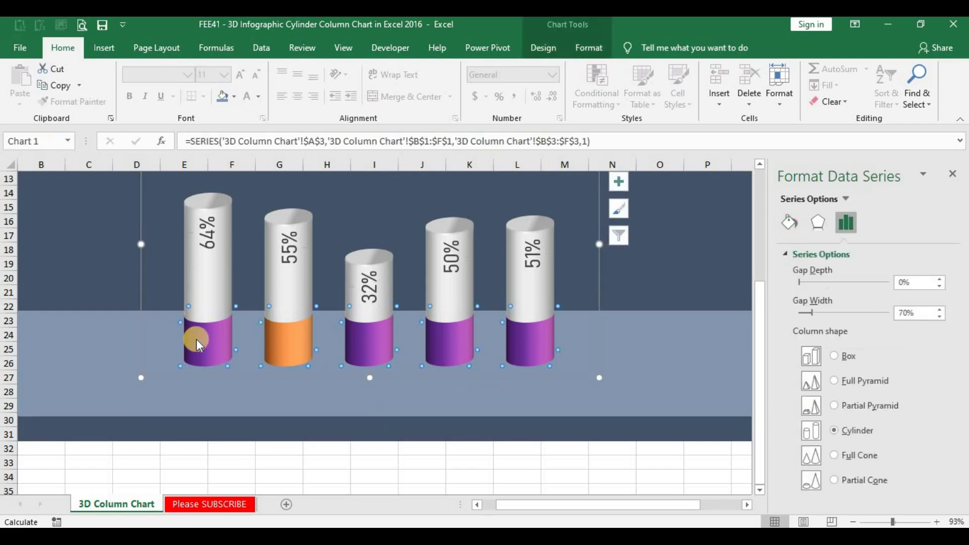
click(278, 337)
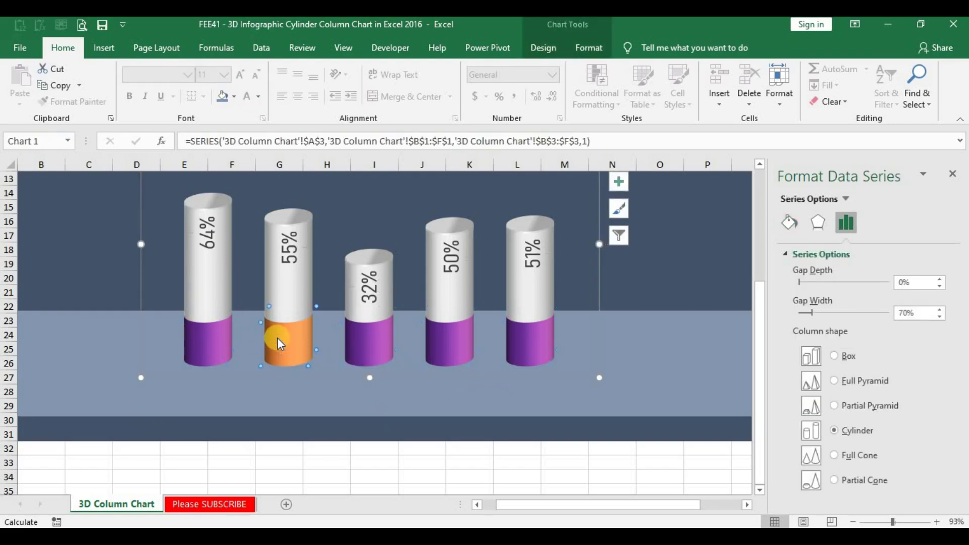
click(365, 341)
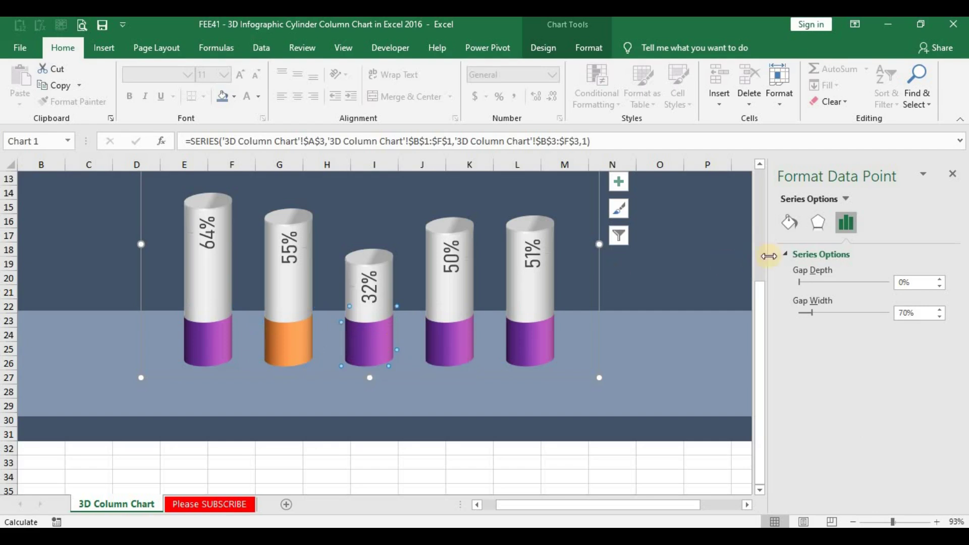
click(791, 223)
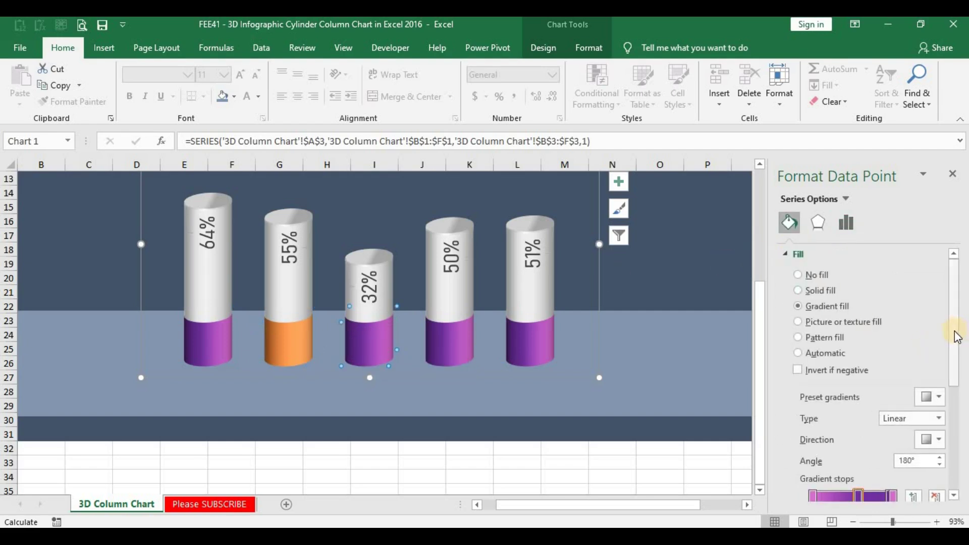
drag(957, 336, 958, 445)
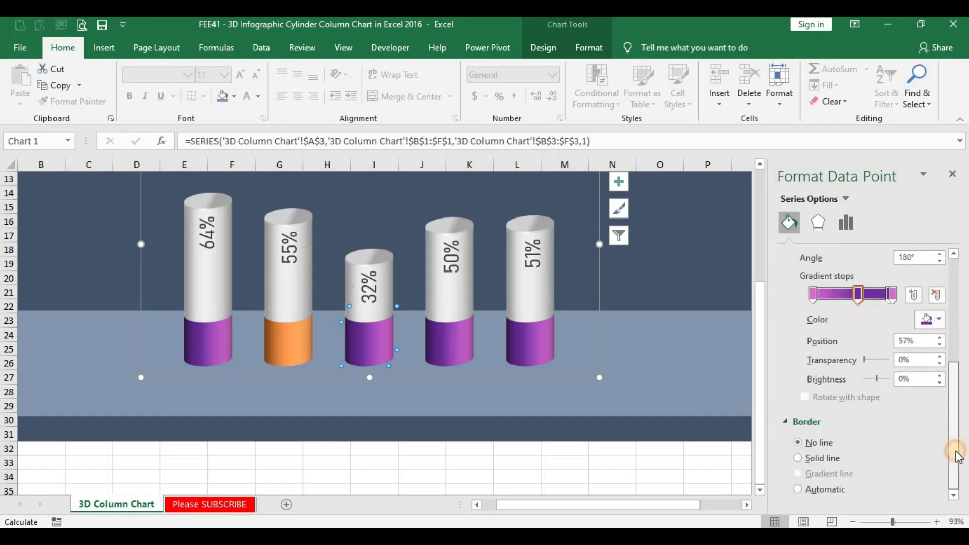
drag(958, 444, 958, 442)
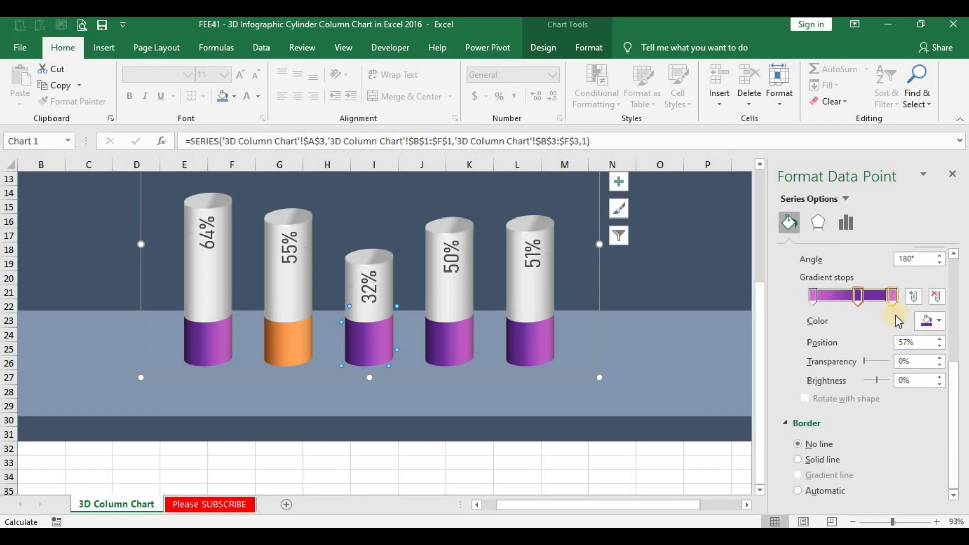
click(929, 322)
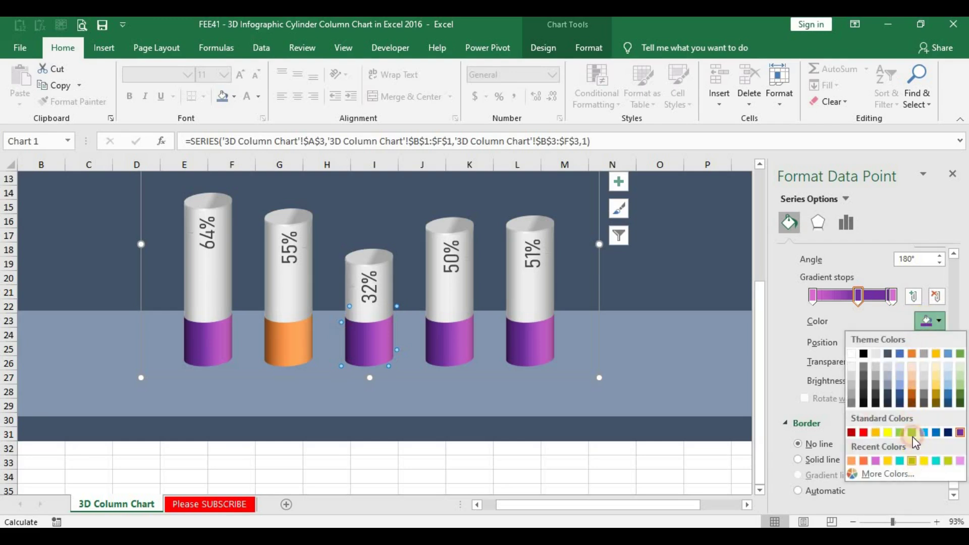
click(913, 435)
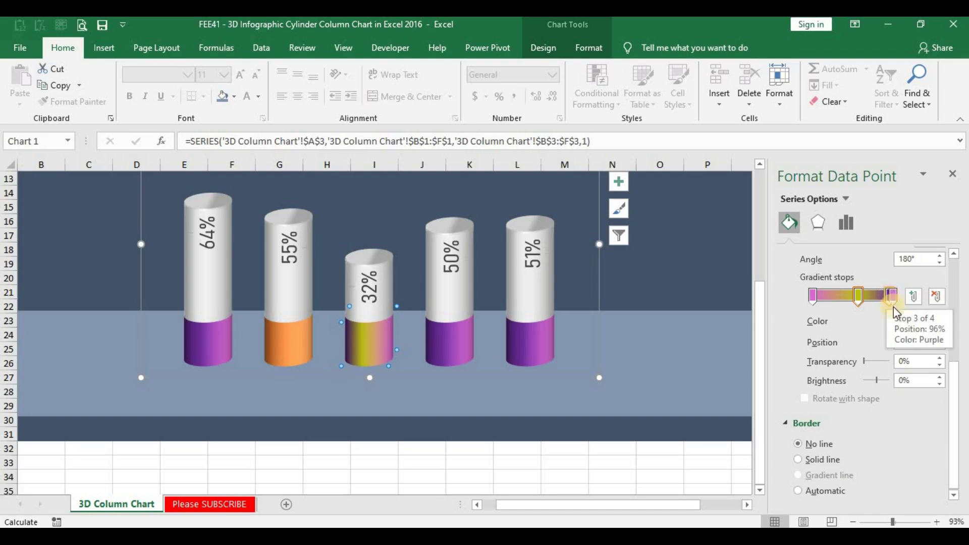
click(892, 298)
click(930, 321)
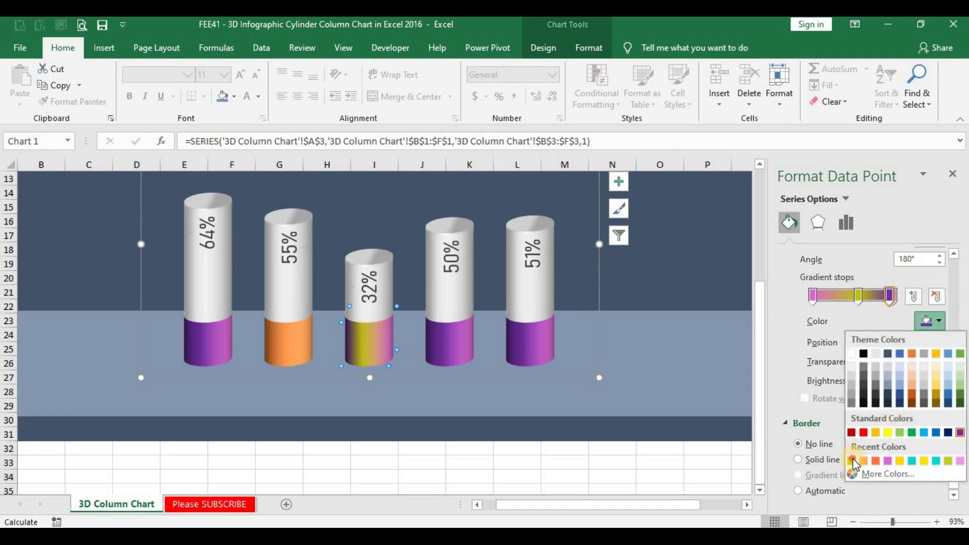
click(853, 460)
click(897, 295)
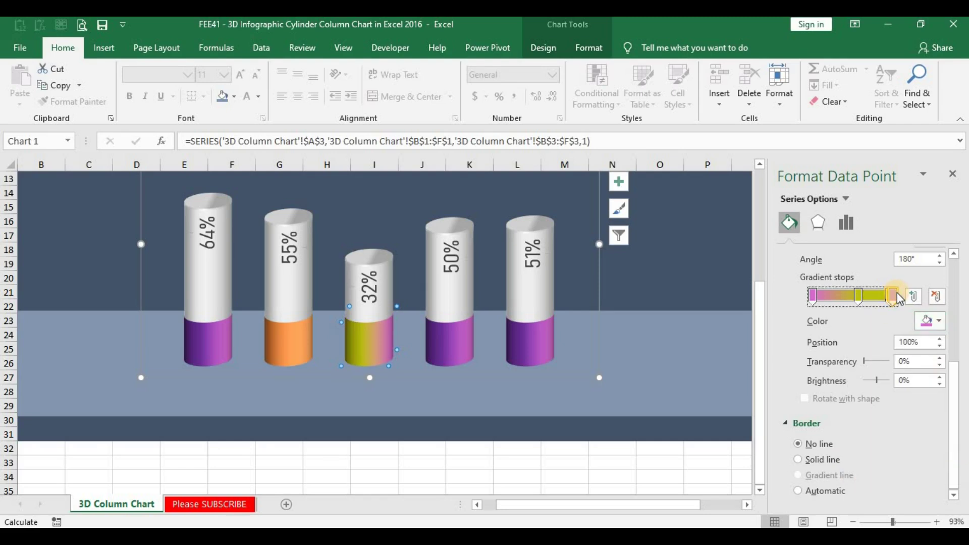
click(931, 321)
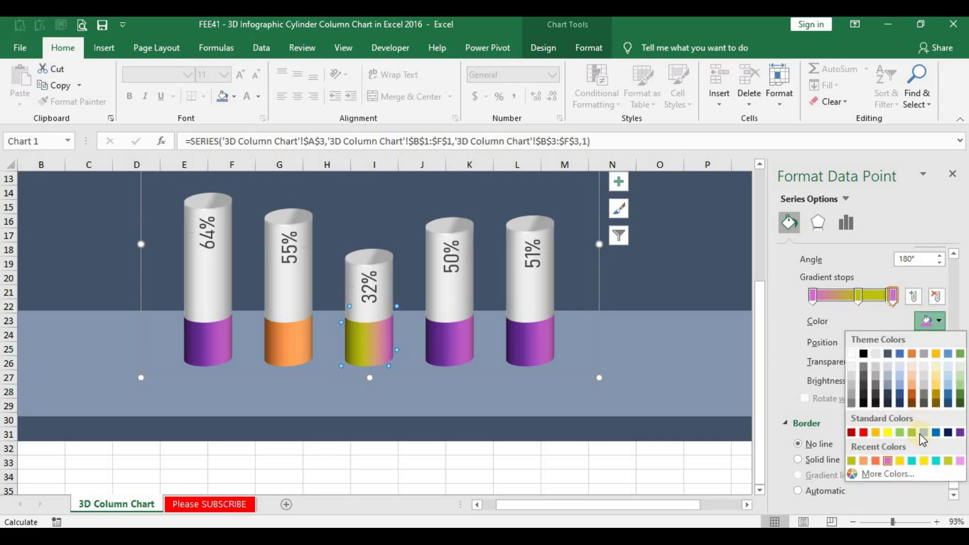
click(948, 461)
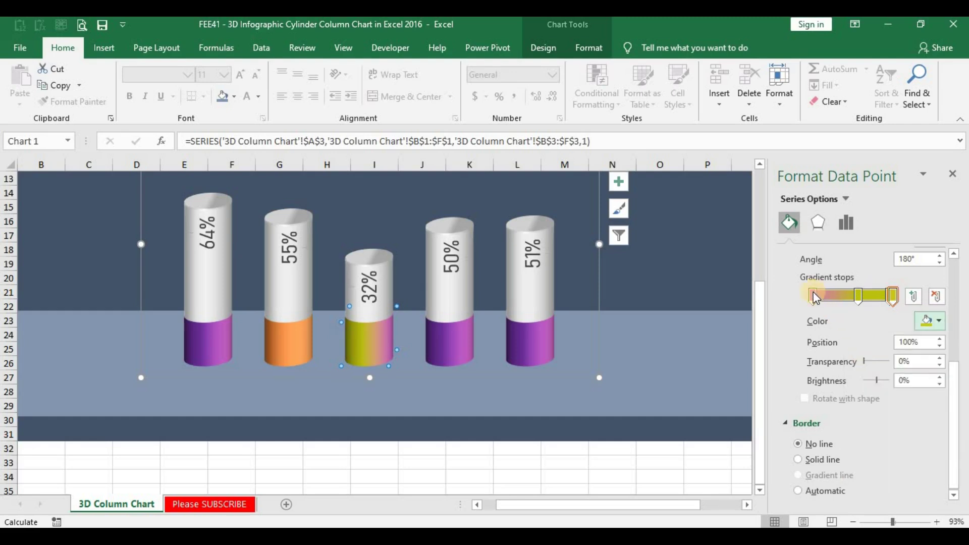
click(813, 296)
click(931, 321)
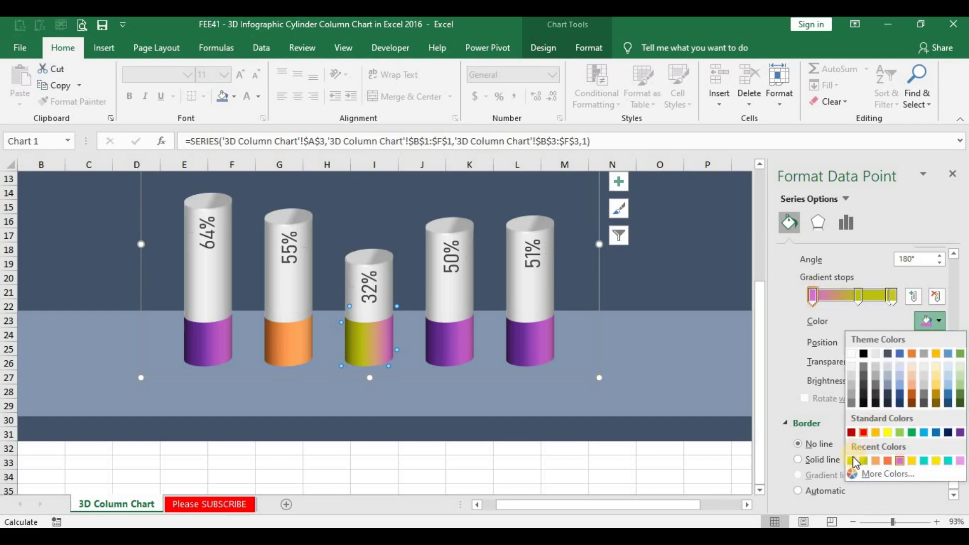
click(853, 461)
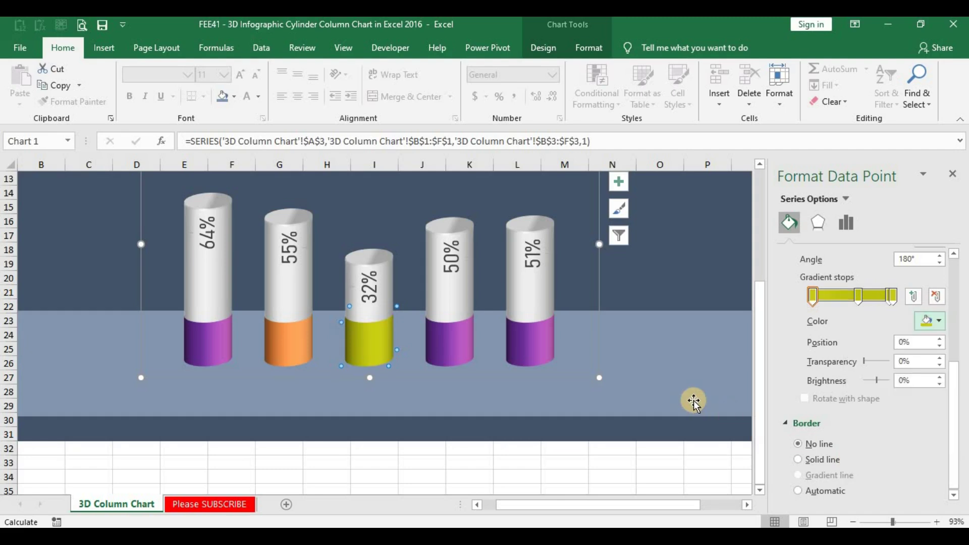
click(954, 257)
scroll(954, 256, up, 5)
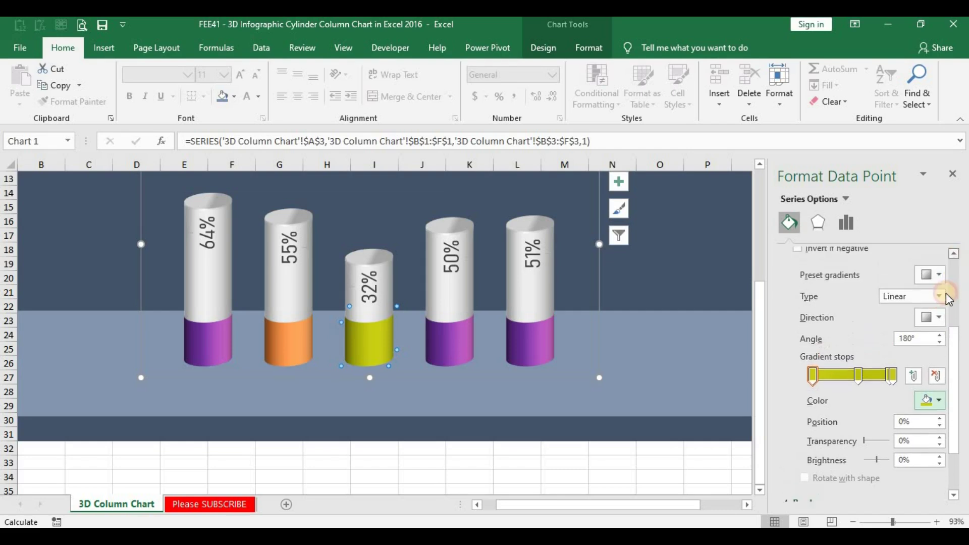
click(939, 329)
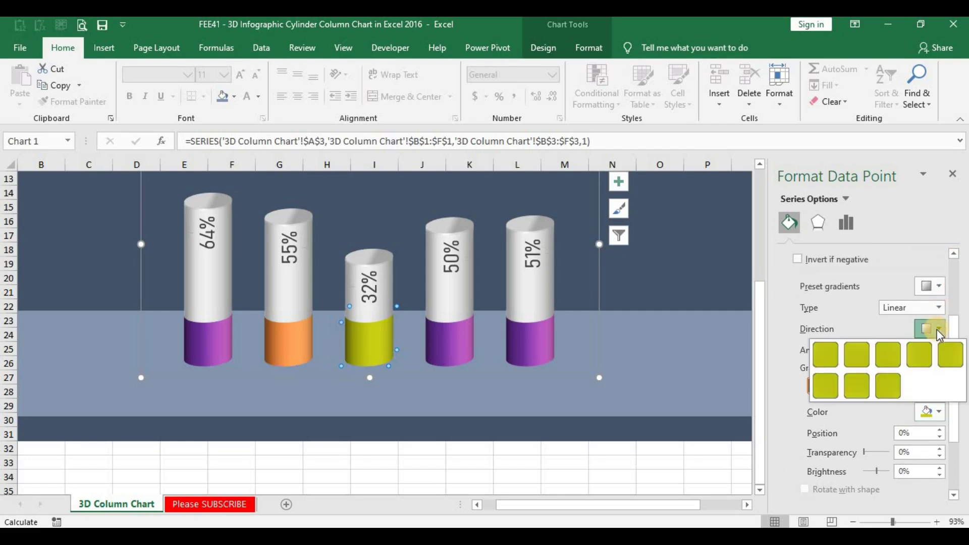
click(949, 359)
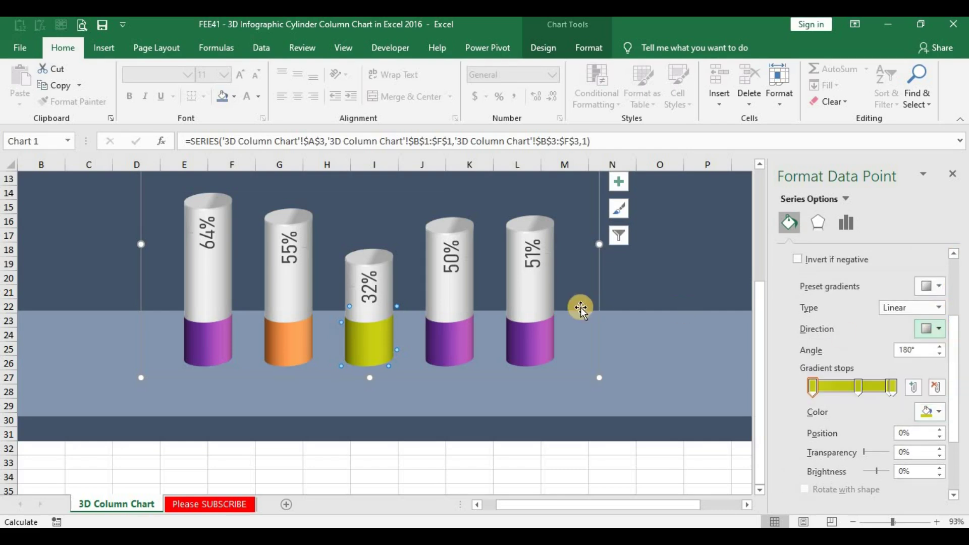
click(456, 353)
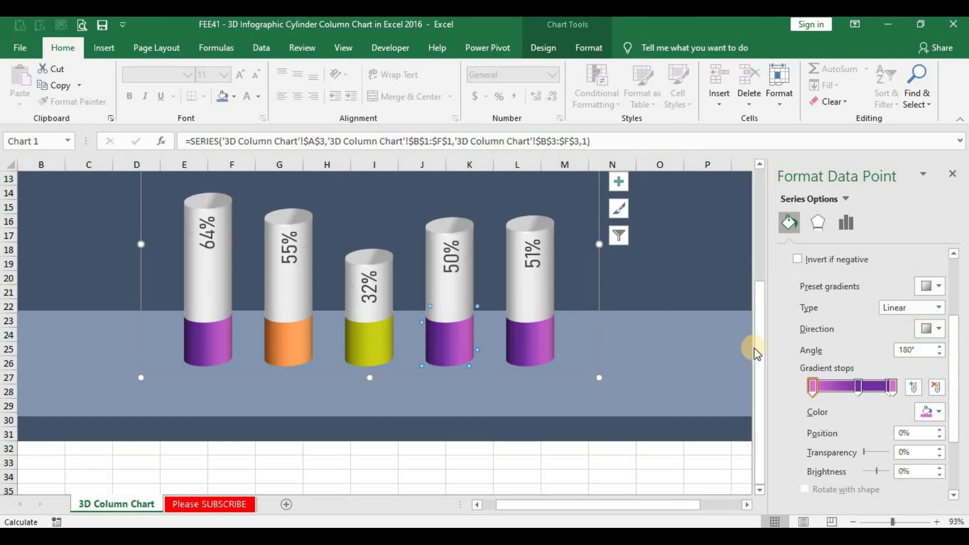
drag(953, 345, 953, 382)
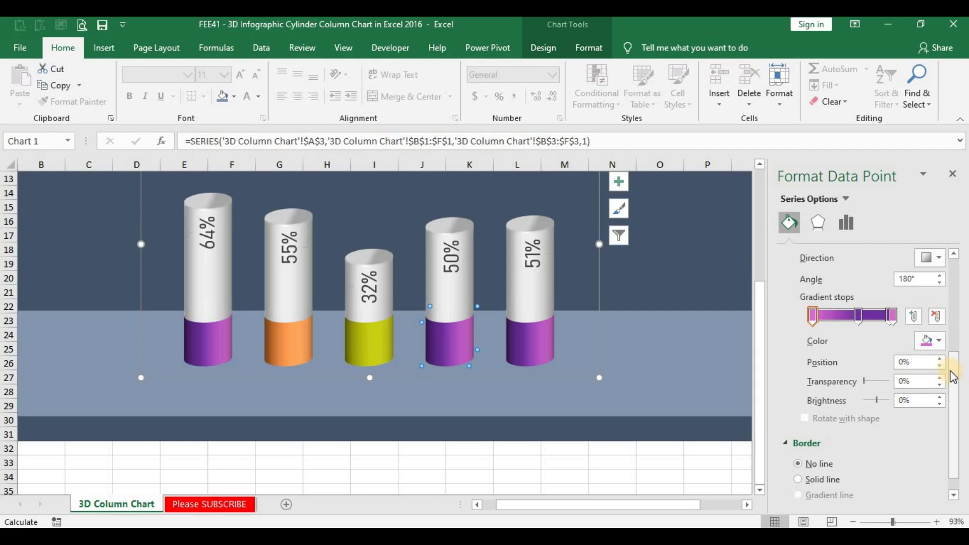
click(928, 341)
click(945, 482)
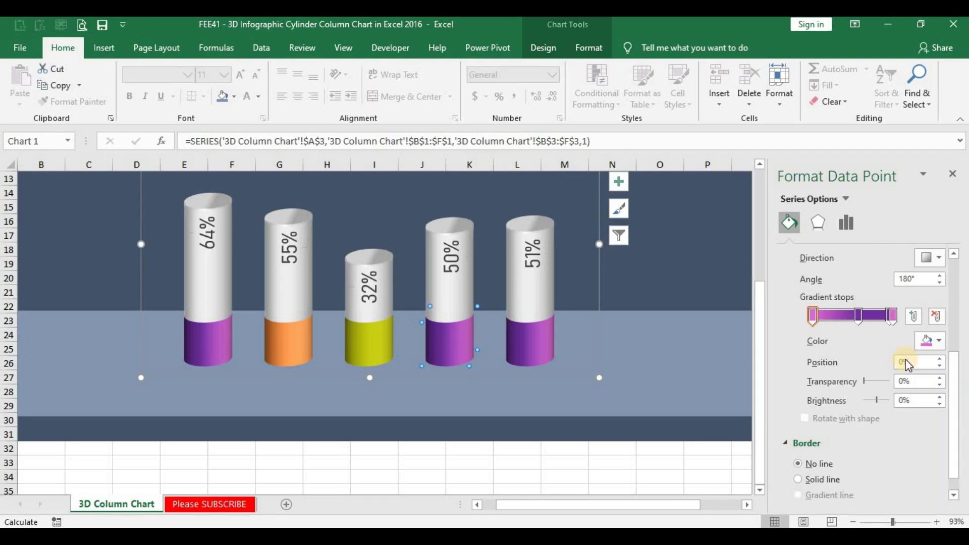
click(892, 318)
click(931, 342)
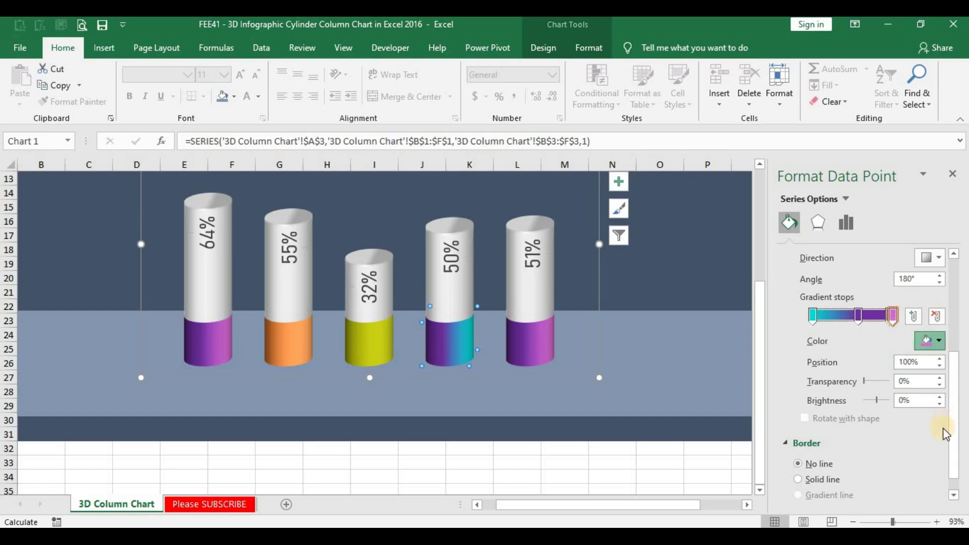
click(851, 480)
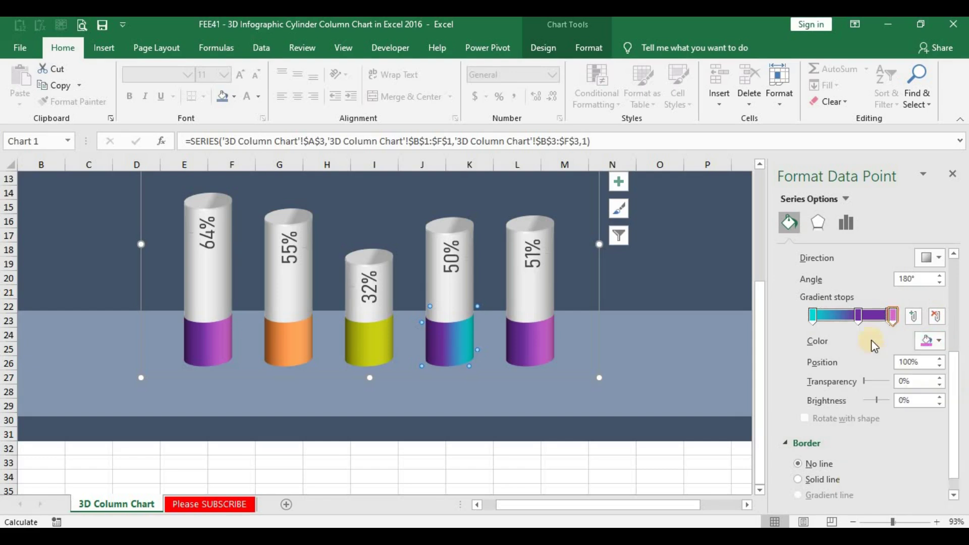
click(859, 317)
click(932, 341)
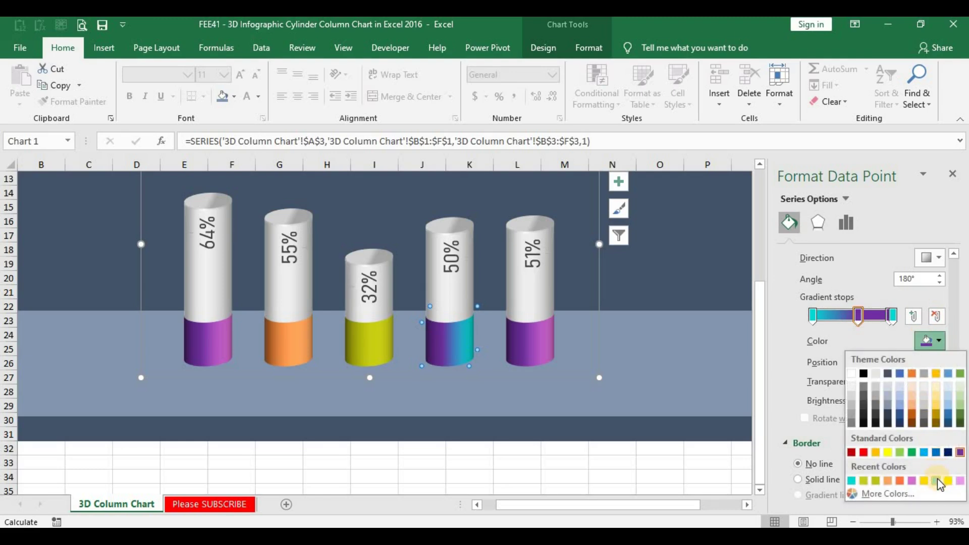
click(851, 480)
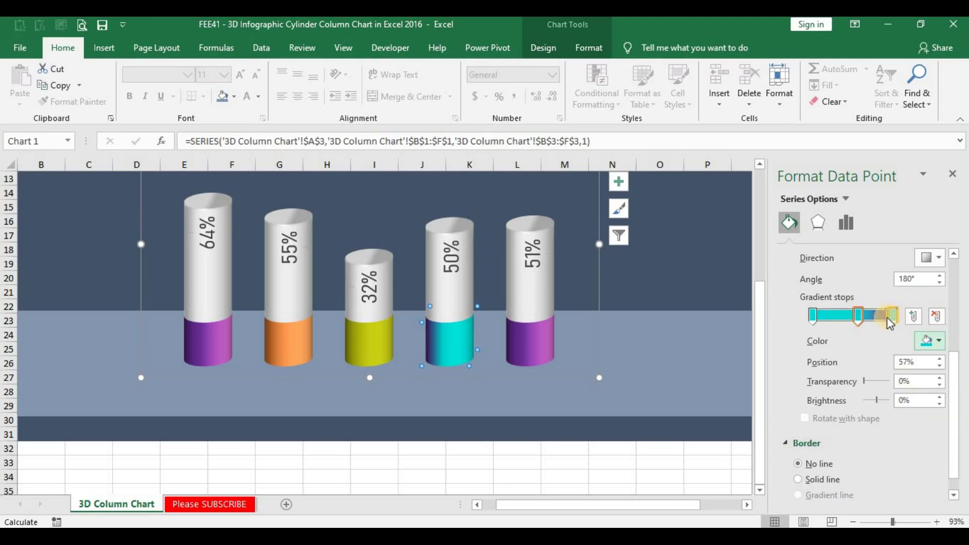
click(890, 317)
click(931, 341)
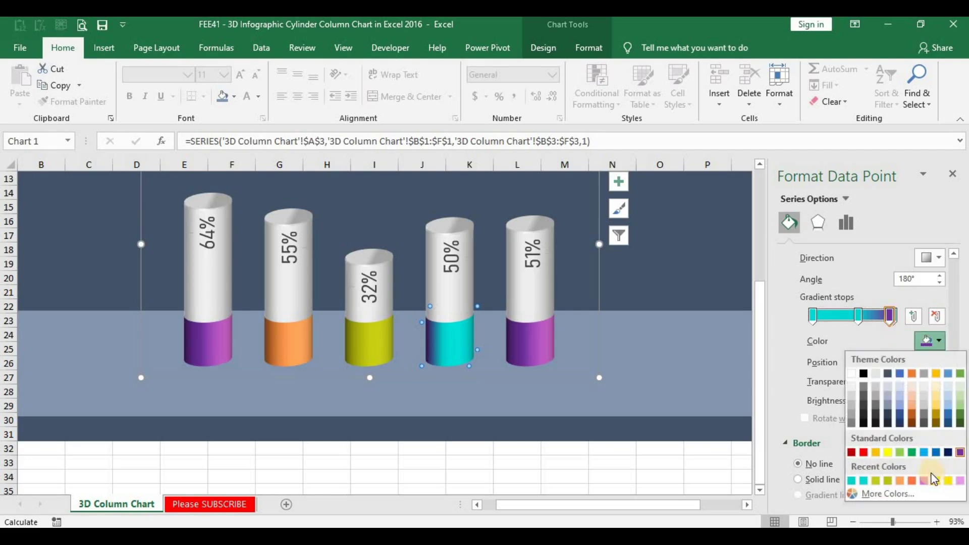
click(852, 480)
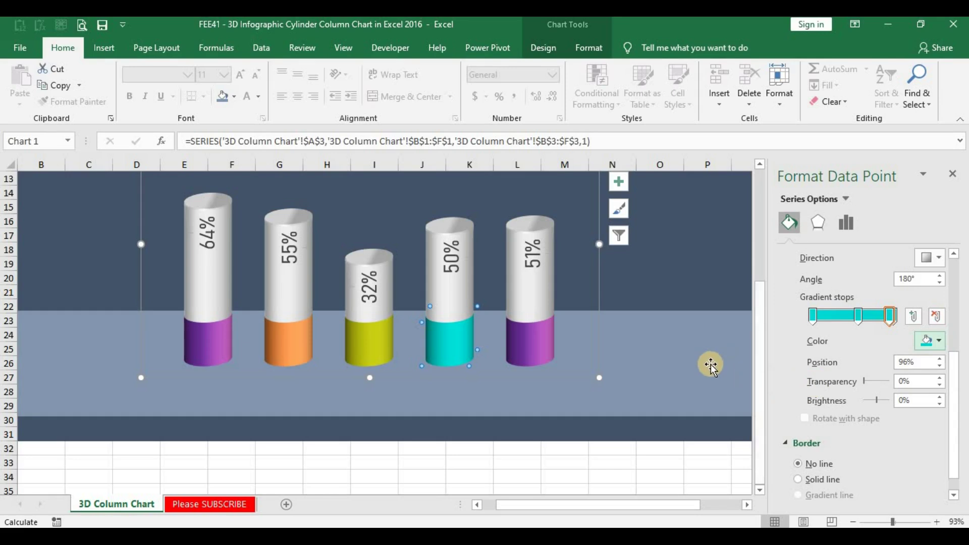
click(541, 335)
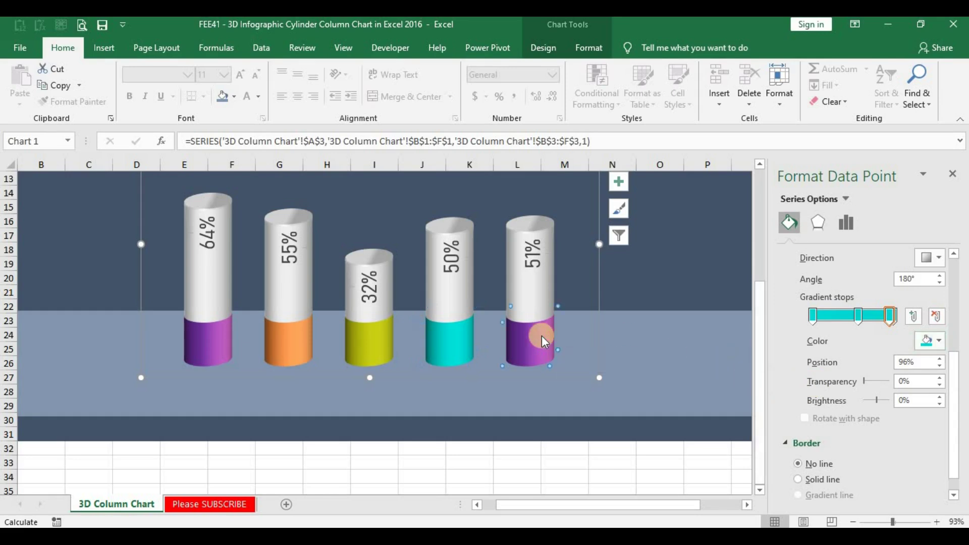
click(857, 315)
click(931, 341)
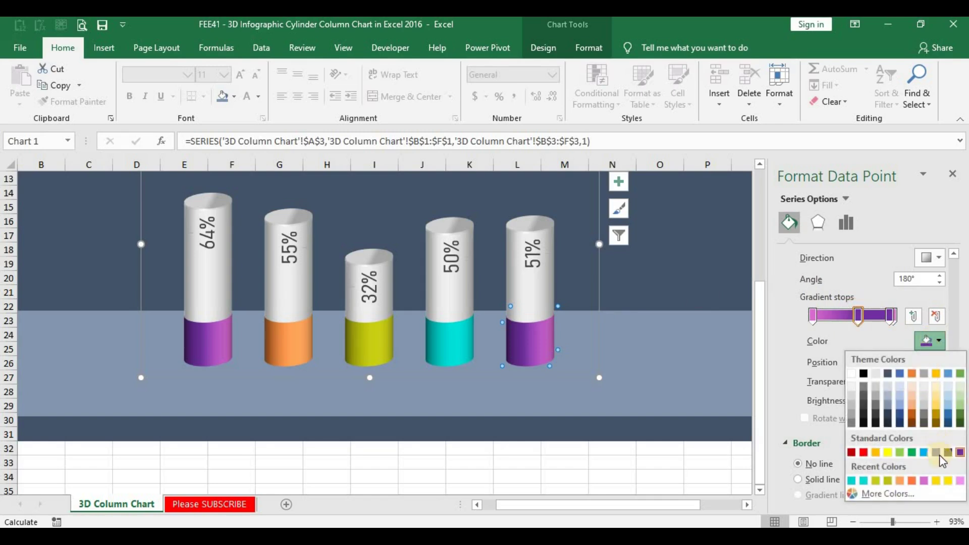
click(936, 481)
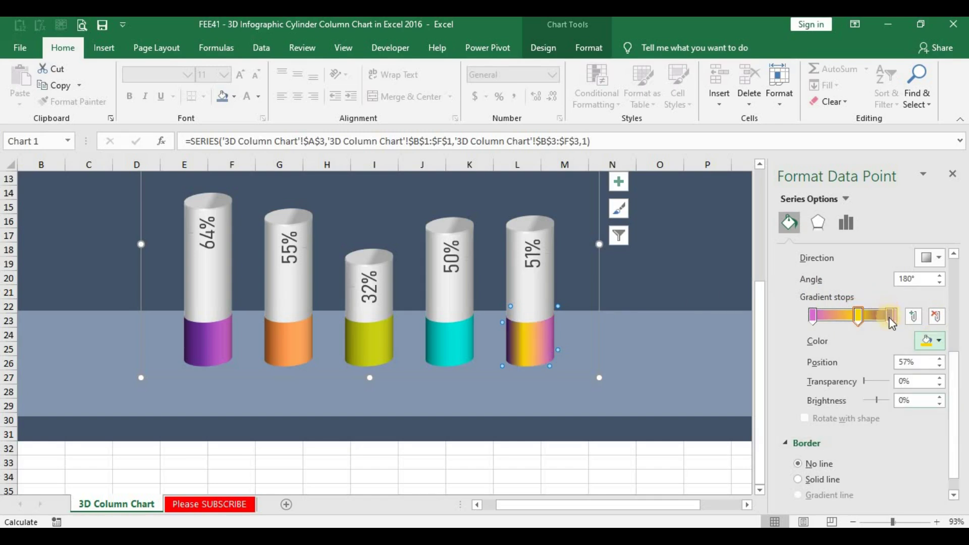
click(890, 315)
click(931, 341)
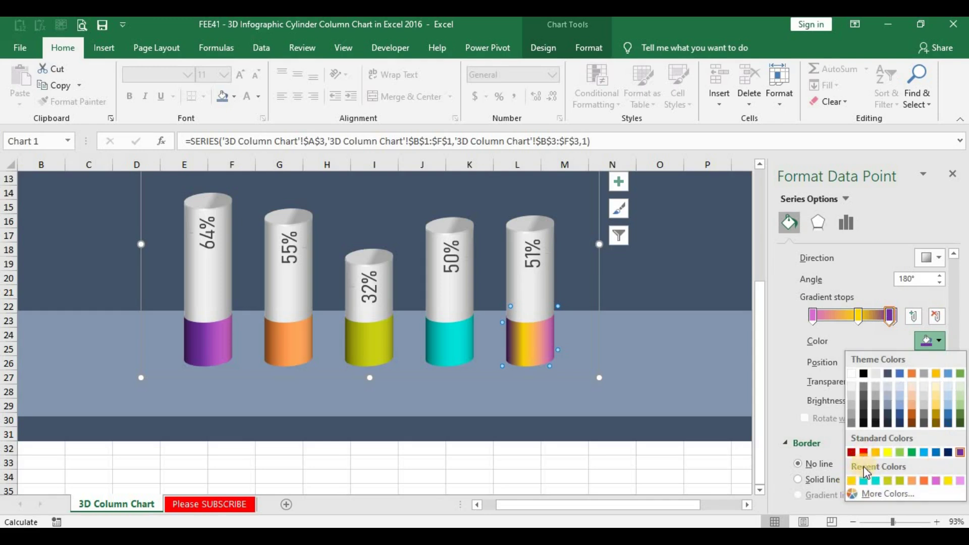
click(854, 481)
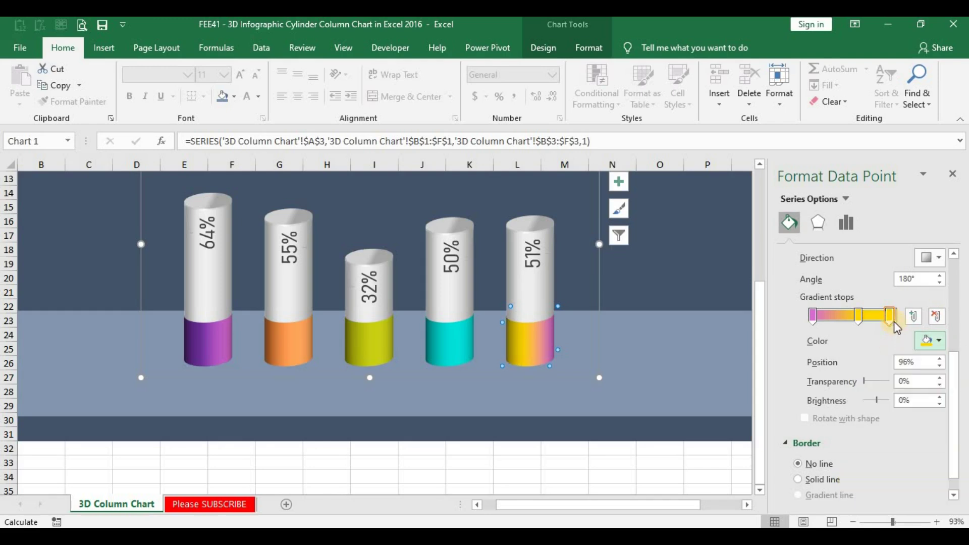
click(893, 317)
click(931, 341)
click(945, 480)
click(922, 341)
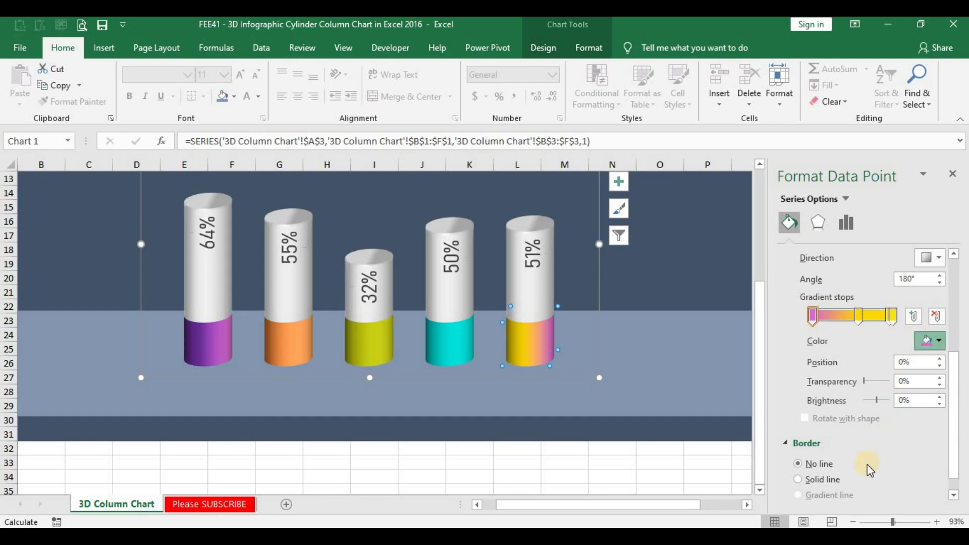
click(852, 480)
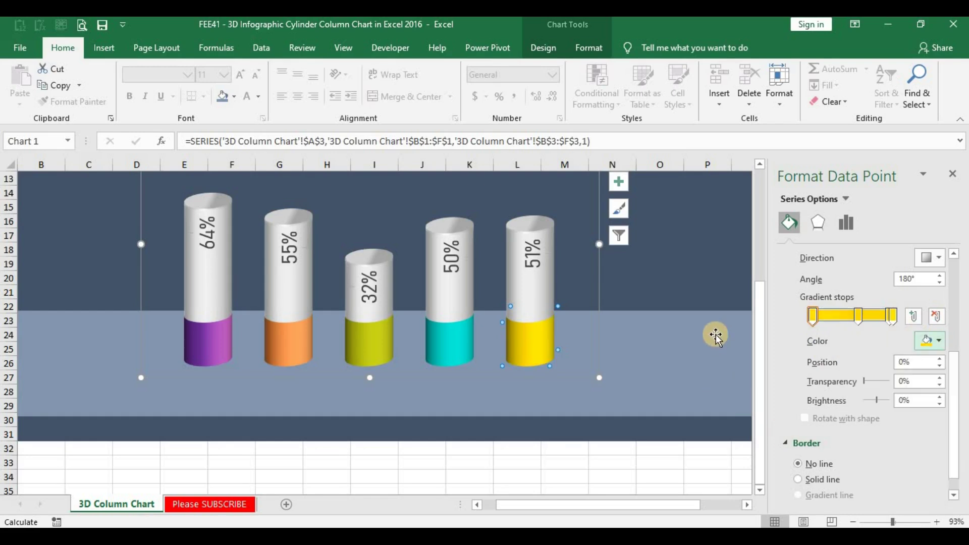
click(585, 448)
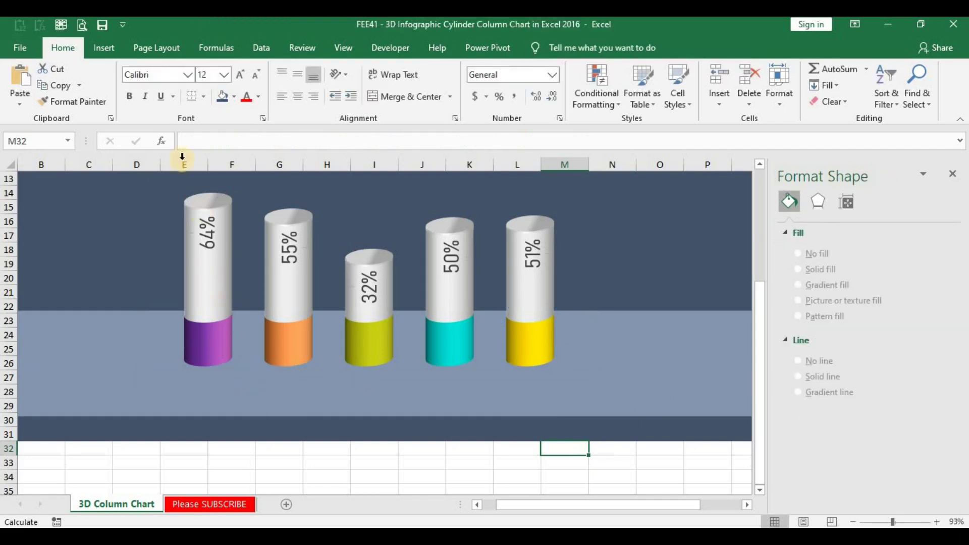
click(105, 51)
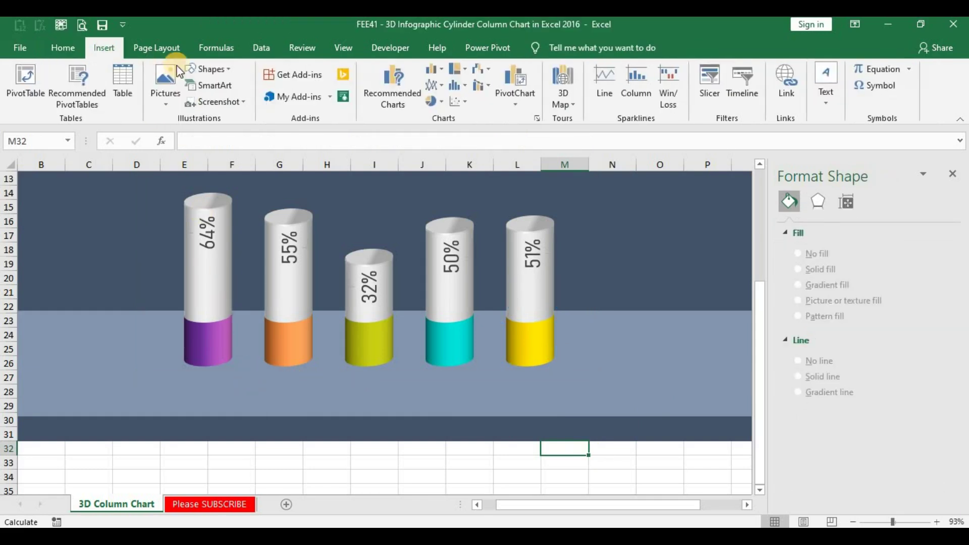
click(202, 69)
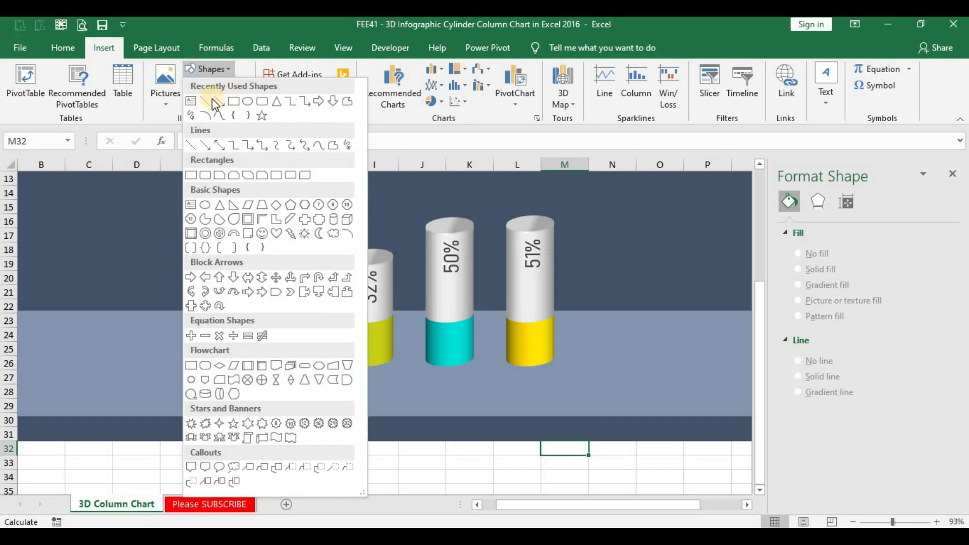
click(191, 101)
drag(86, 338, 117, 389)
text(JANUARY)
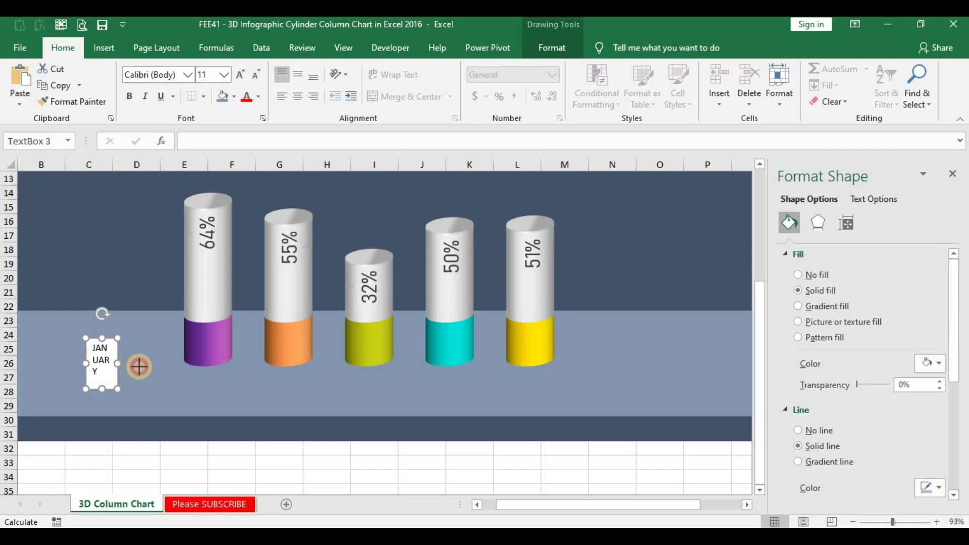
mouse_move(118, 364)
mouse_down()
mouse_move(143, 367)
mouse_move(115, 360)
mouse_up()
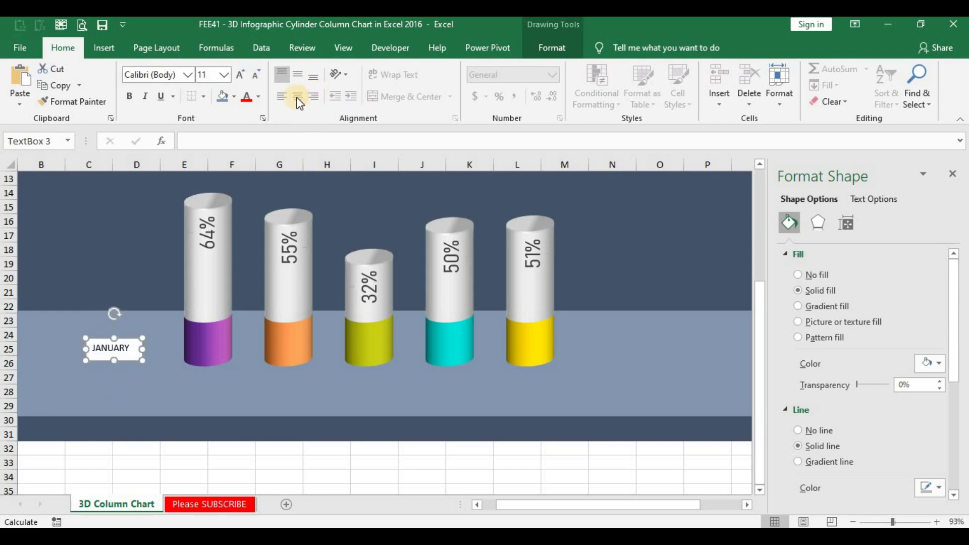
click(188, 75)
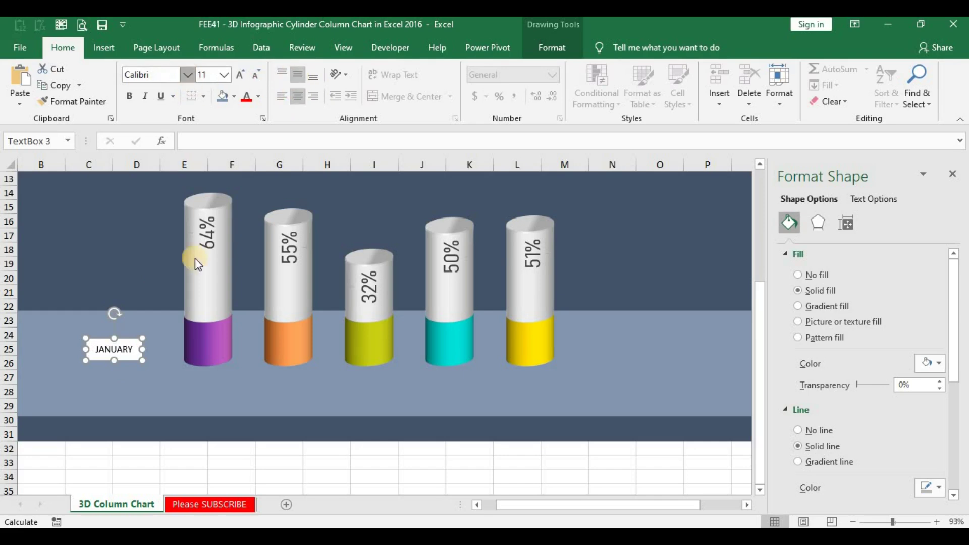
click(233, 449)
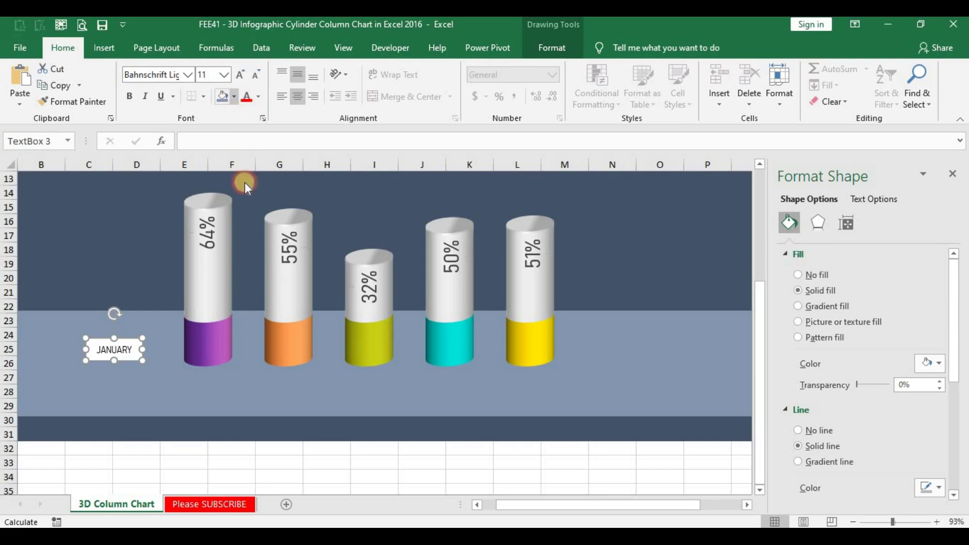
click(235, 96)
click(258, 266)
click(535, 56)
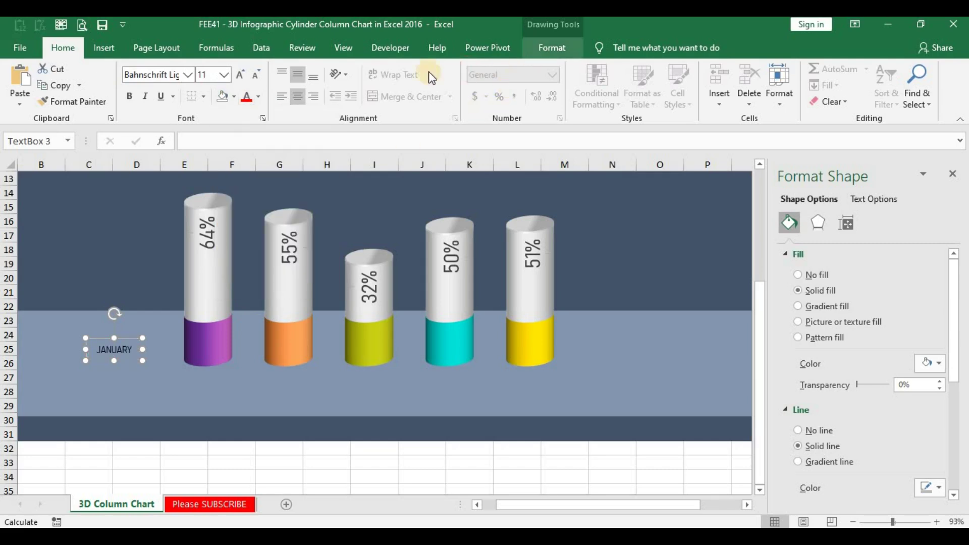
click(359, 70)
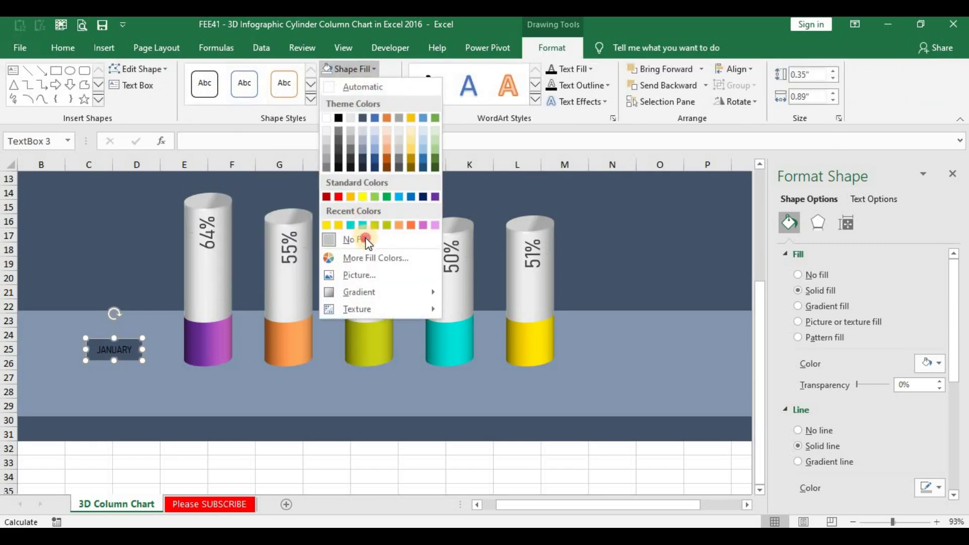
click(366, 237)
click(359, 85)
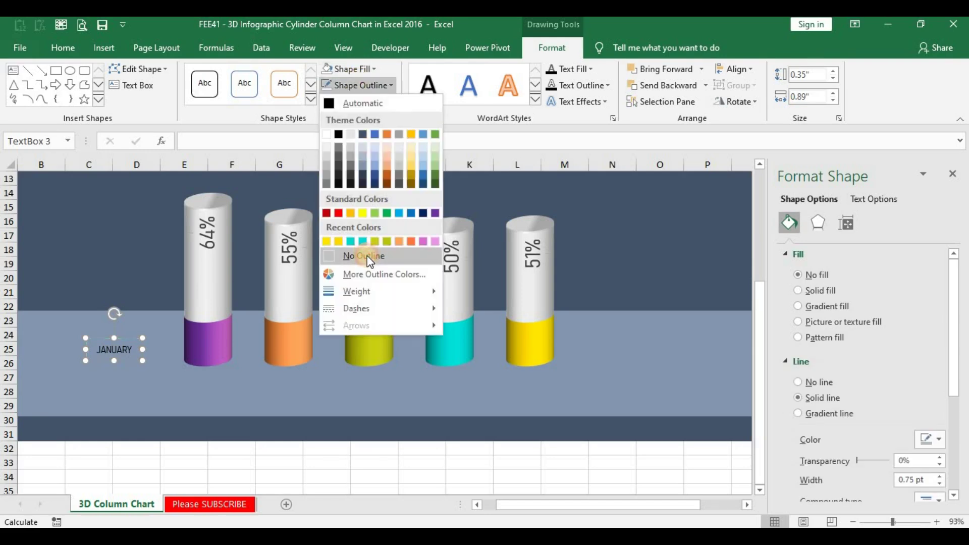
click(368, 255)
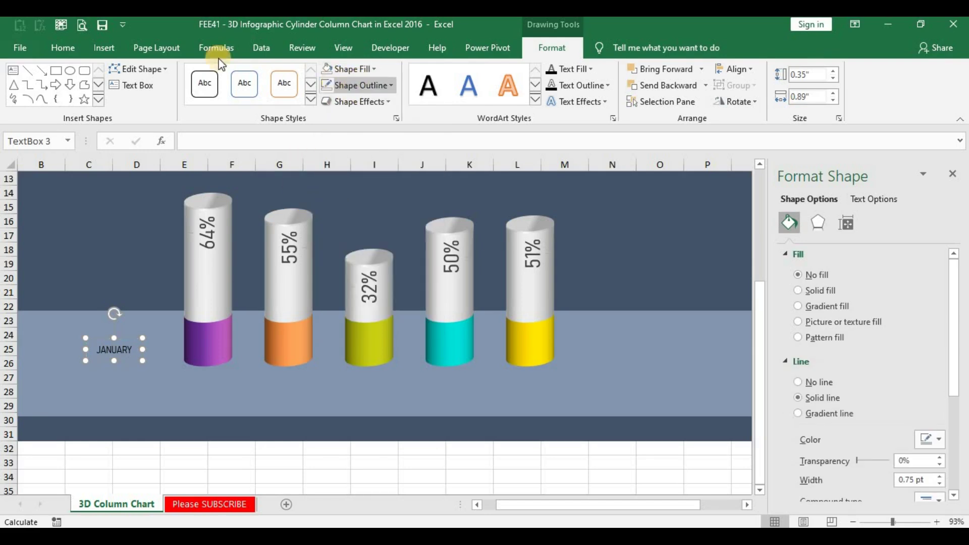
click(62, 48)
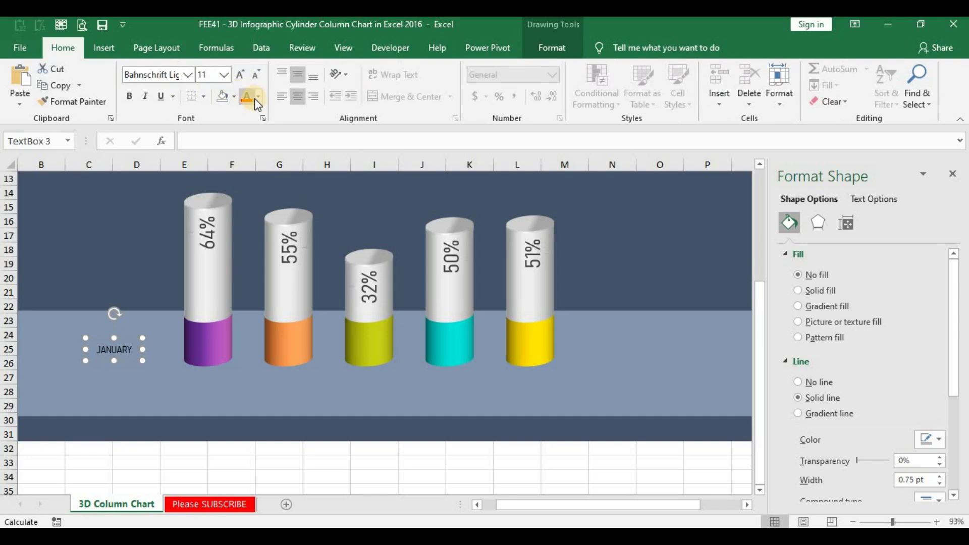
click(258, 97)
click(249, 147)
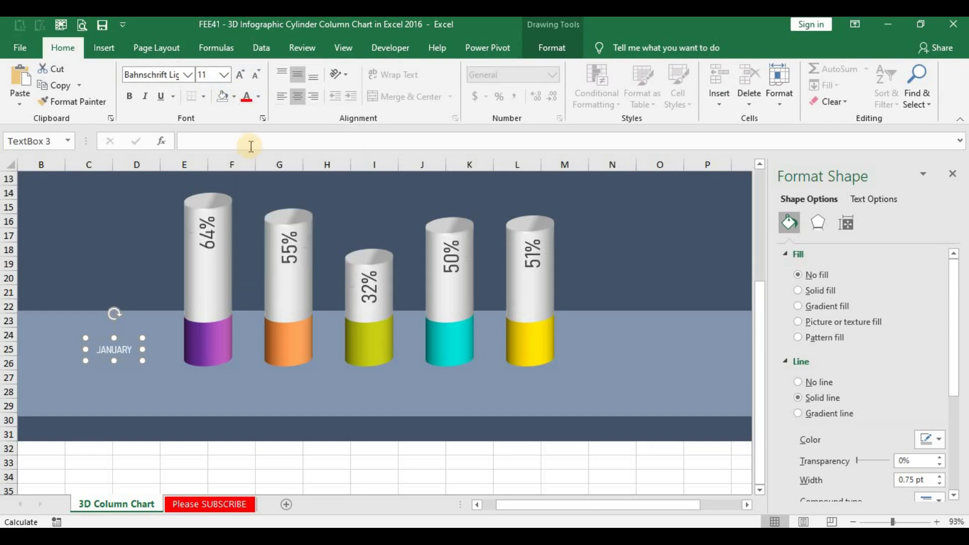
click(817, 223)
click(815, 387)
text(45)
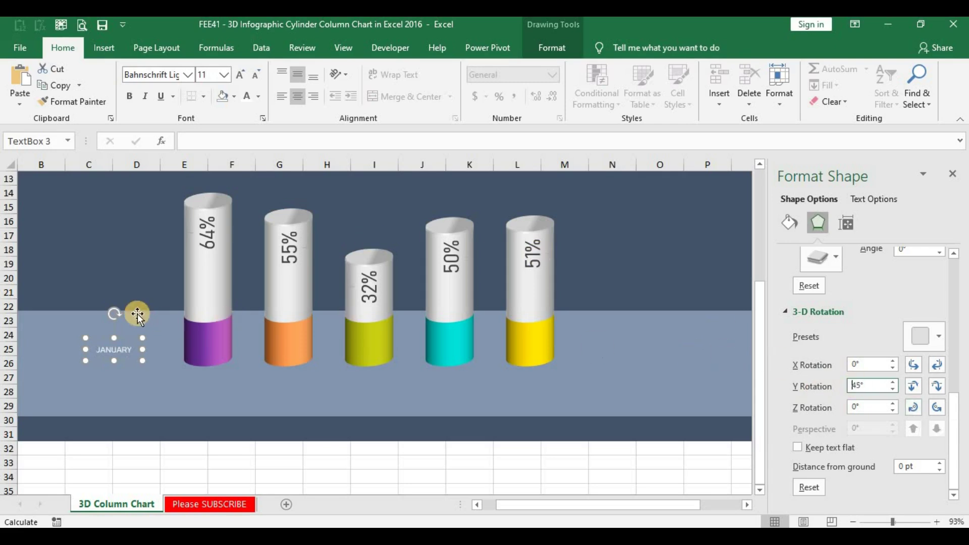
drag(114, 310, 98, 350)
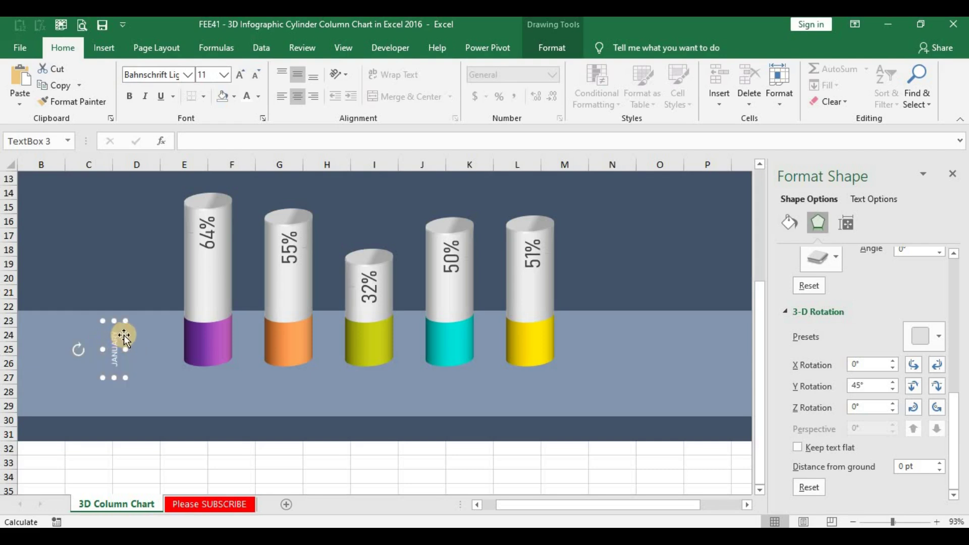
drag(191, 328, 200, 330)
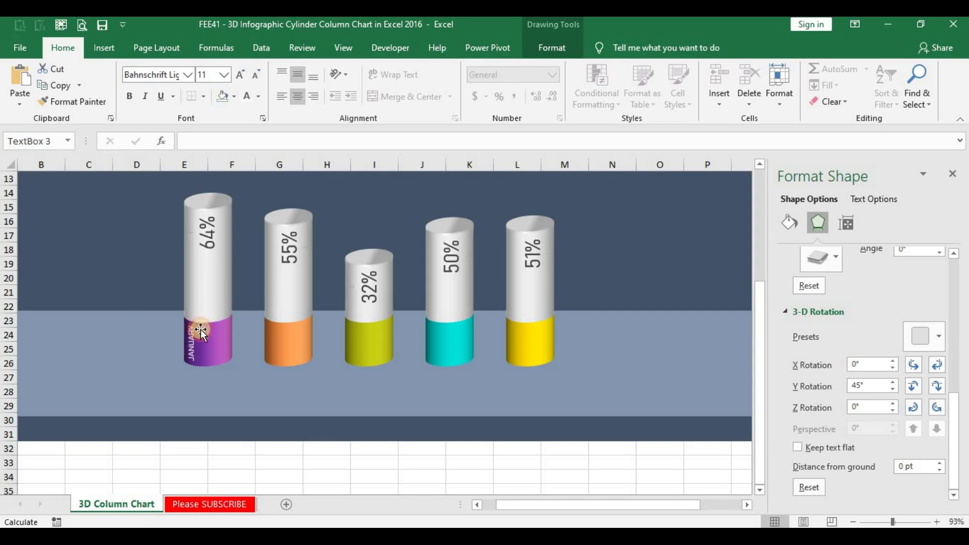
drag(200, 330, 288, 324)
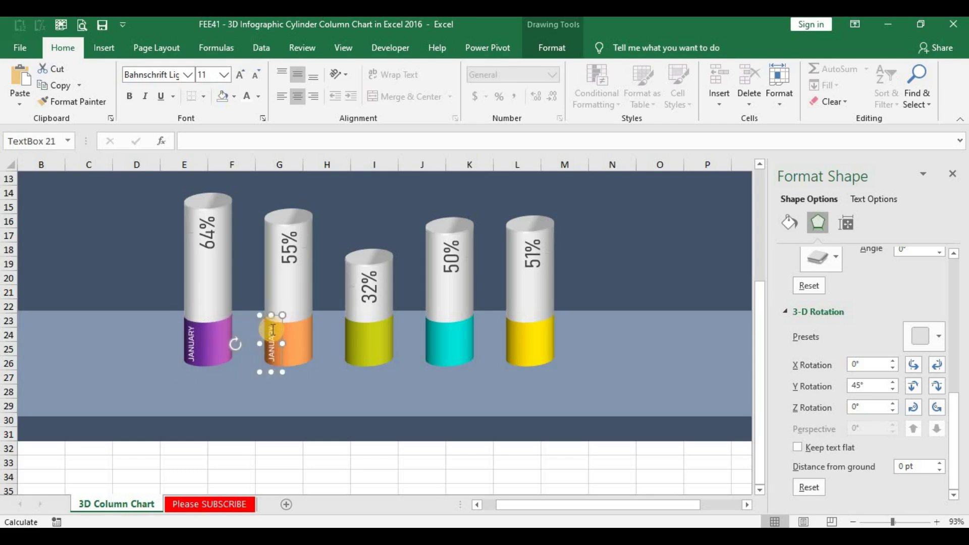
key(ctrl+a)
text(FEB)
text(RU)
text(ARY)
drag(299, 335, 361, 331)
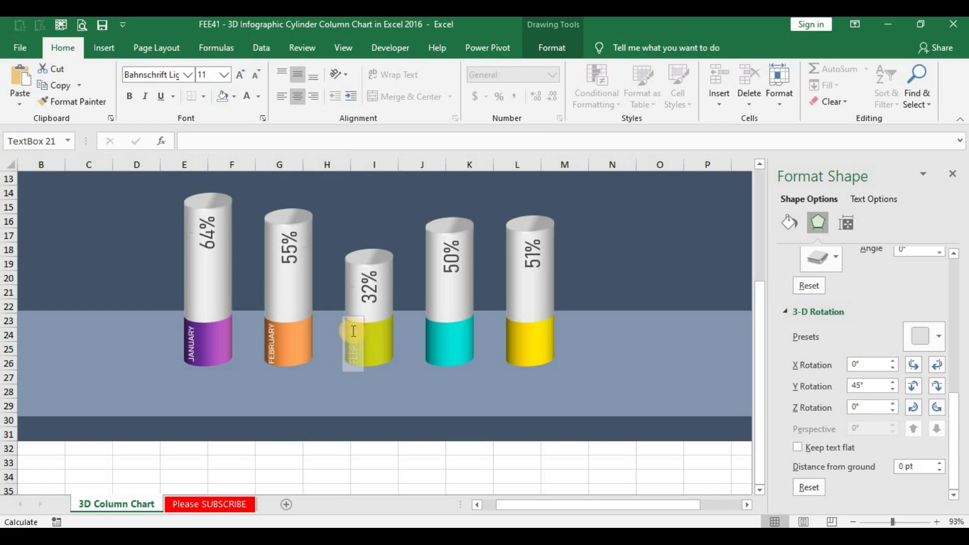
drag(362, 334, 361, 332)
text(M)
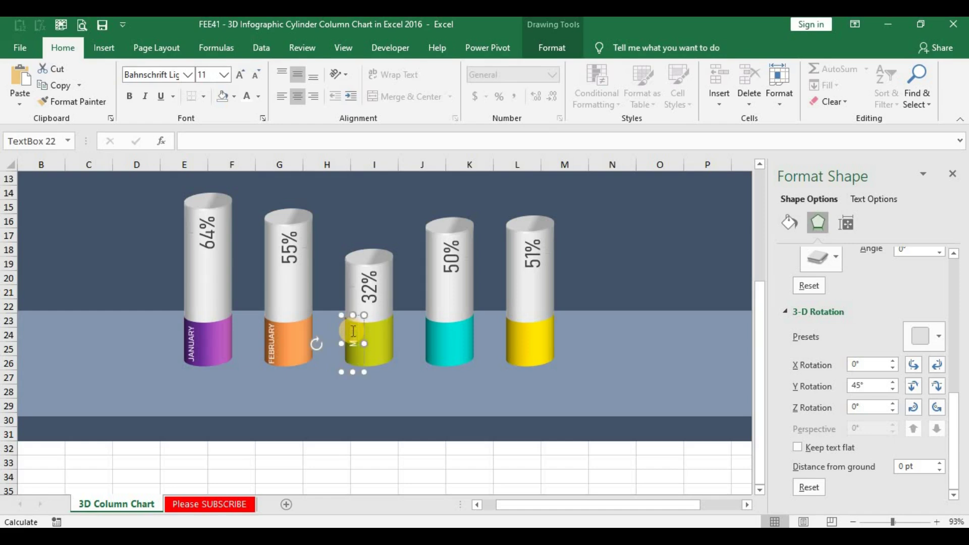
text(ARCH)
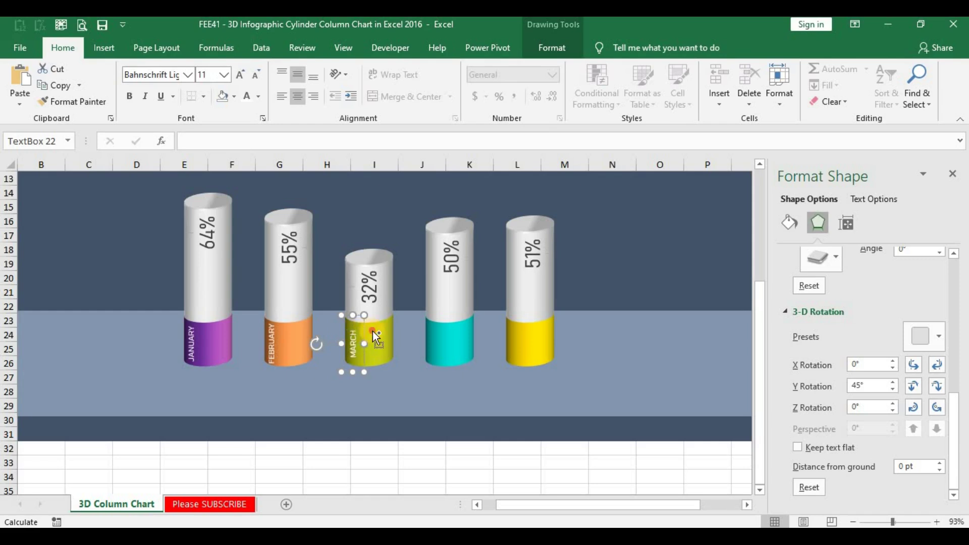
drag(365, 331, 446, 323)
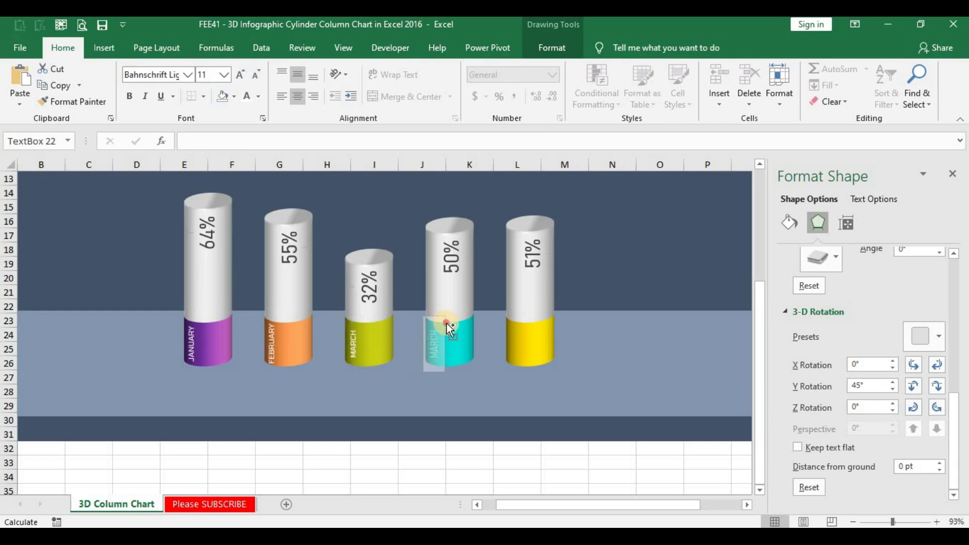
drag(446, 323, 446, 323)
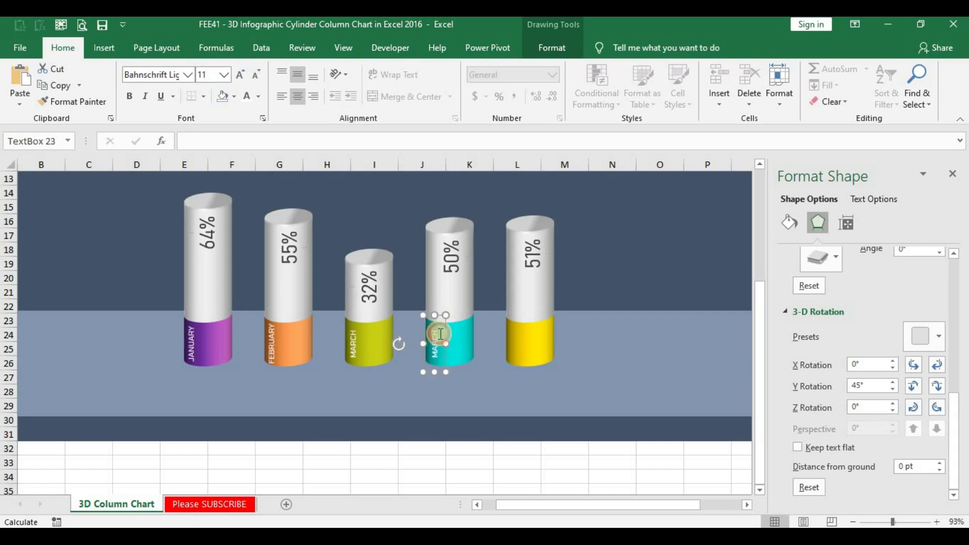
double_click(439, 335)
text(APRIL)
drag(452, 335, 524, 336)
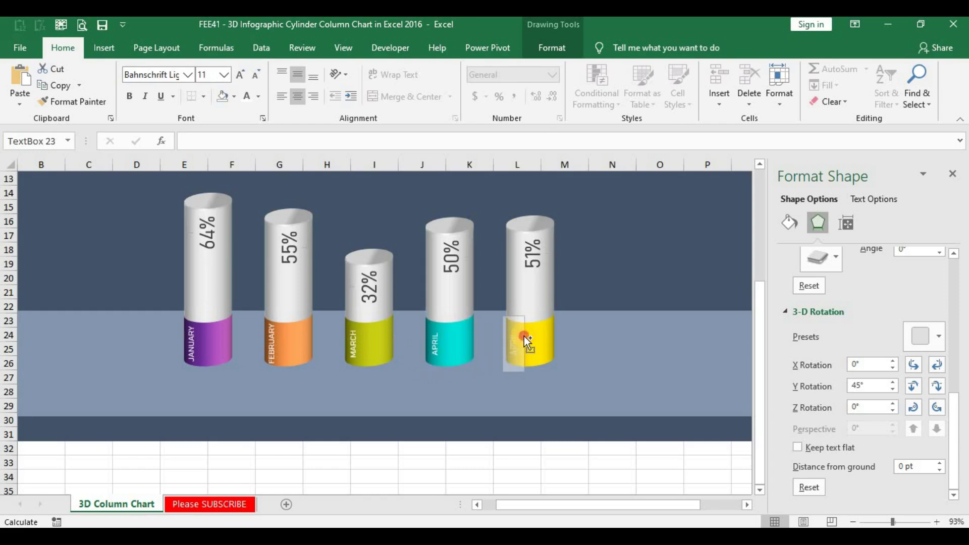
drag(525, 335, 525, 335)
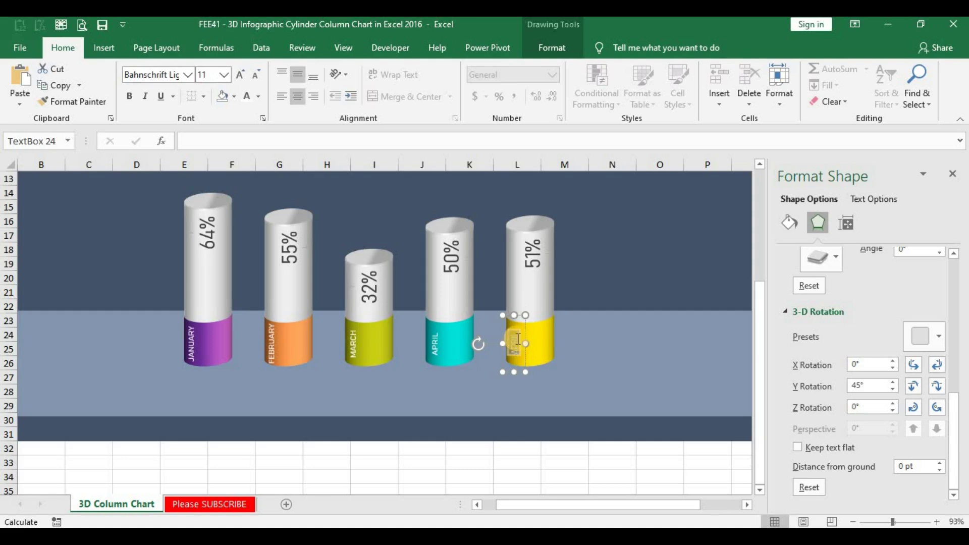
double_click(517, 338)
text(MAY)
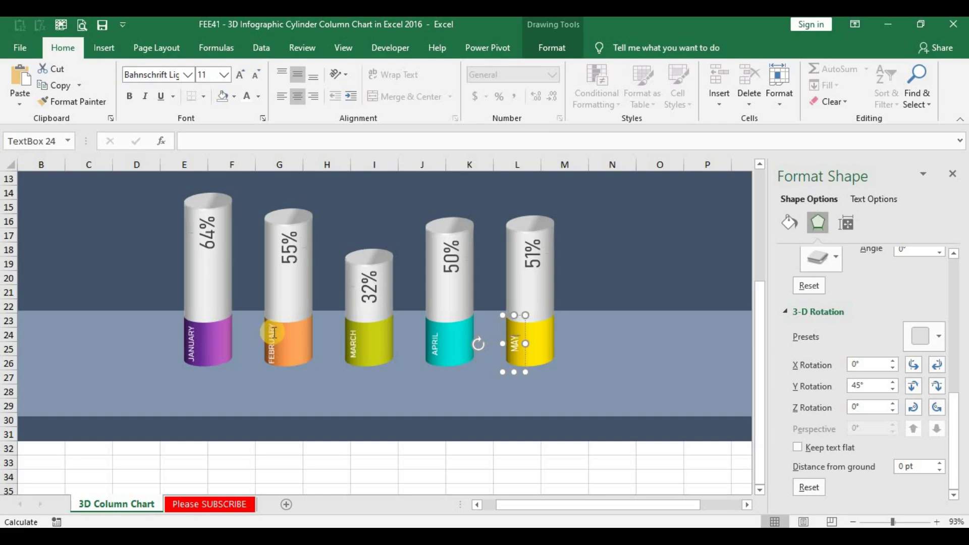
click(318, 438)
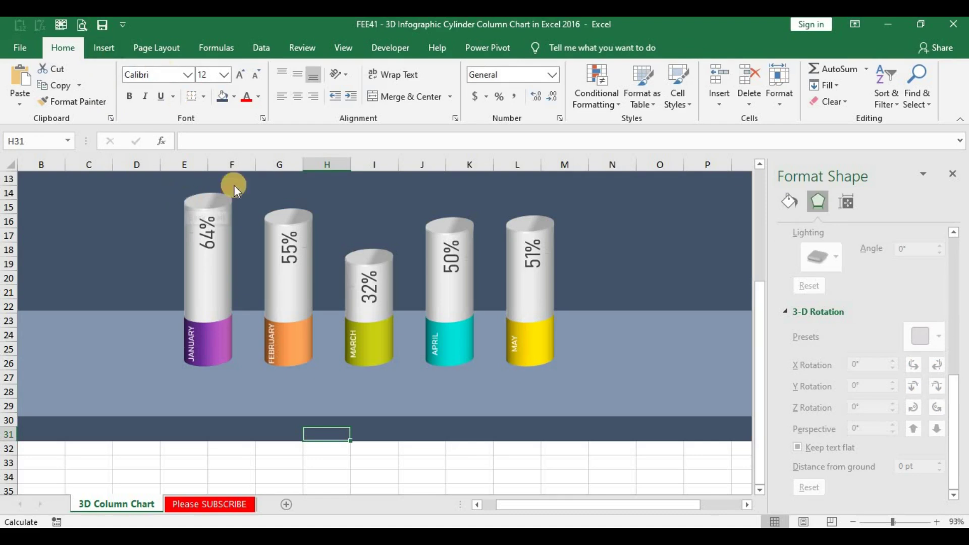
click(196, 206)
click(197, 203)
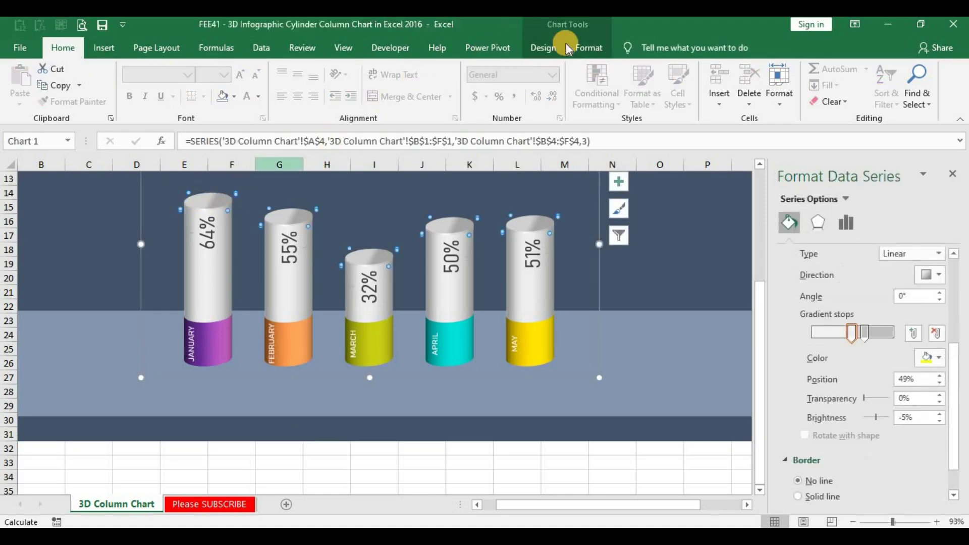
click(577, 50)
click(403, 101)
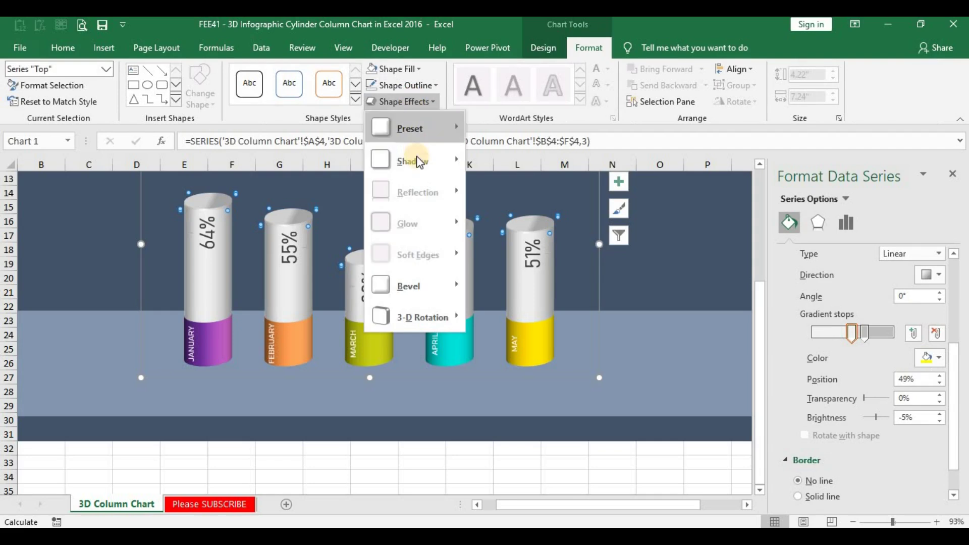
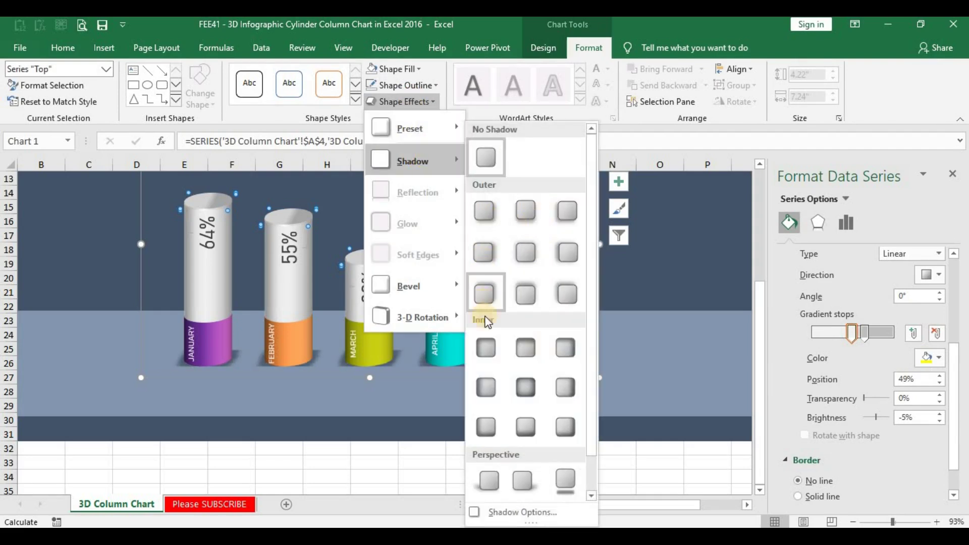
Step: Give the grey cylinder tops a Perspective: Upper Left shadow
click(482, 479)
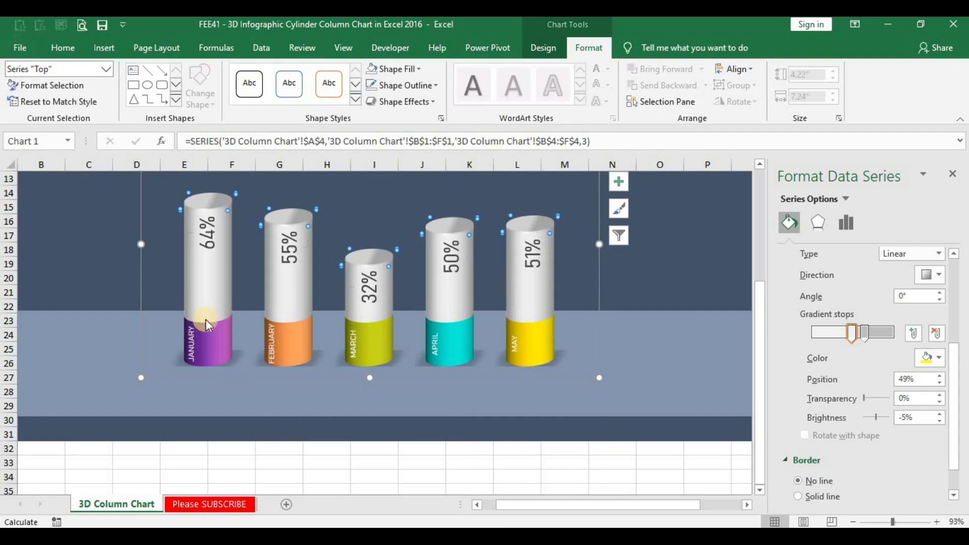
click(103, 47)
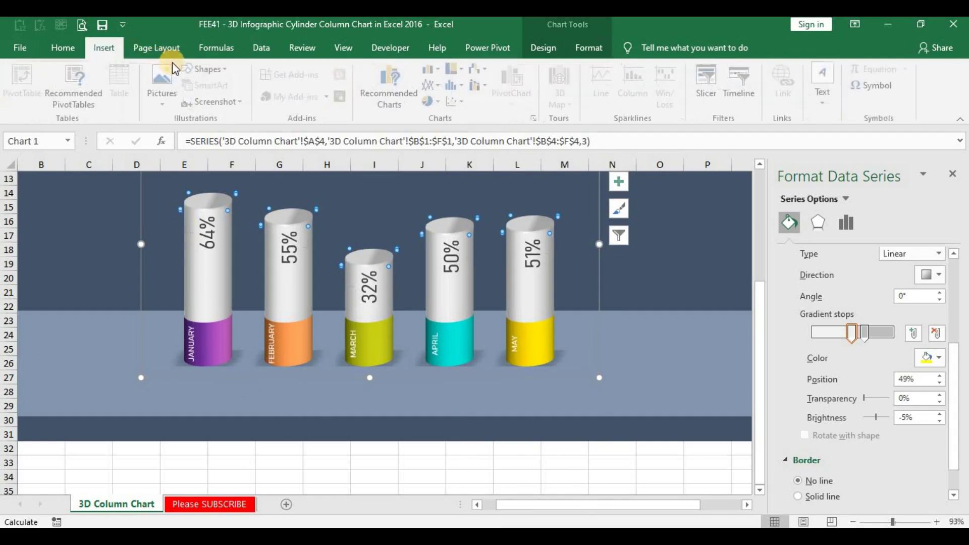
Step: Draw a small oval and centre it on the purple January base
click(191, 68)
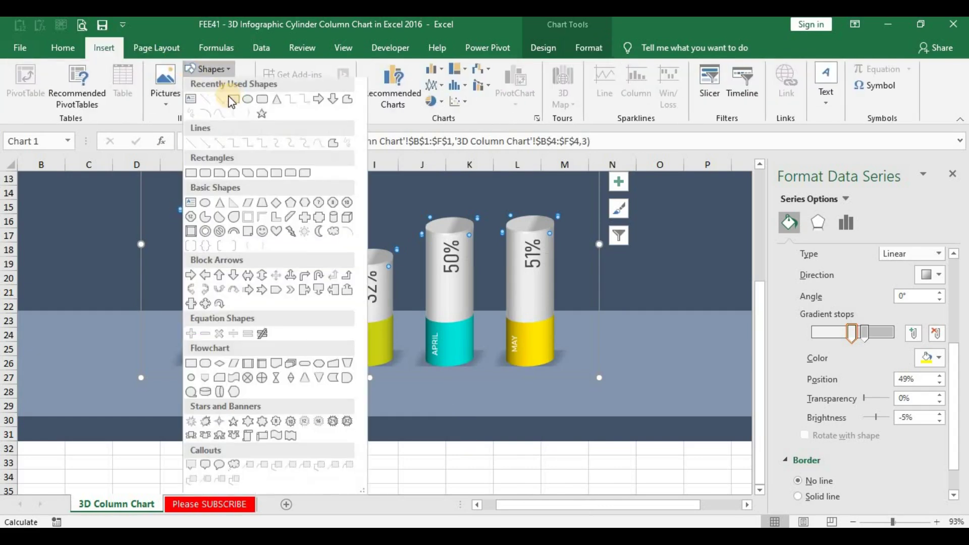
click(224, 138)
drag(82, 348, 110, 375)
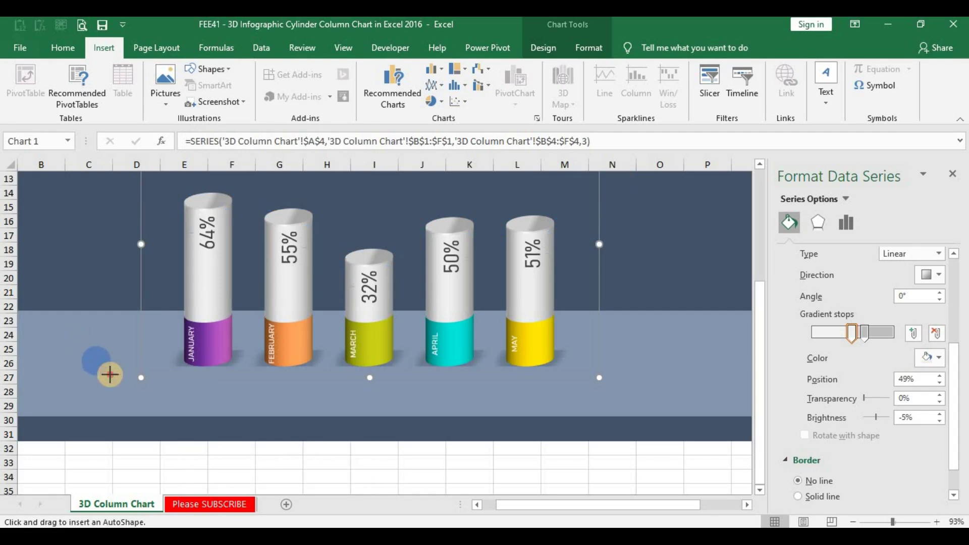
drag(109, 374, 111, 374)
drag(216, 344, 218, 341)
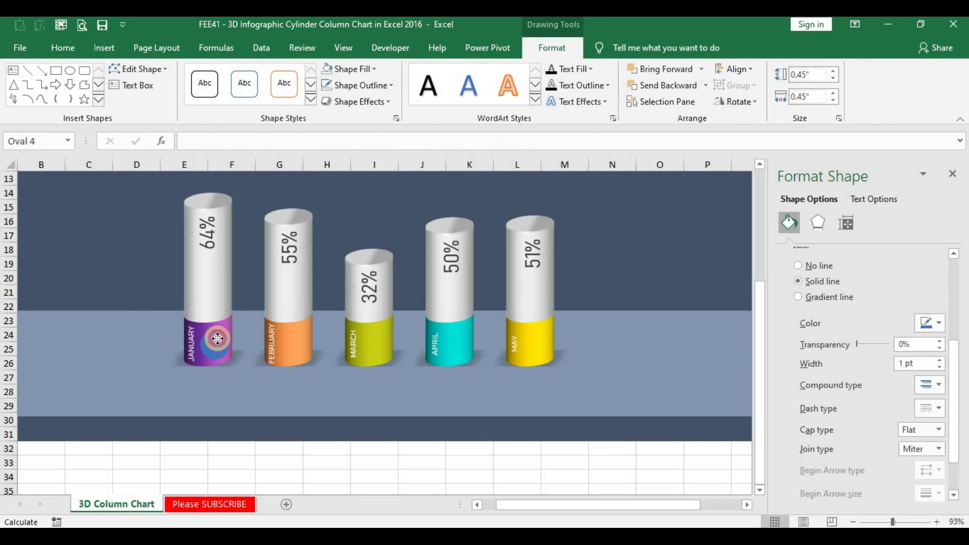
drag(218, 341, 218, 338)
drag(218, 338, 217, 339)
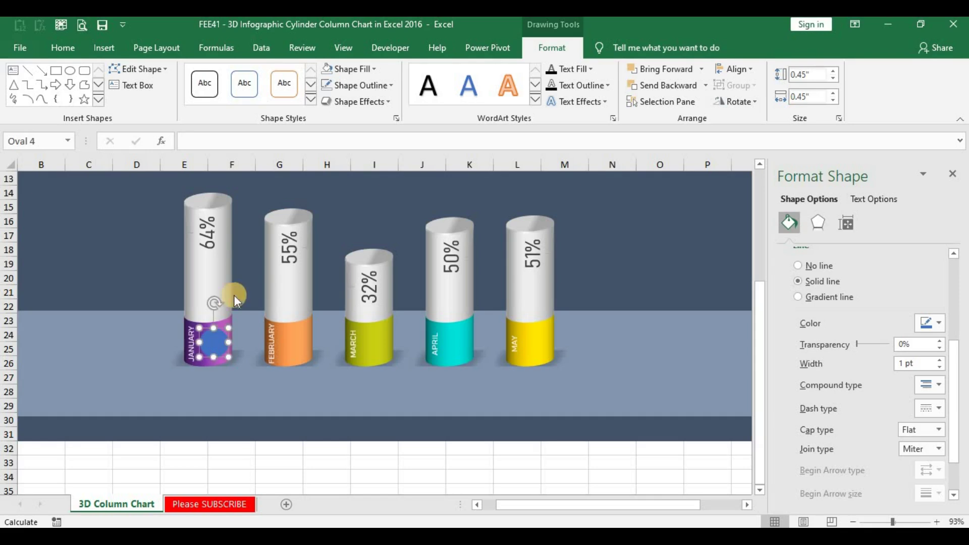
Step: Fill the oval white and choose a pink font colour for its text
click(70, 47)
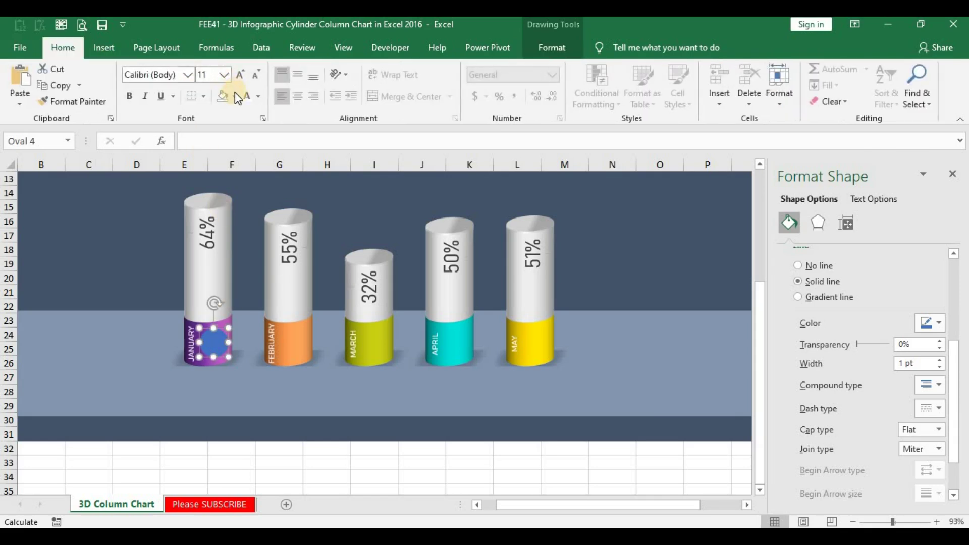
click(234, 96)
click(223, 146)
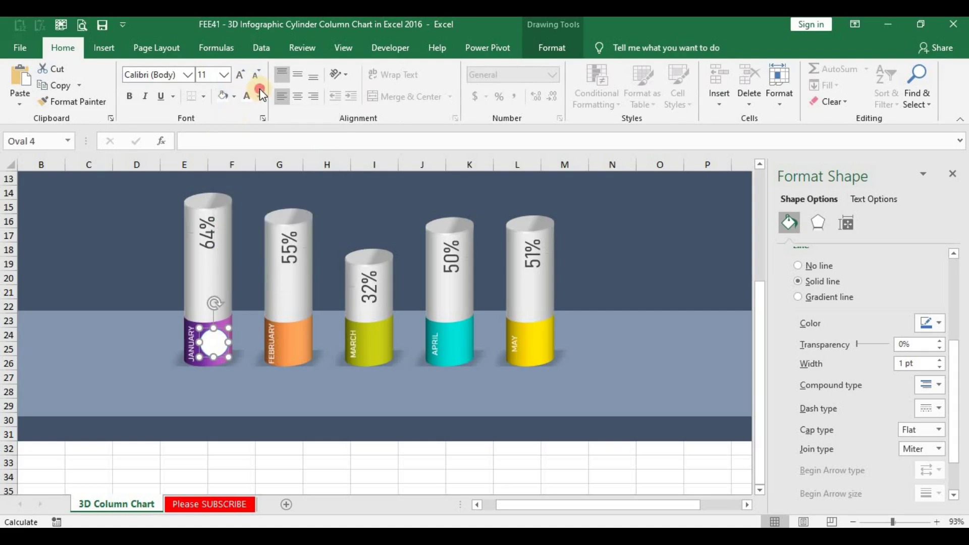
click(258, 96)
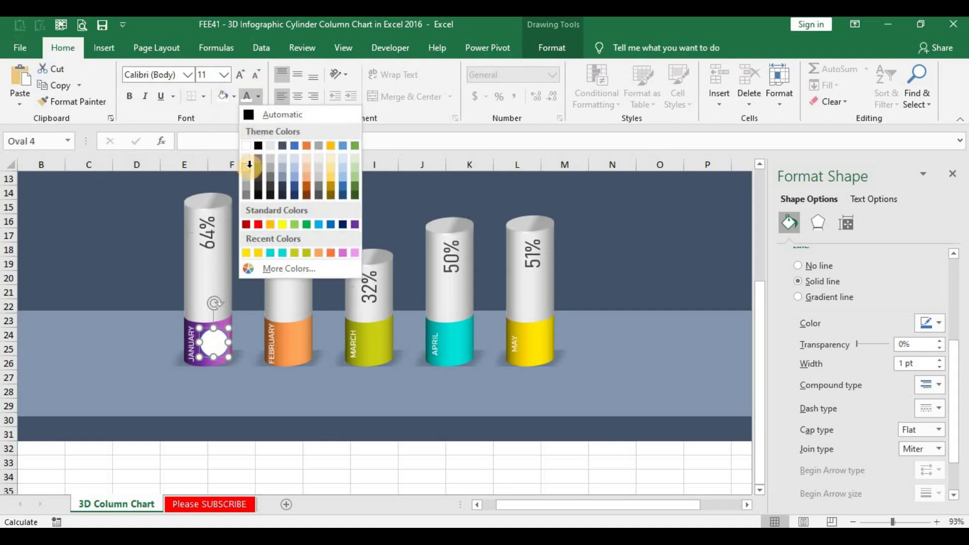
click(249, 168)
click(260, 97)
Step: Apply the pink text colour and give the January circle a white outline
click(343, 253)
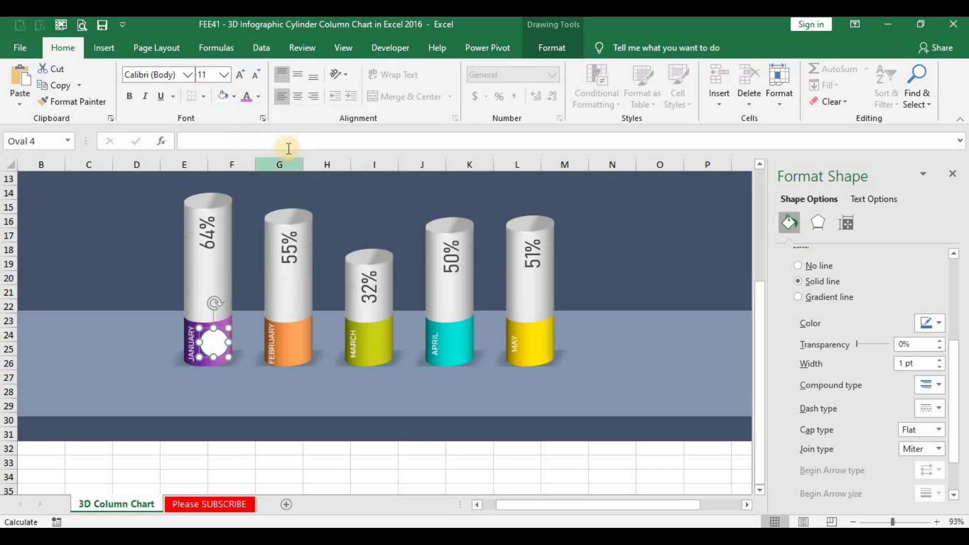
click(552, 47)
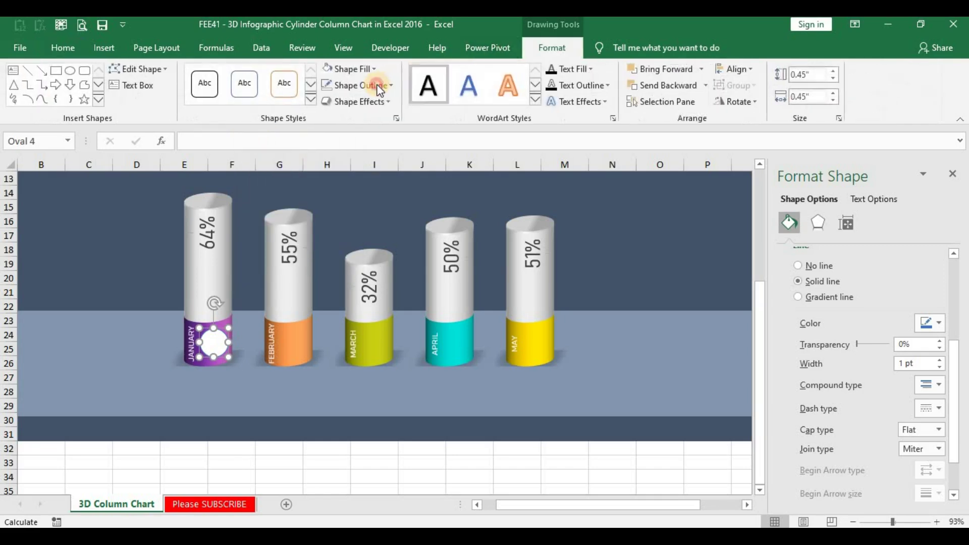
click(358, 85)
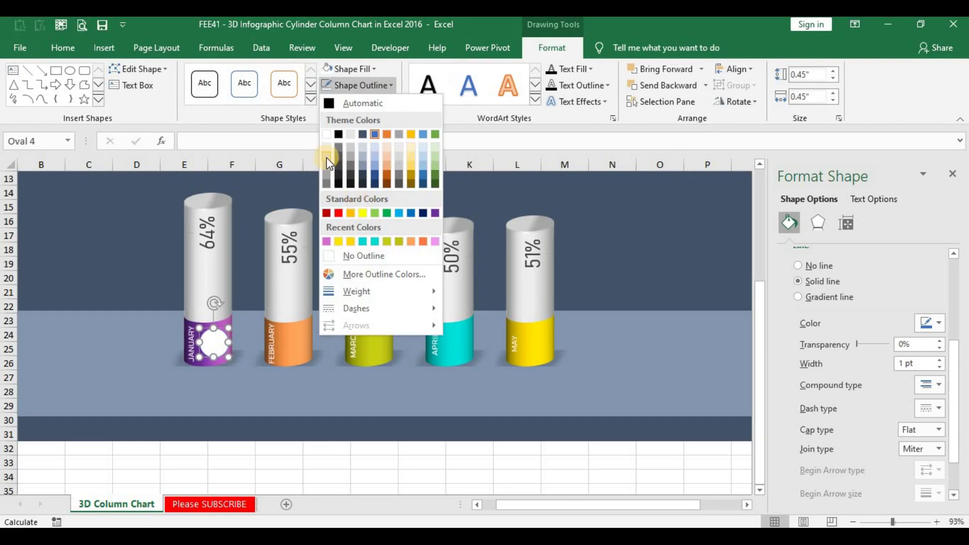
click(326, 135)
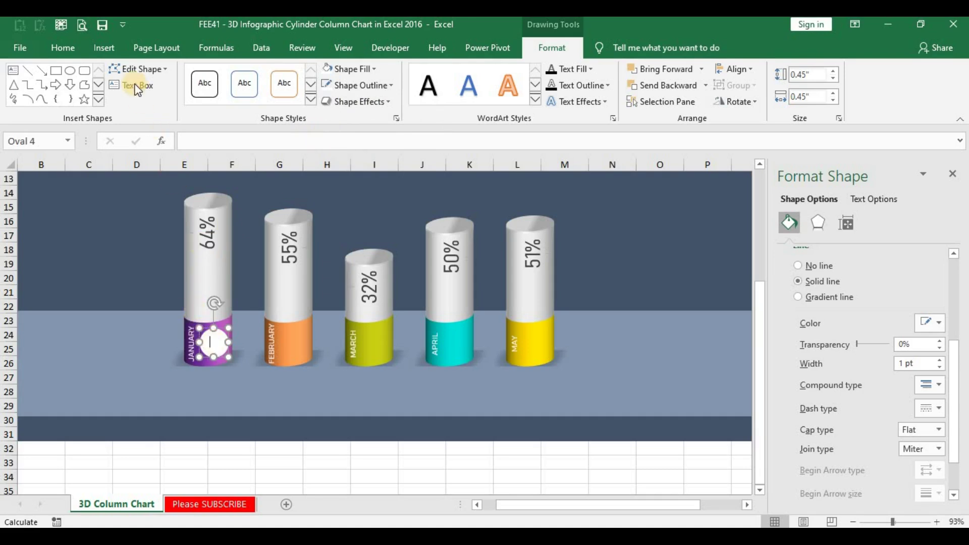
click(104, 47)
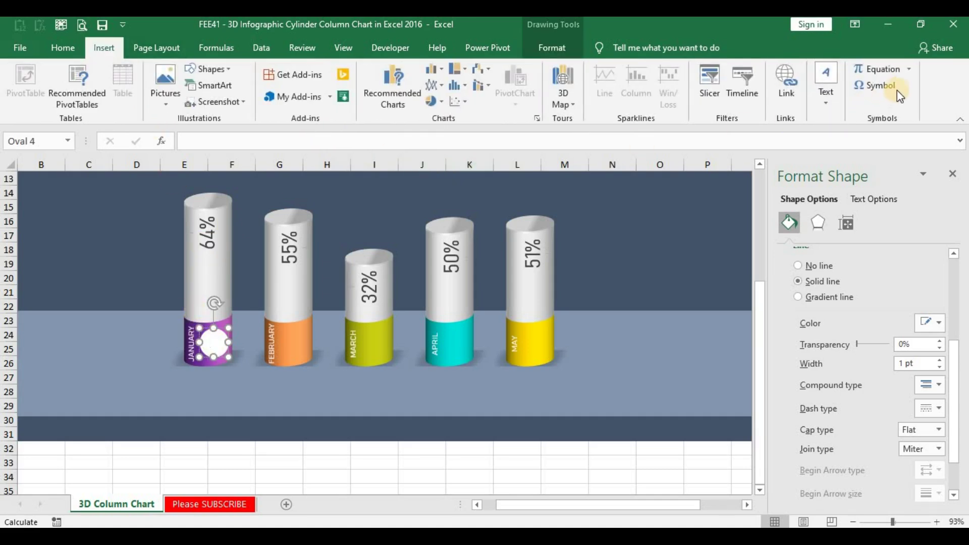
Step: Insert the Webdings info symbol into the January circle and enlarge it to size 24
click(876, 85)
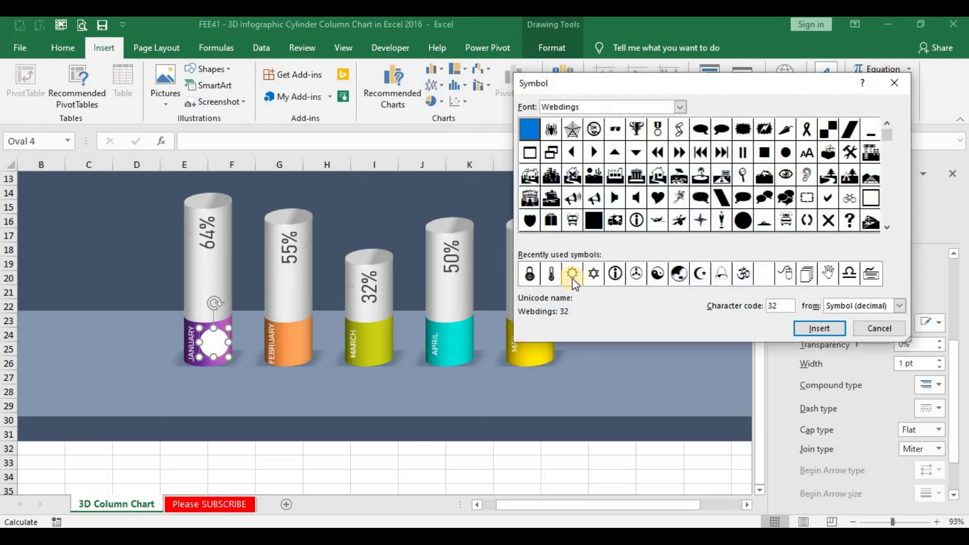
click(615, 273)
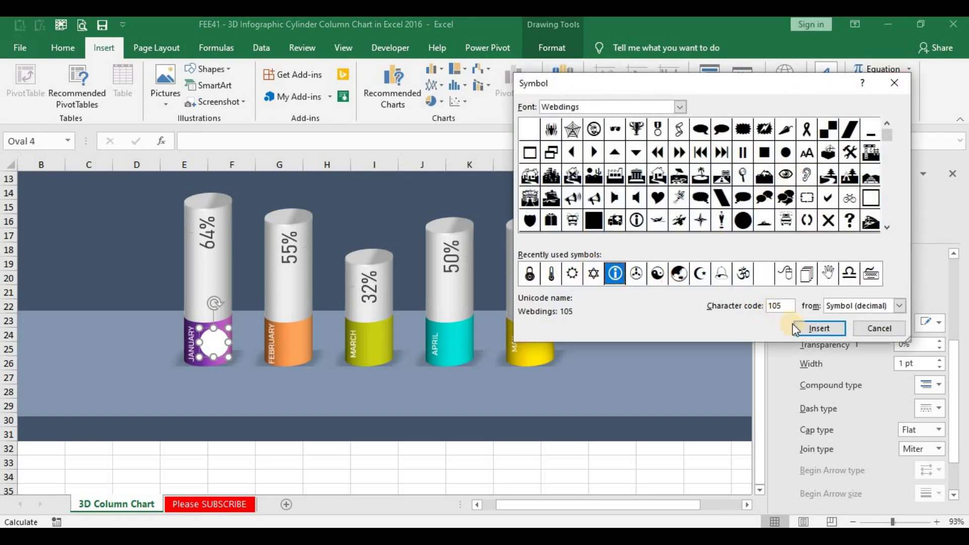
click(874, 329)
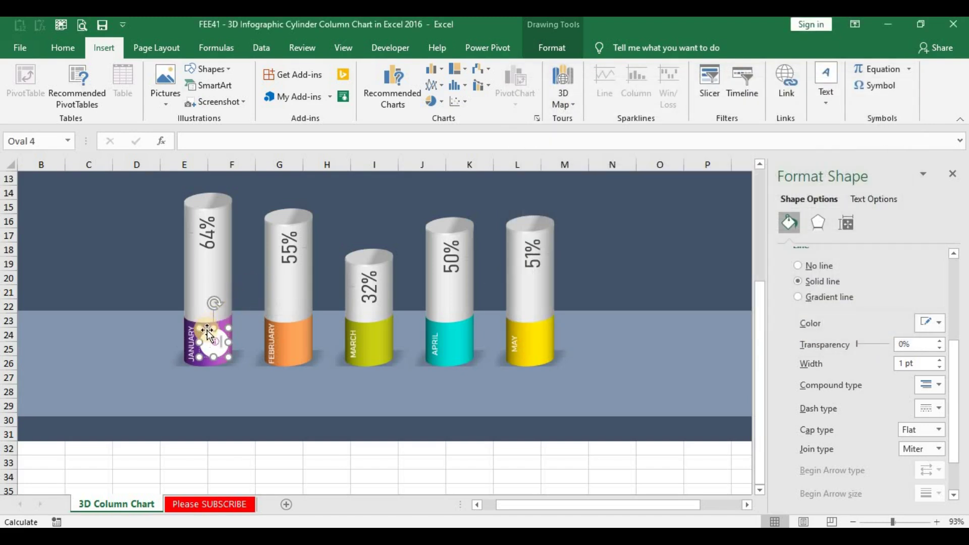
click(62, 43)
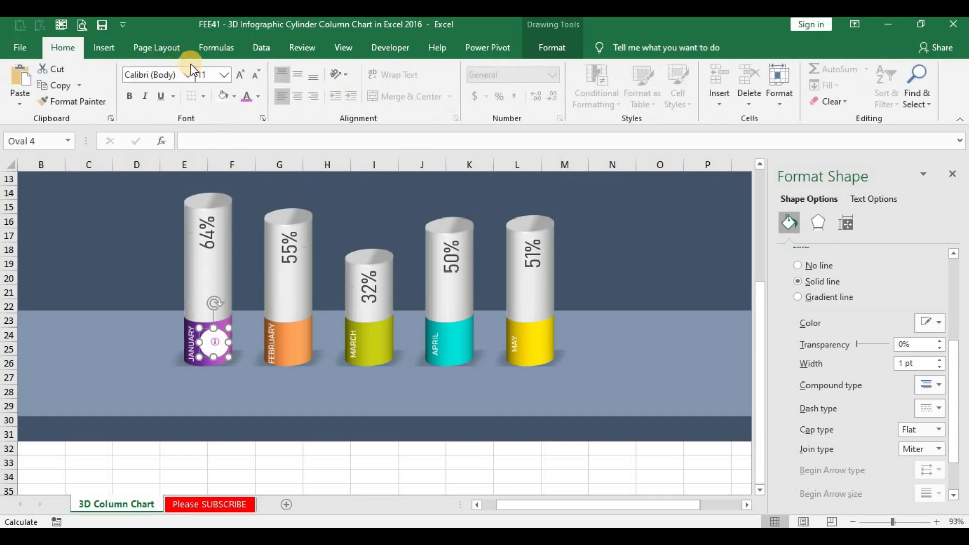
click(246, 75)
click(245, 76)
click(246, 75)
click(246, 75)
click(245, 76)
click(246, 76)
click(245, 76)
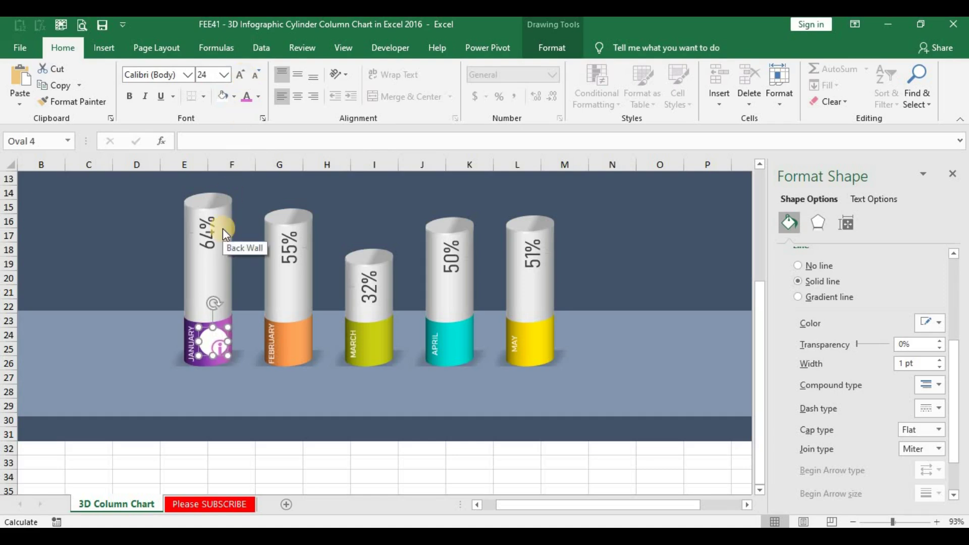
Step: Centre the icon vertically and horizontally, nudge the circle down, and copy it toward February
key(Down)
key(Down)
key(Down)
key(Down)
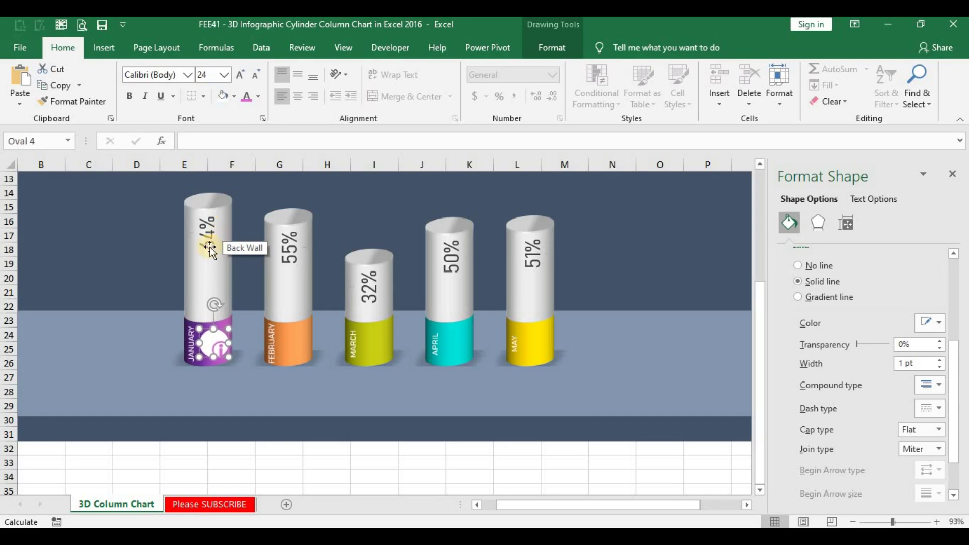
click(298, 78)
click(299, 95)
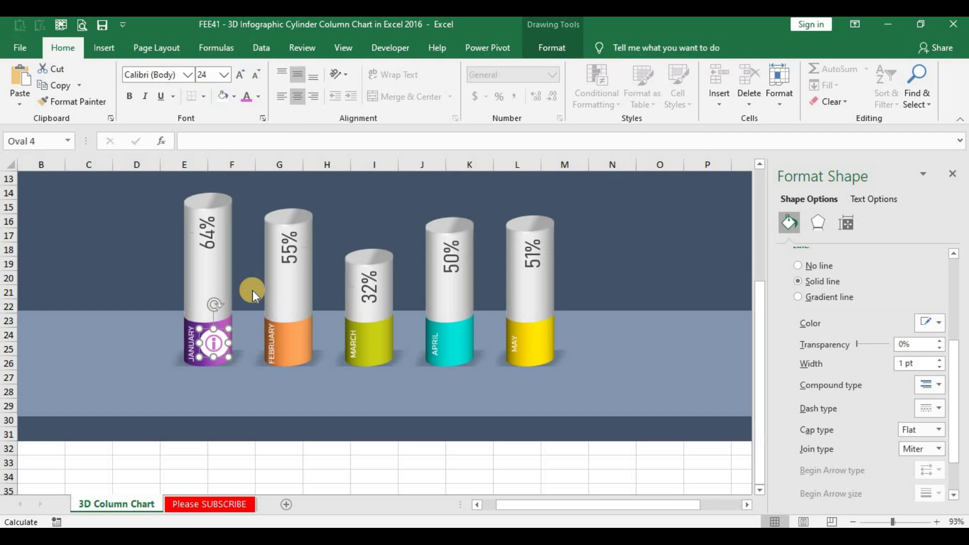
key(Down)
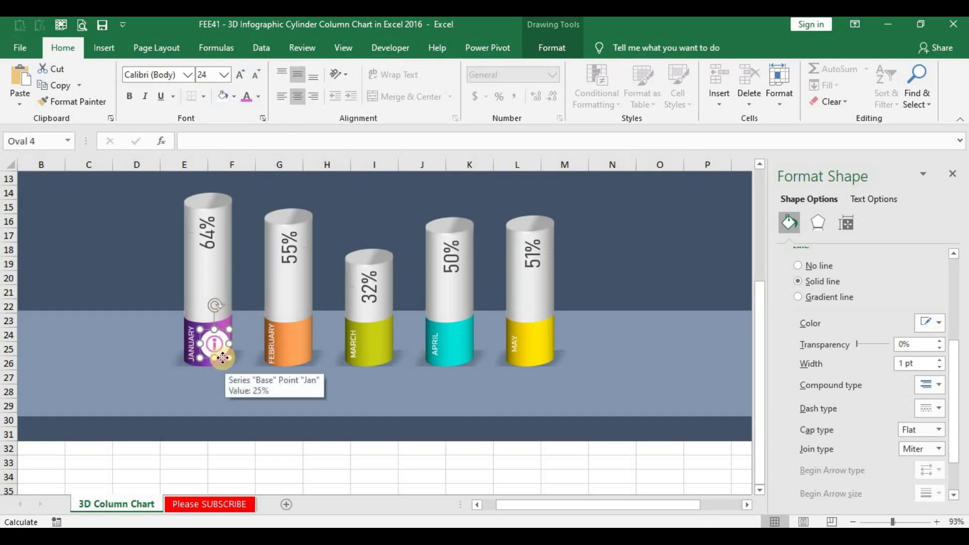
drag(225, 360, 306, 359)
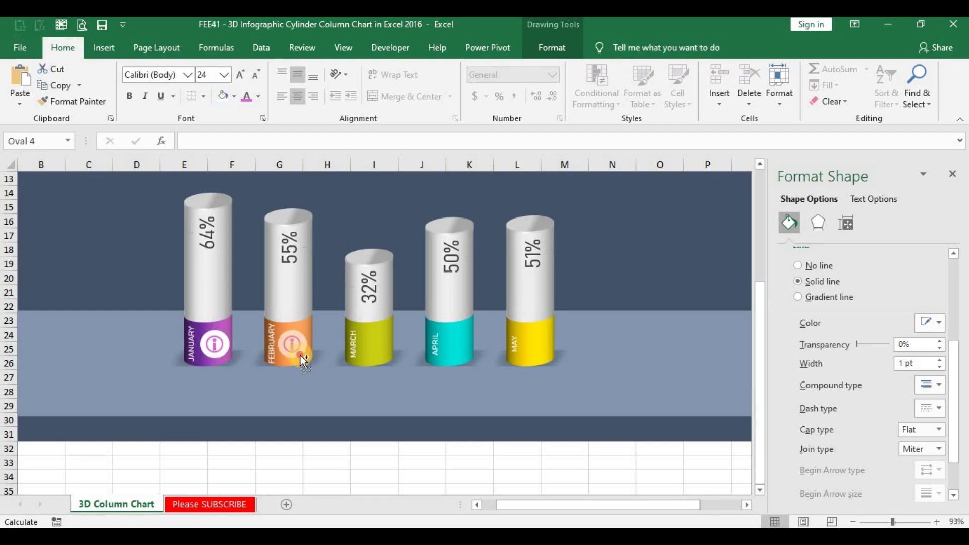
Step: Place the copied circle on February and insert the Wingdings 89 star symbol
drag(303, 355, 303, 356)
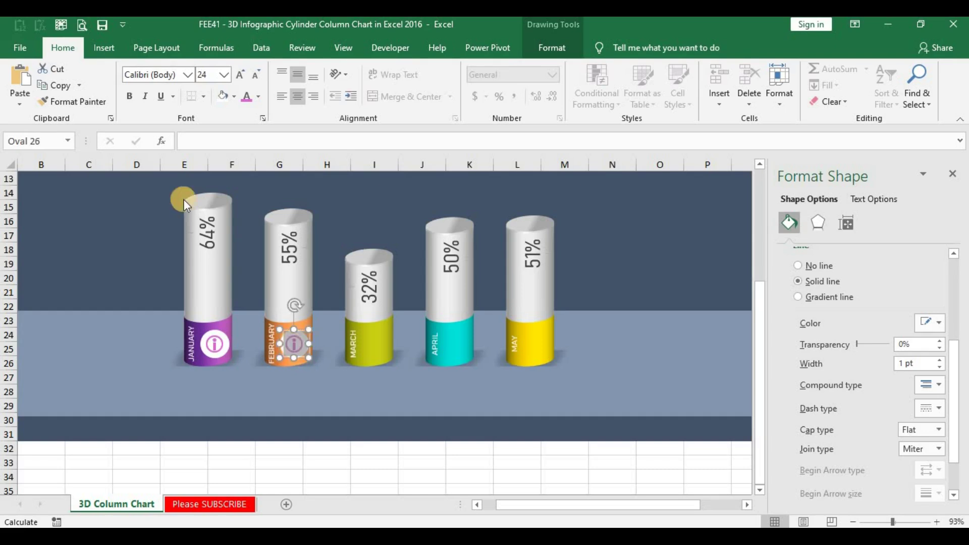
click(107, 47)
click(876, 90)
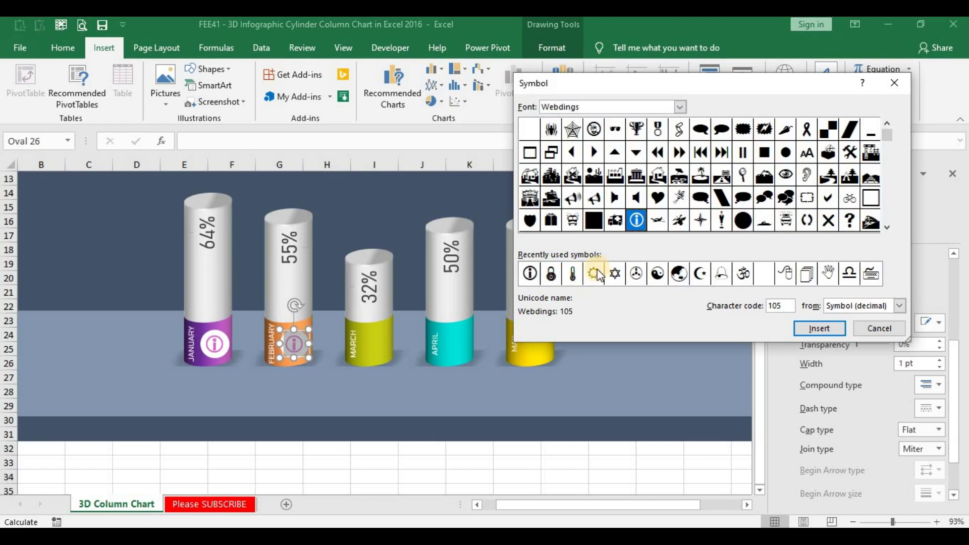
click(609, 276)
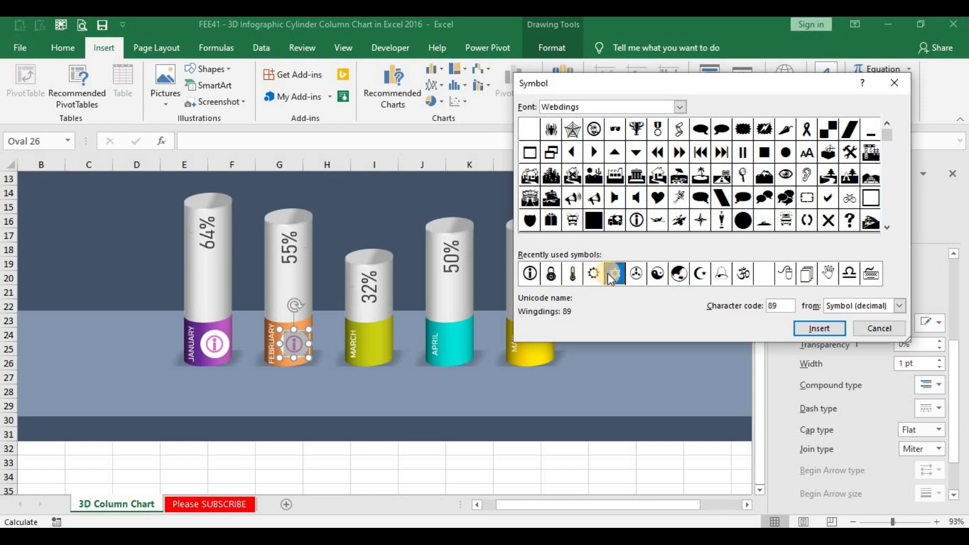
click(819, 329)
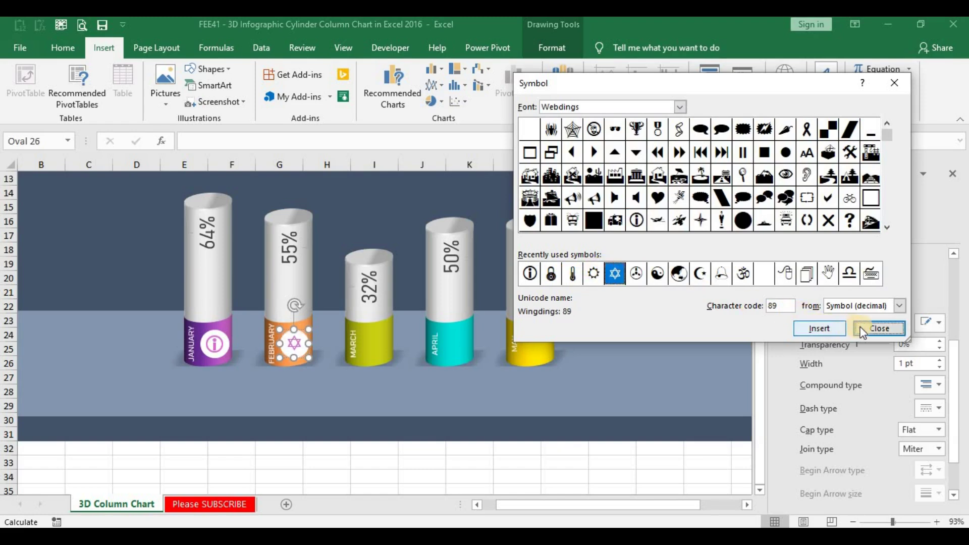
click(879, 329)
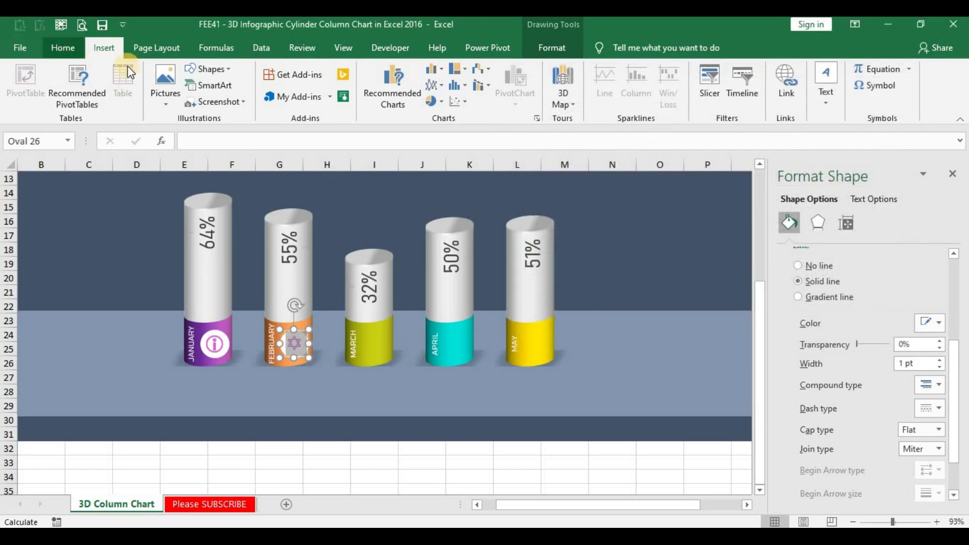
Step: Colour the star orange to match February, then copy the circle onto March
click(63, 47)
click(259, 97)
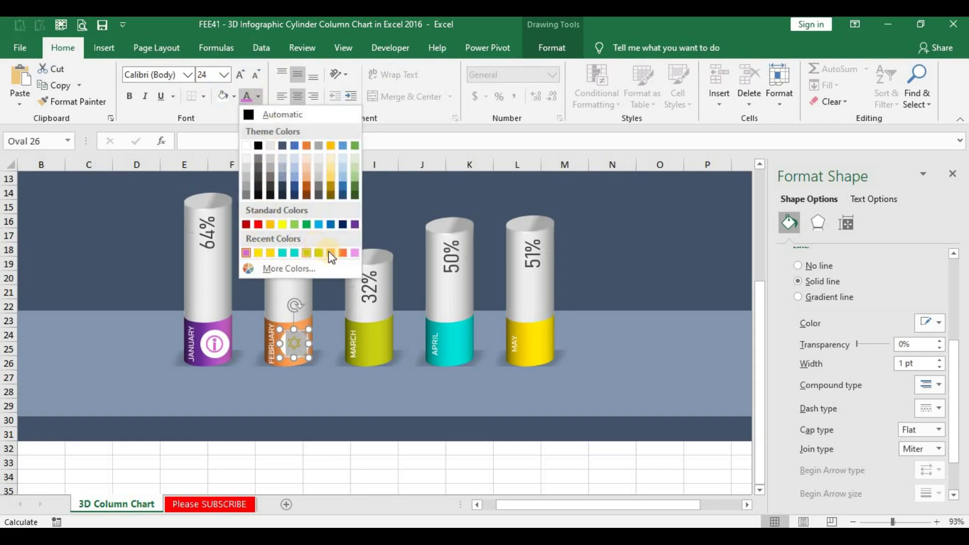
click(342, 254)
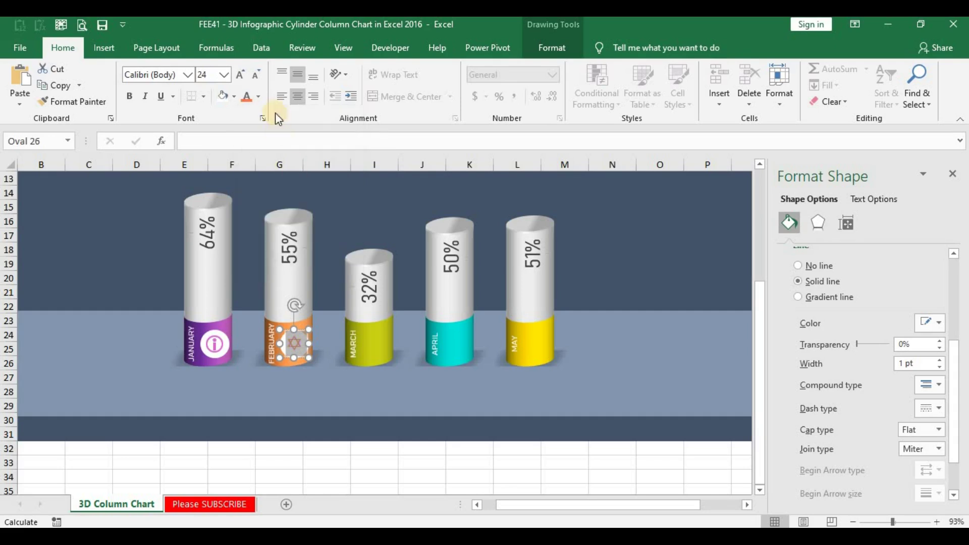
click(241, 77)
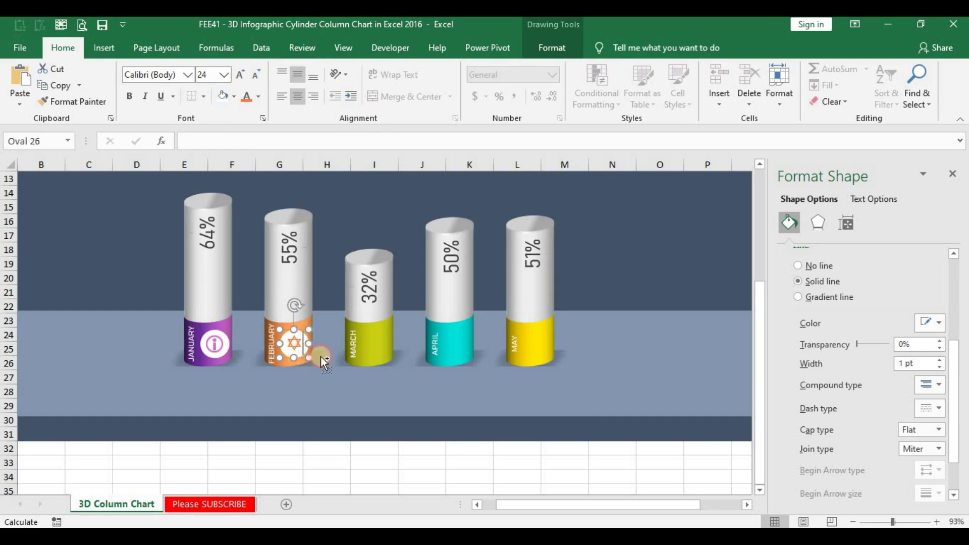
mouse_move(366, 355)
mouse_down()
mouse_move(381, 354)
mouse_move(374, 345)
mouse_up()
Step: Colour the March circle's icon olive to match its base
click(288, 174)
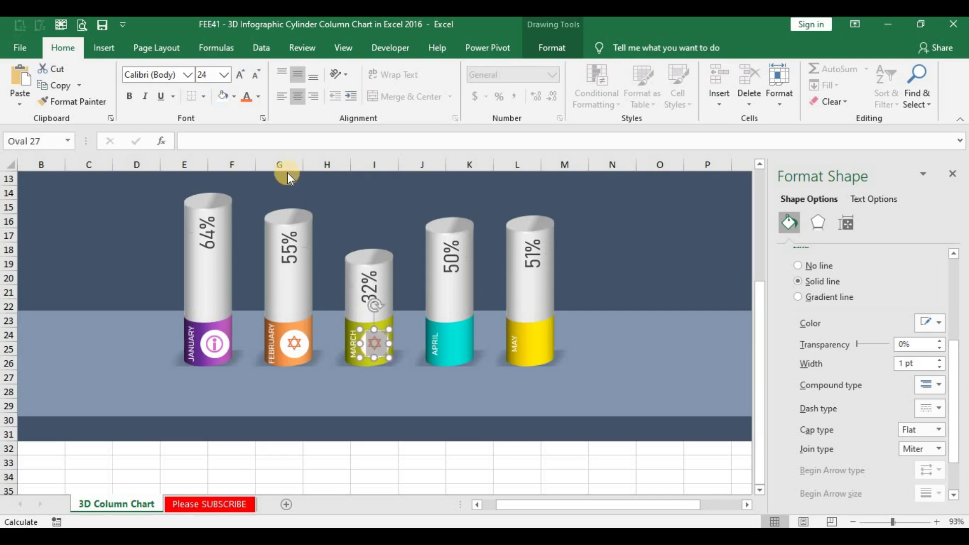
click(261, 101)
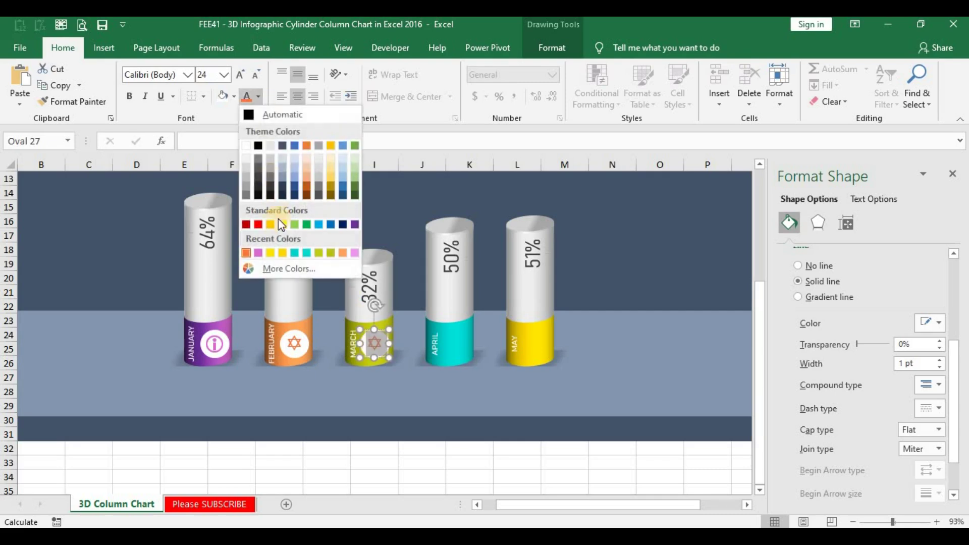
click(319, 253)
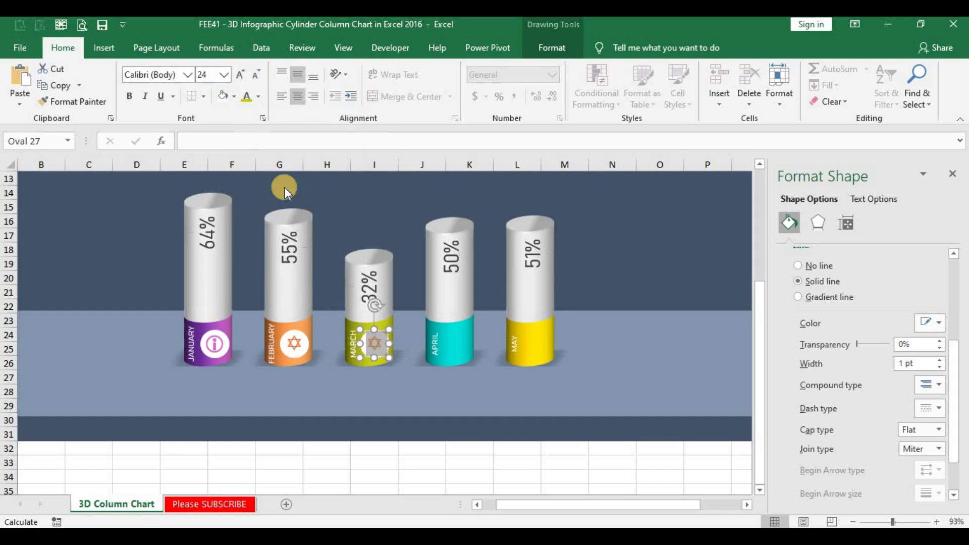
Step: Replace the icon with the Wingdings 82 sun and copy the circle onto April
click(101, 42)
click(883, 82)
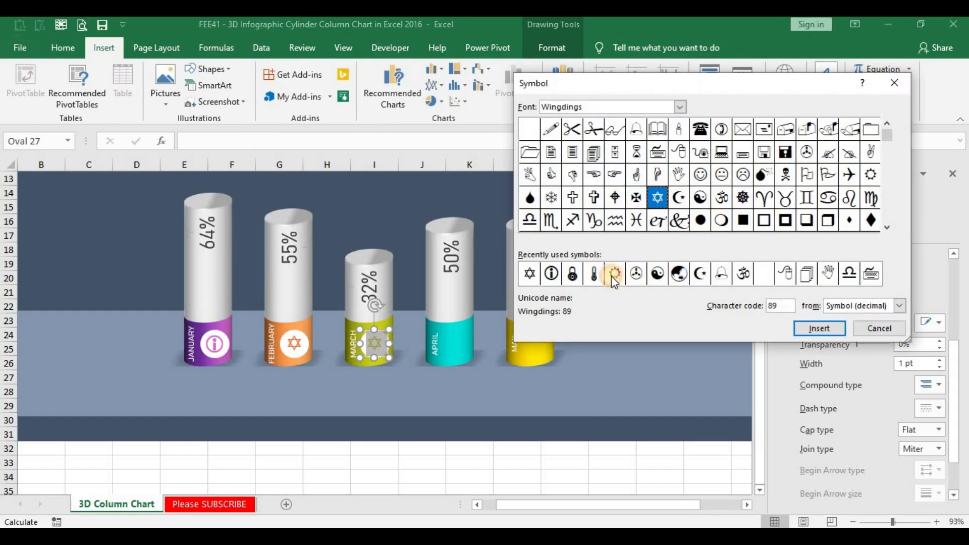
click(611, 276)
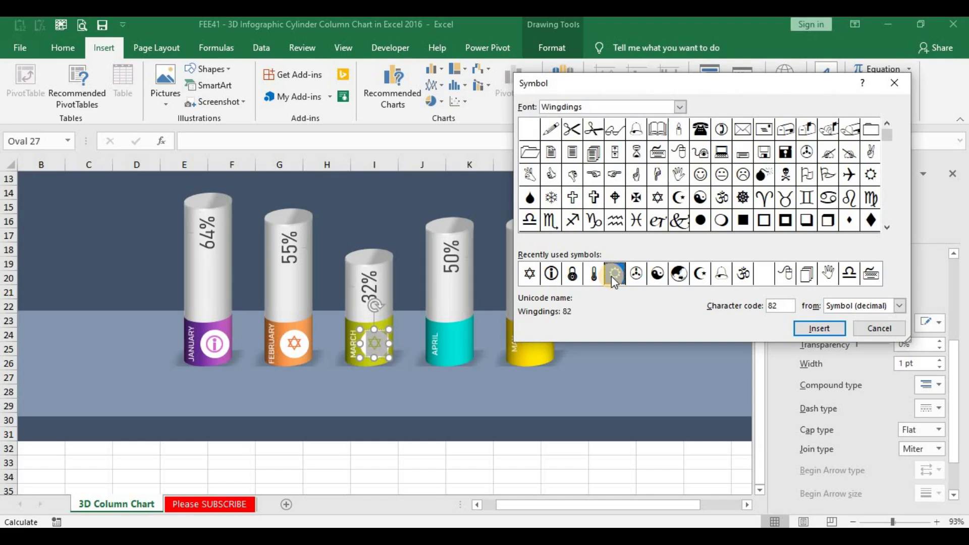
click(844, 326)
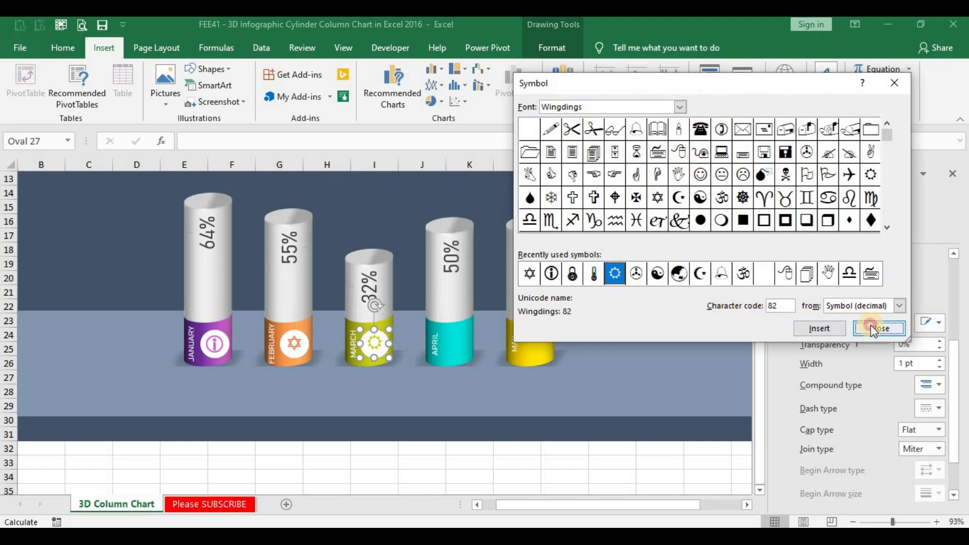
click(874, 329)
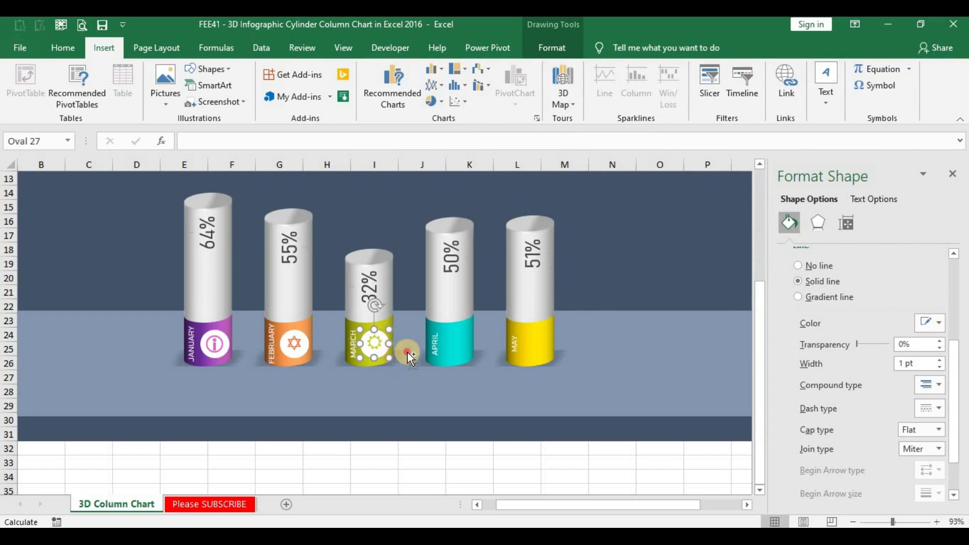
drag(407, 352, 470, 349)
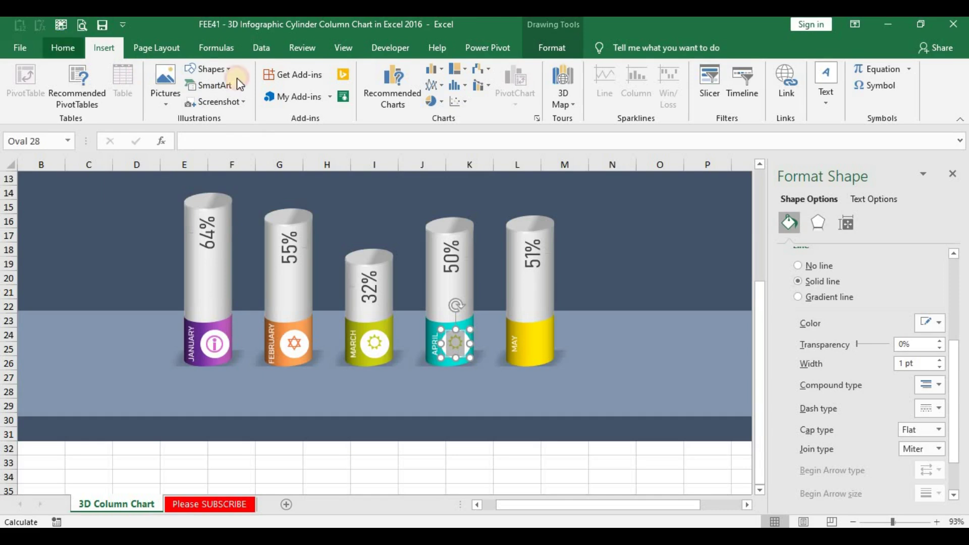
Step: Colour the April circle's icon teal to match its base
scroll(237, 81, up, 1)
click(258, 97)
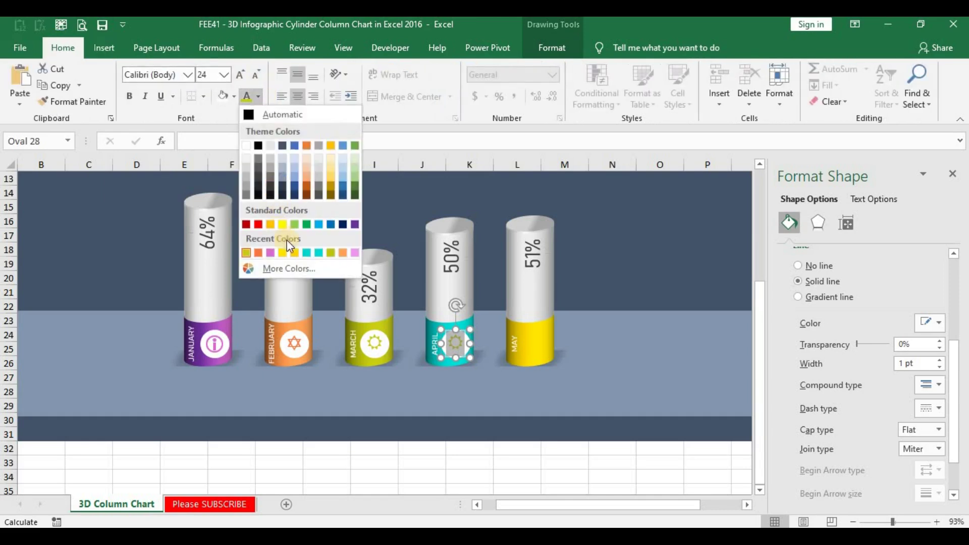
click(307, 252)
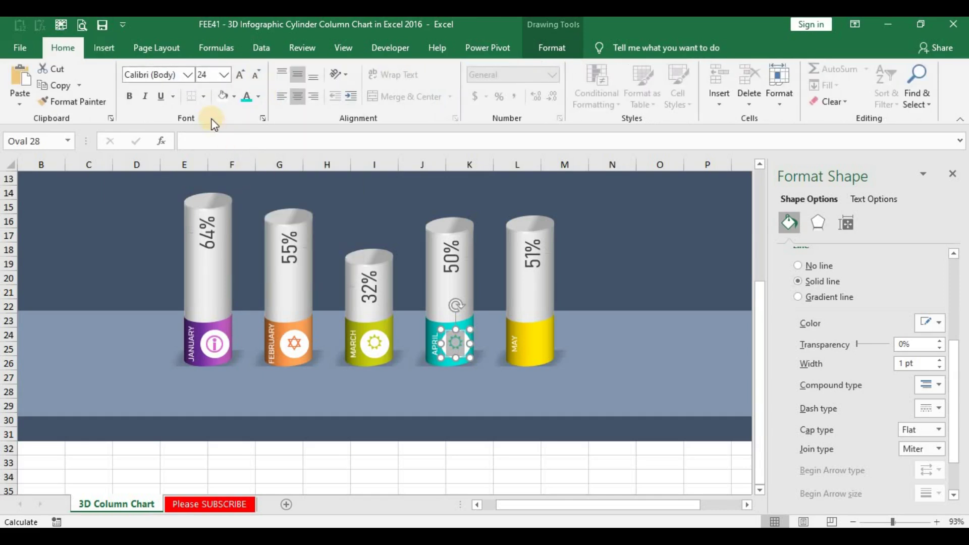
Step: Insert the Webdings 225 thermometer symbol, then select the circle copied onto May
click(104, 48)
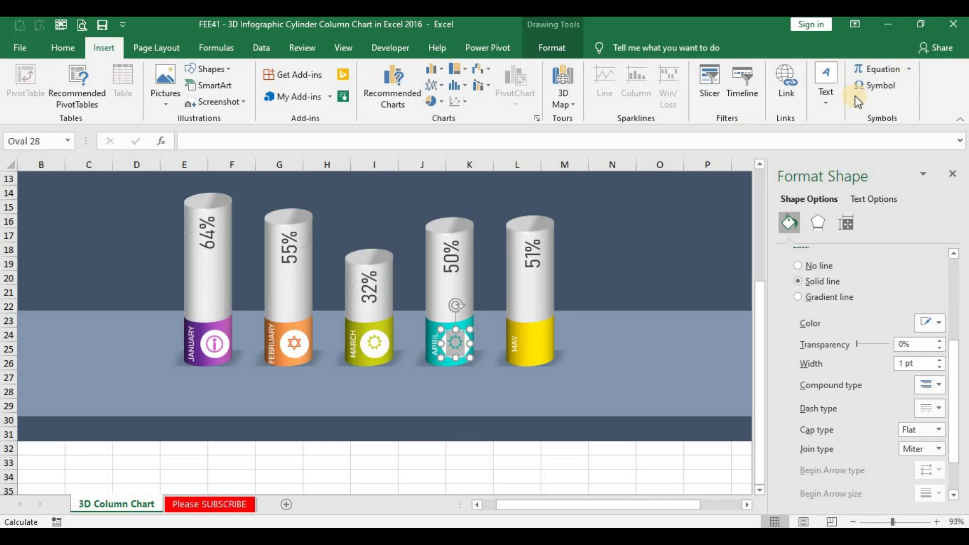
click(871, 85)
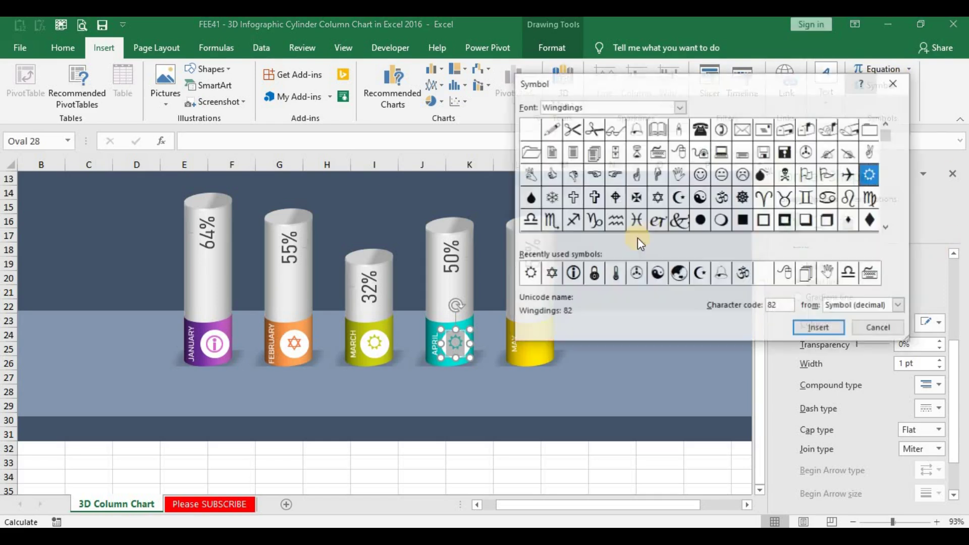
click(615, 273)
click(816, 328)
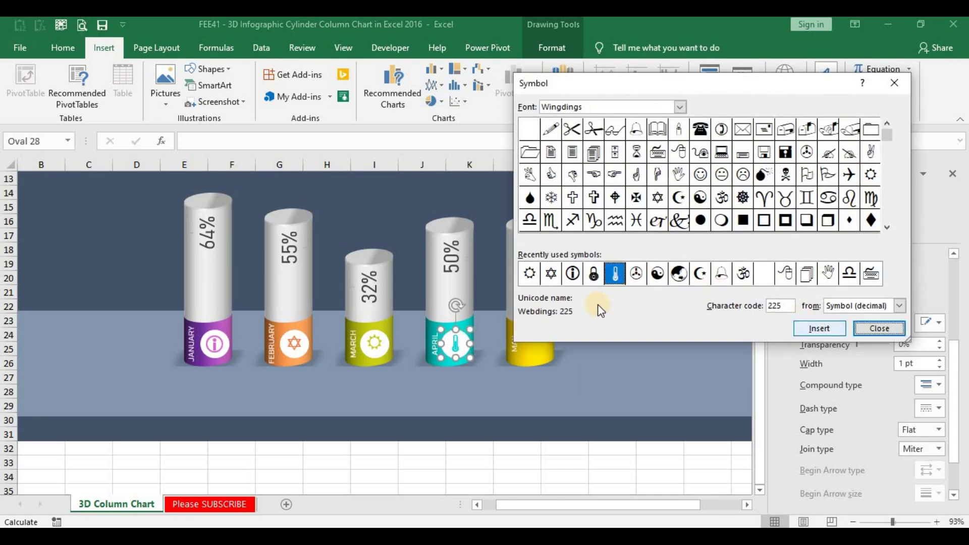
click(871, 327)
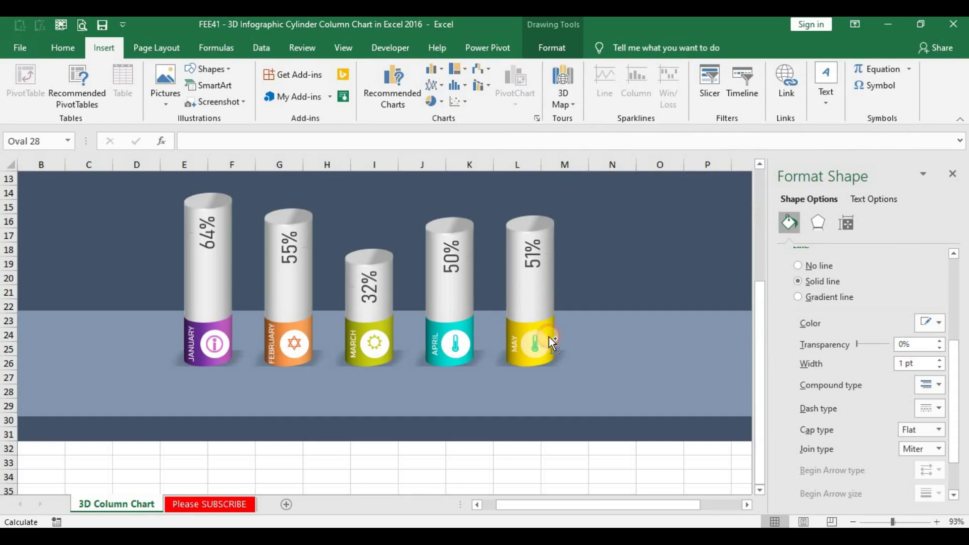
click(537, 342)
Step: Set the May circle's font colour to yellow
click(76, 81)
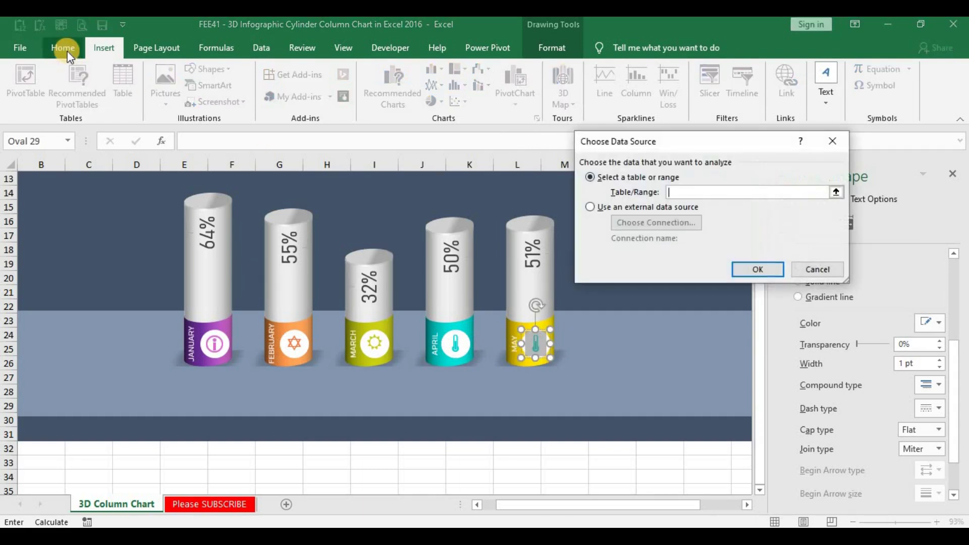
key(Escape)
click(66, 50)
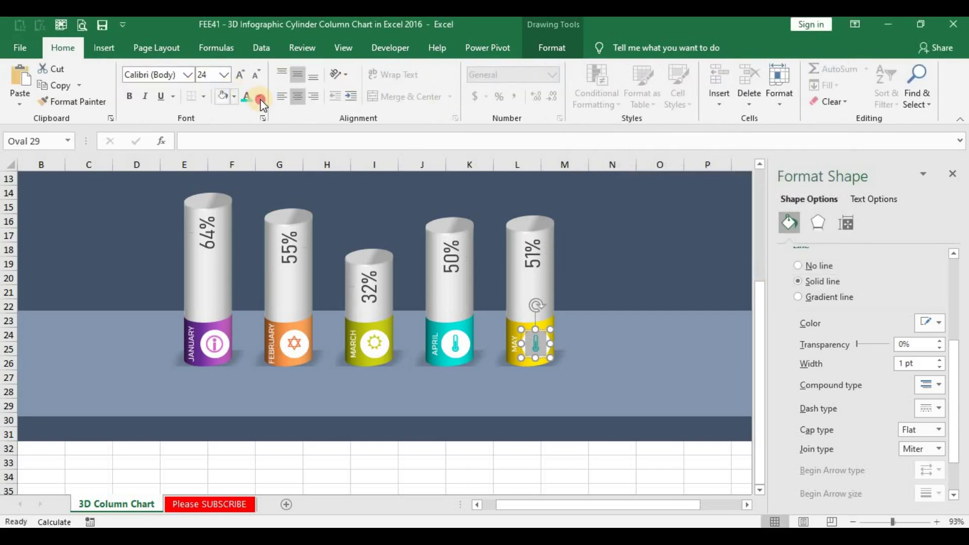
click(259, 97)
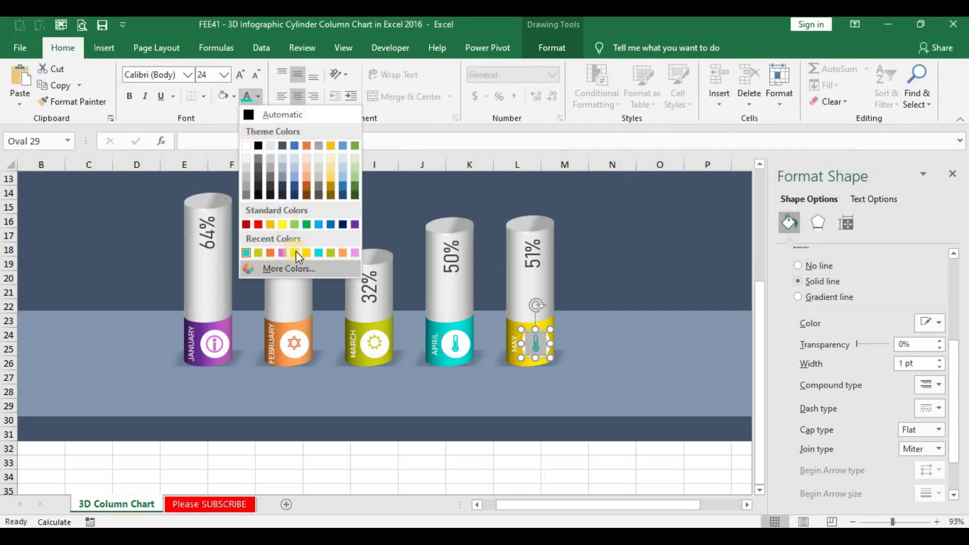
click(310, 251)
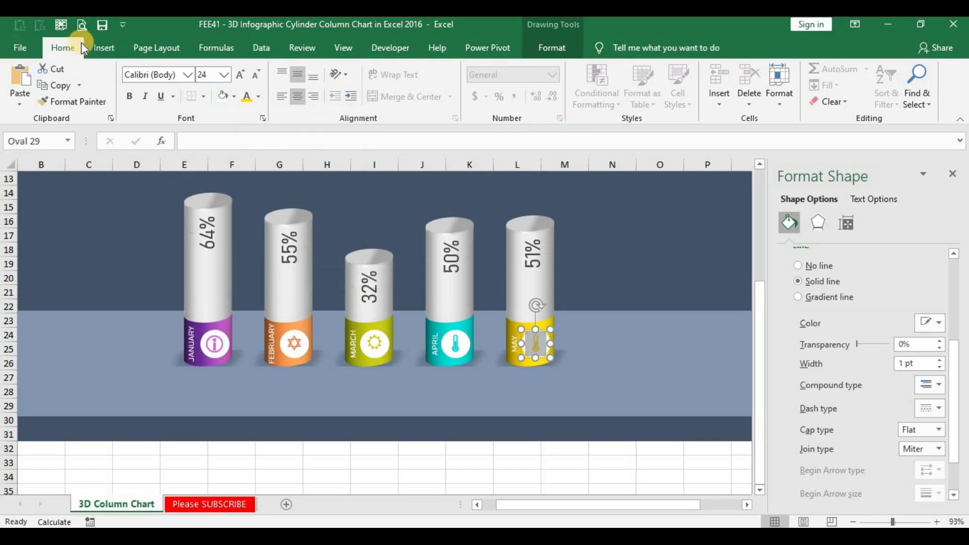
Step: Insert the Webdings lock symbol into the May circle and deselect it
scroll(281, 51, down, 1)
click(883, 90)
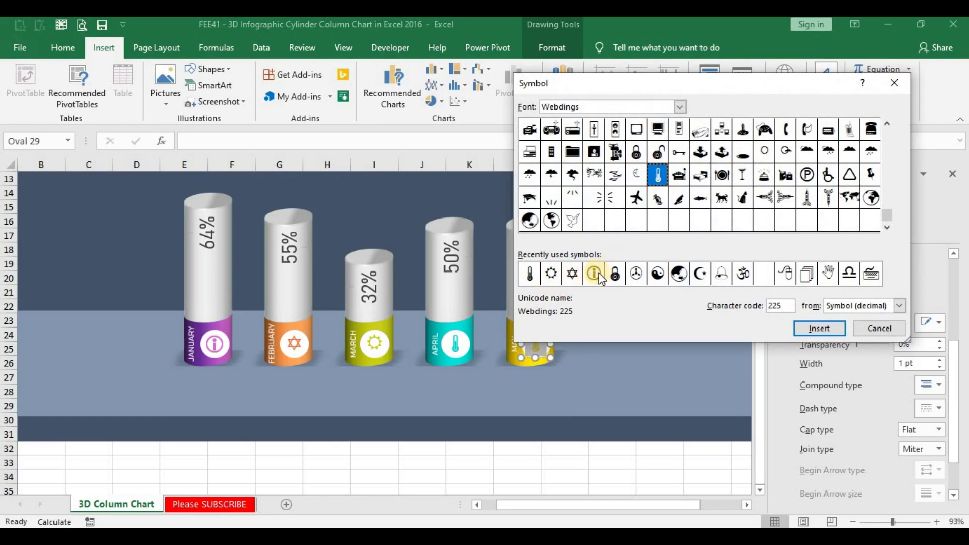
click(615, 273)
click(815, 331)
click(814, 329)
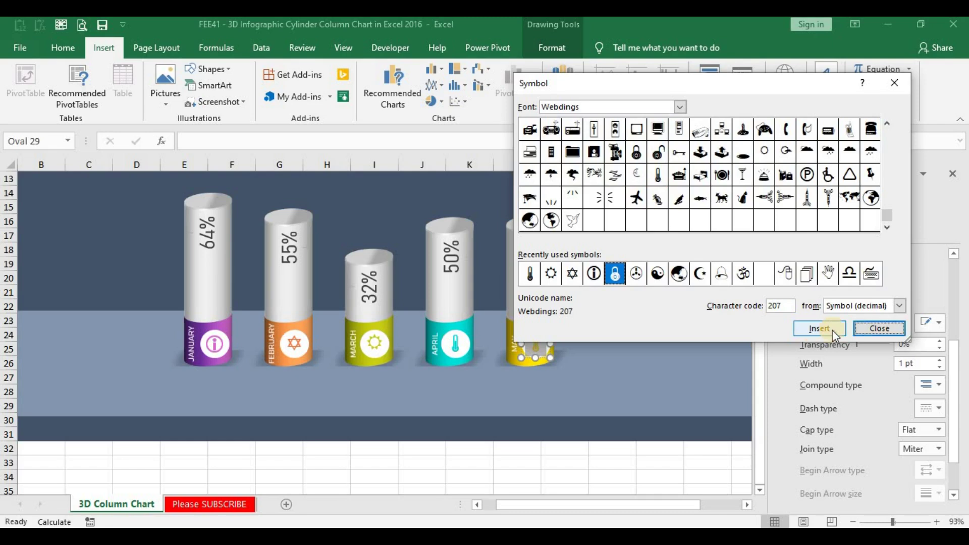
click(868, 329)
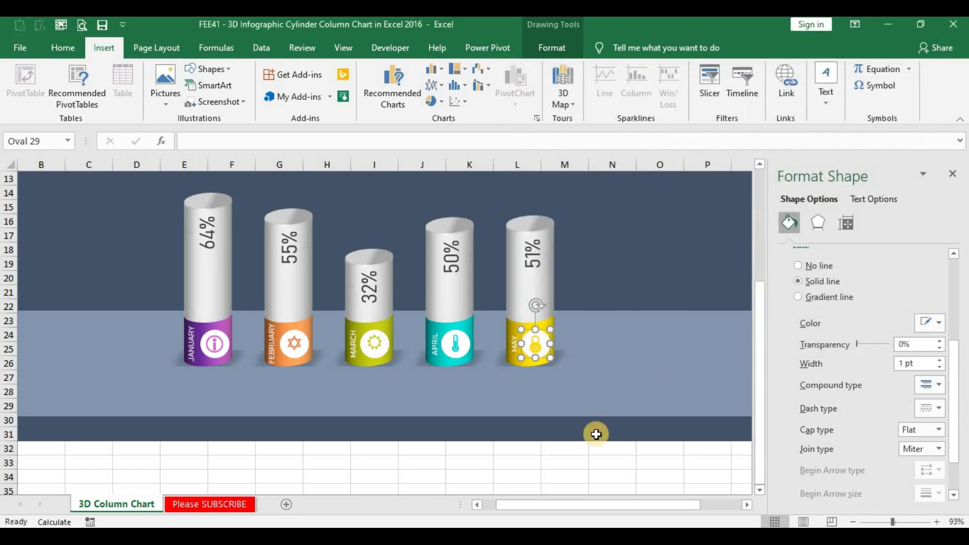
click(601, 463)
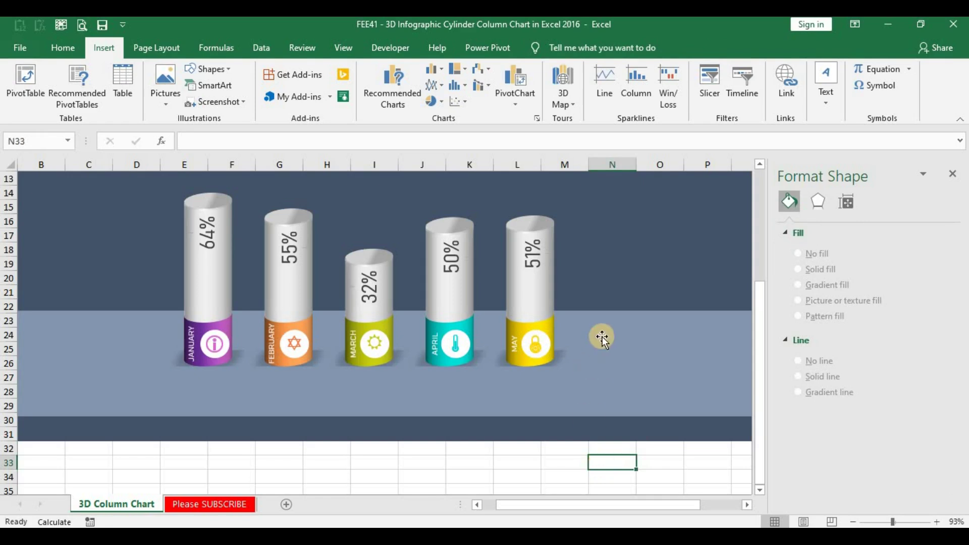
Step: Recalculate twice to get 67%, 45%, 72%, 33%, 33%, then select January's 67% label
click(631, 270)
key(F9)
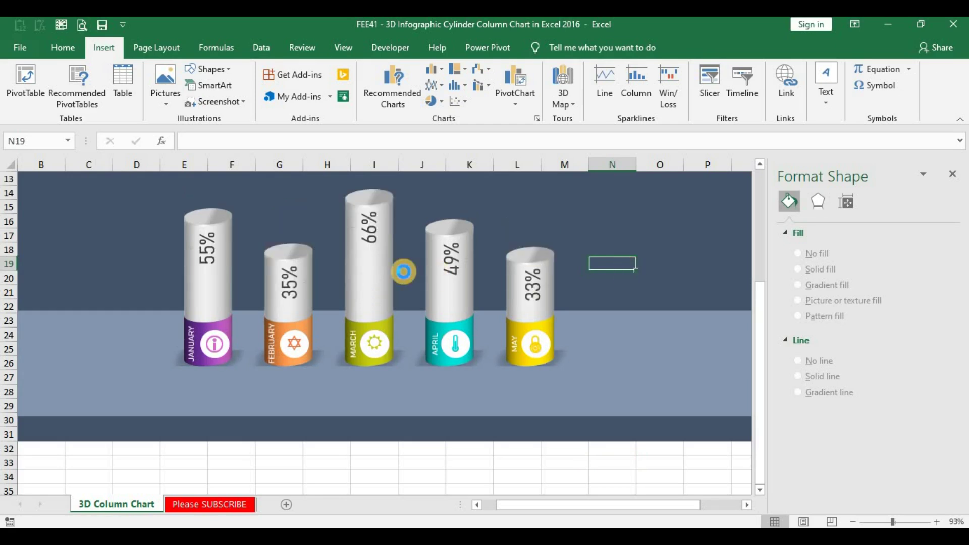
key(F9)
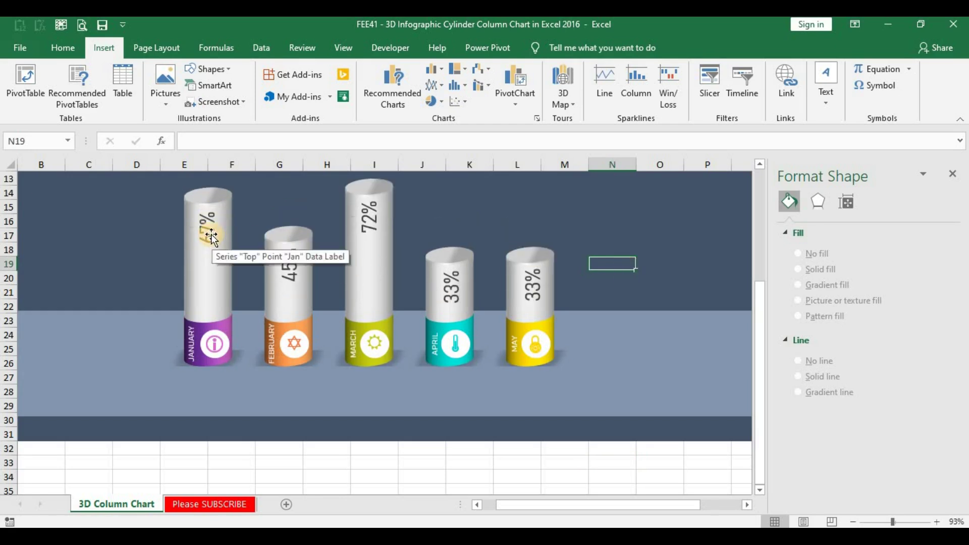
click(212, 236)
click(207, 222)
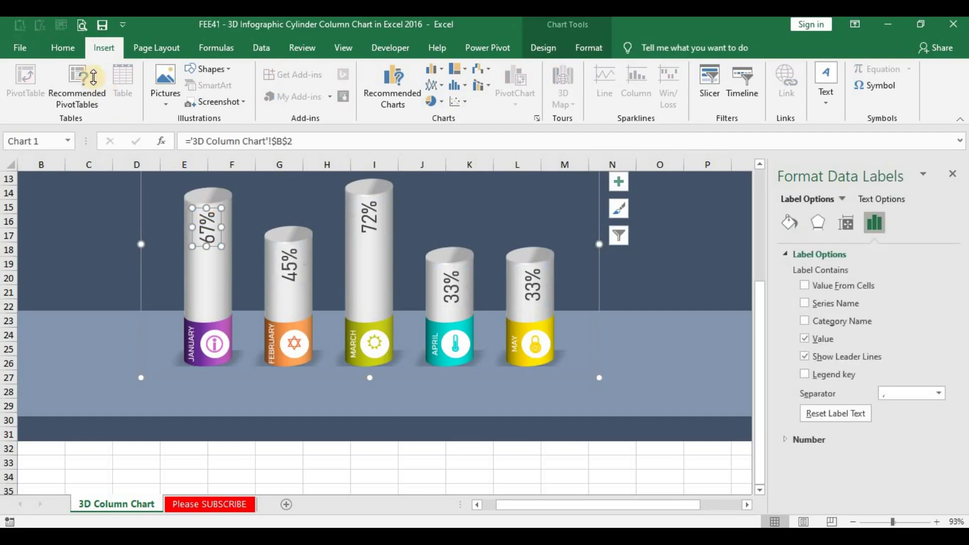
Step: Colour the 67% label pink, 45% orange and 72% yellow-green
click(63, 42)
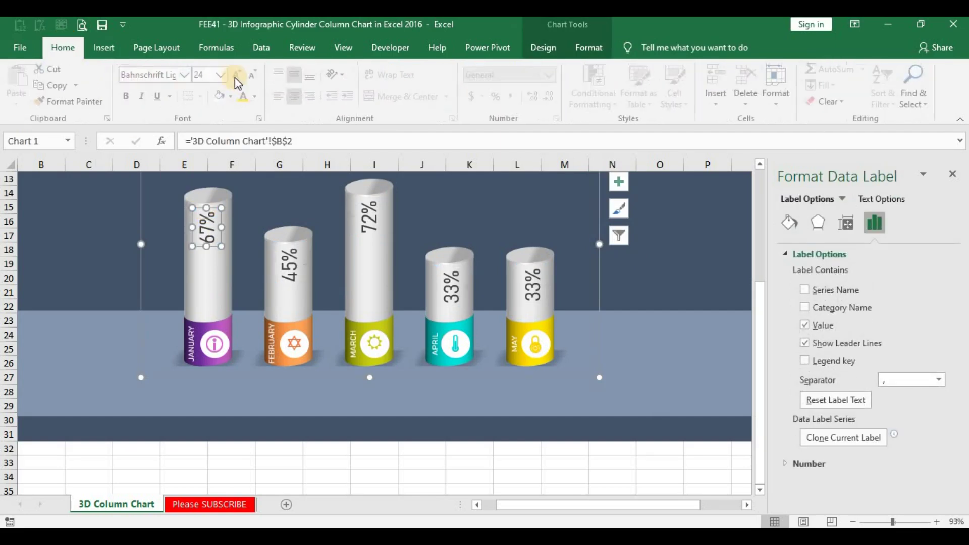
click(258, 97)
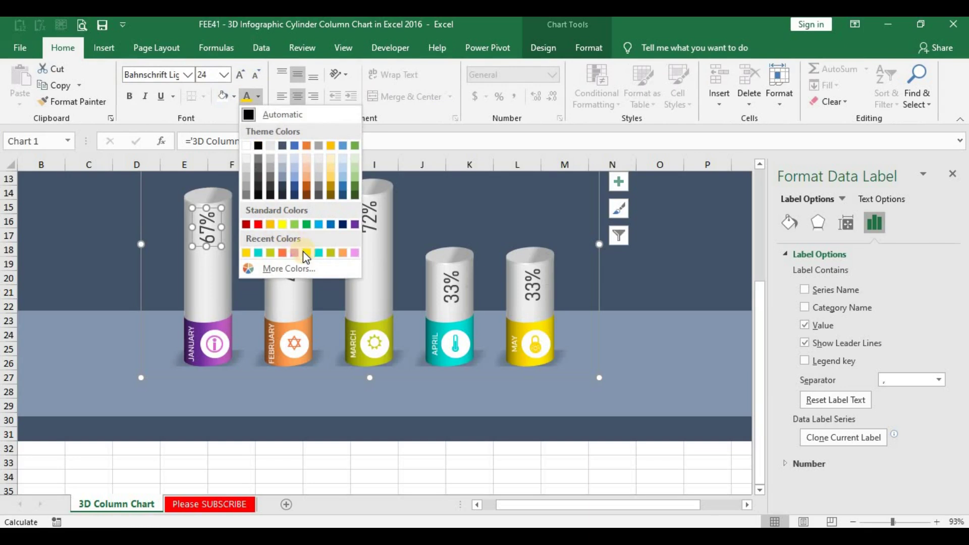
click(297, 252)
click(294, 246)
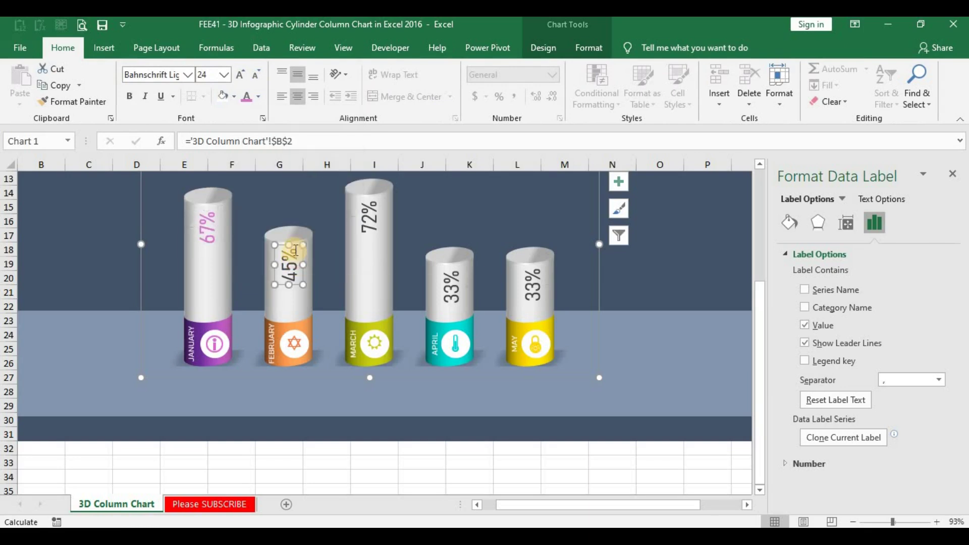
click(258, 97)
click(294, 254)
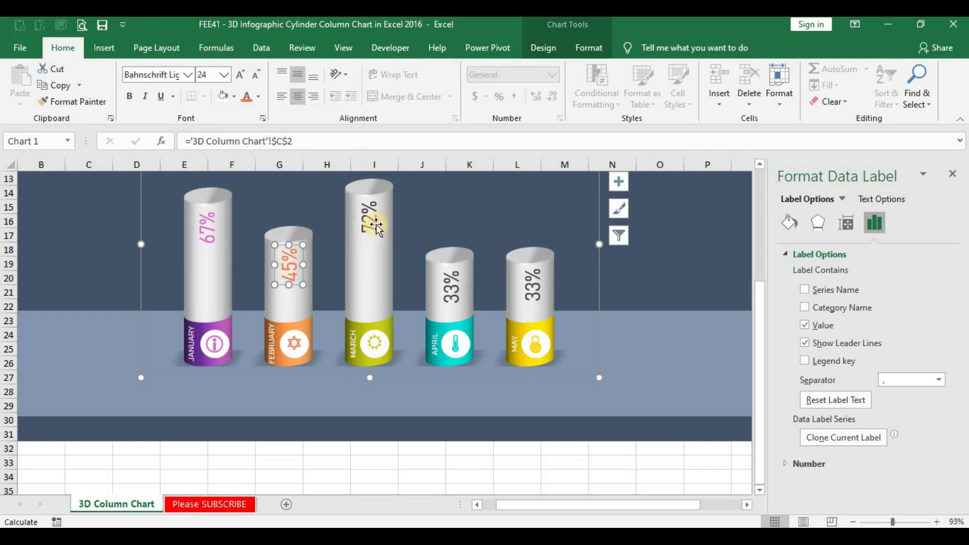
click(375, 222)
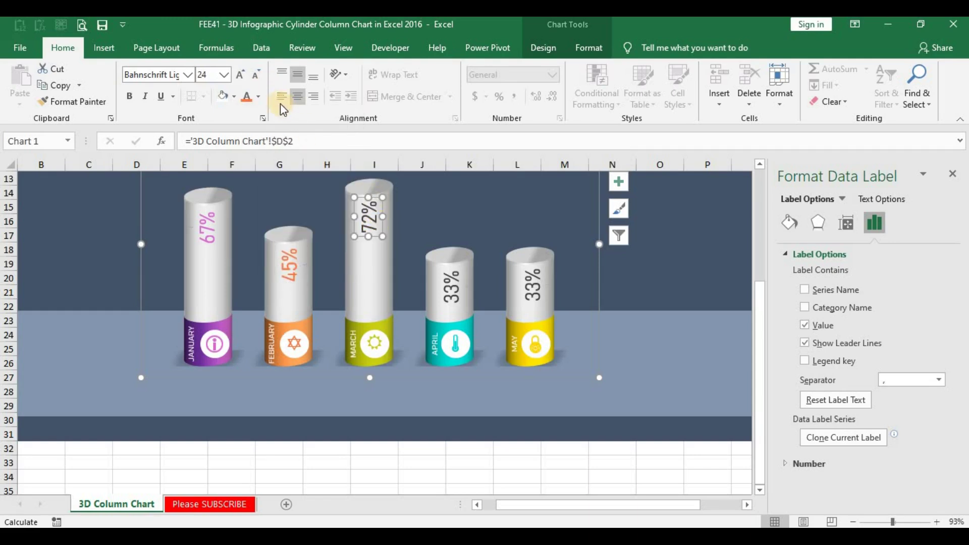
click(258, 96)
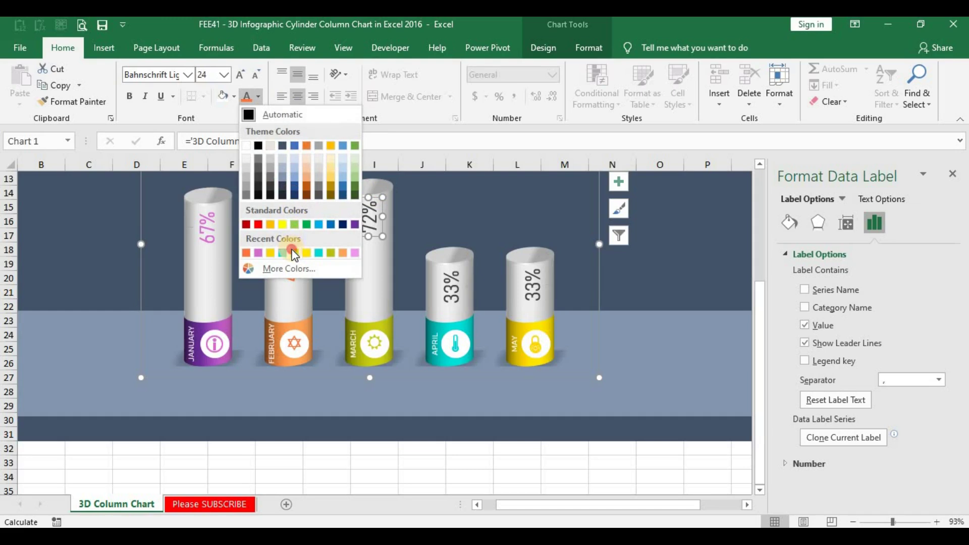
click(294, 253)
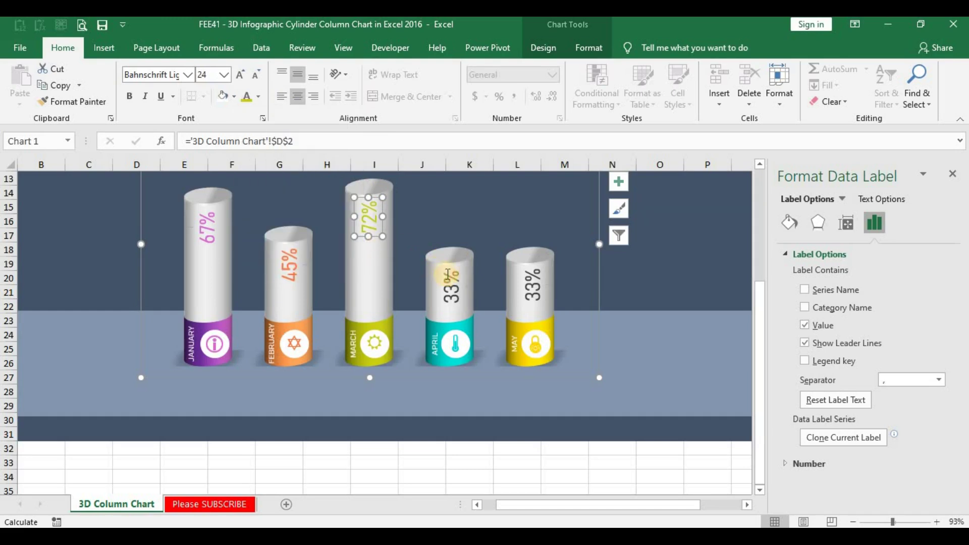
Step: Colour April's 33% label cyan and May's 33% label gold
click(447, 279)
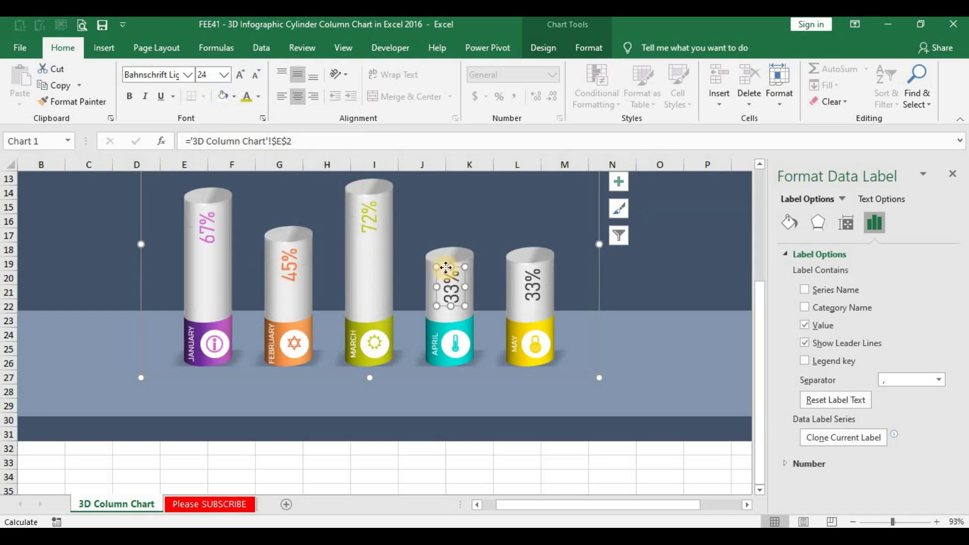
click(258, 96)
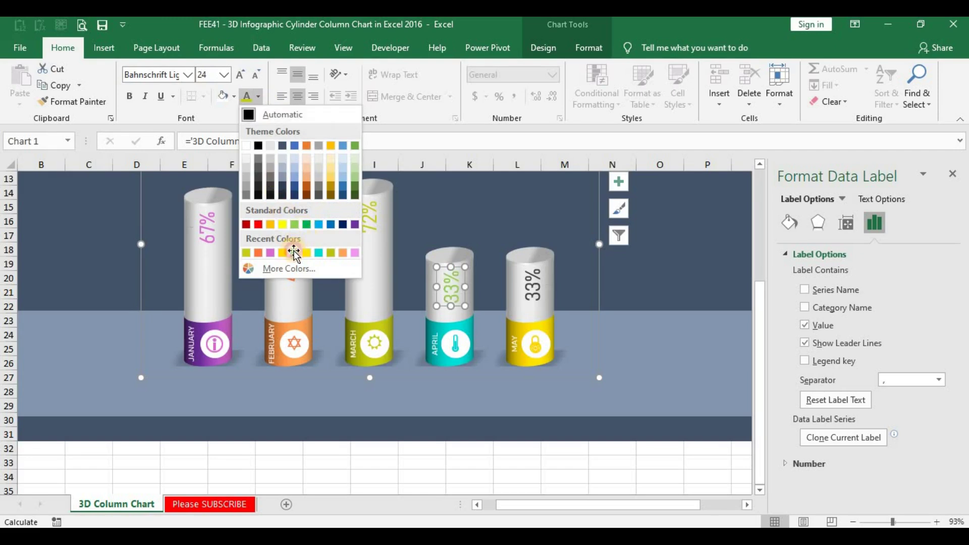
click(319, 252)
click(528, 280)
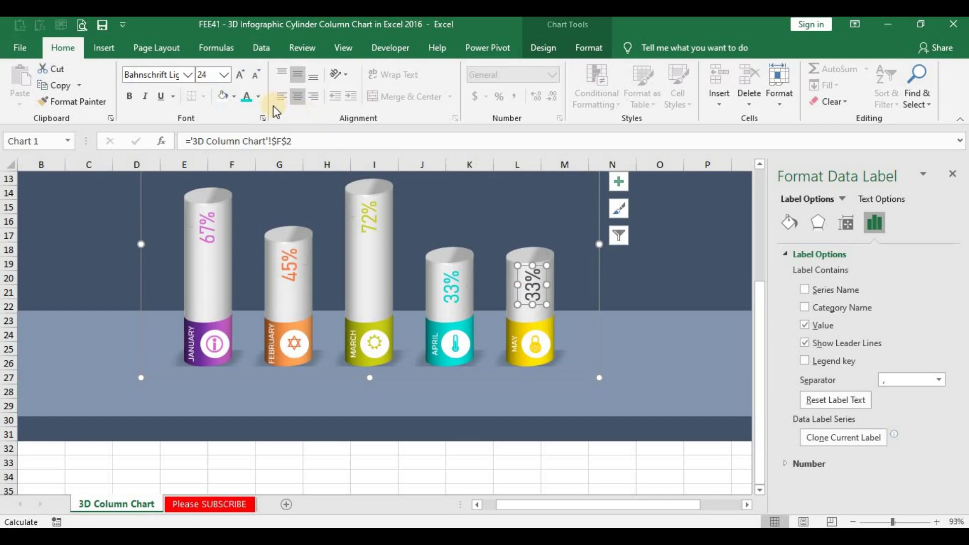
click(258, 97)
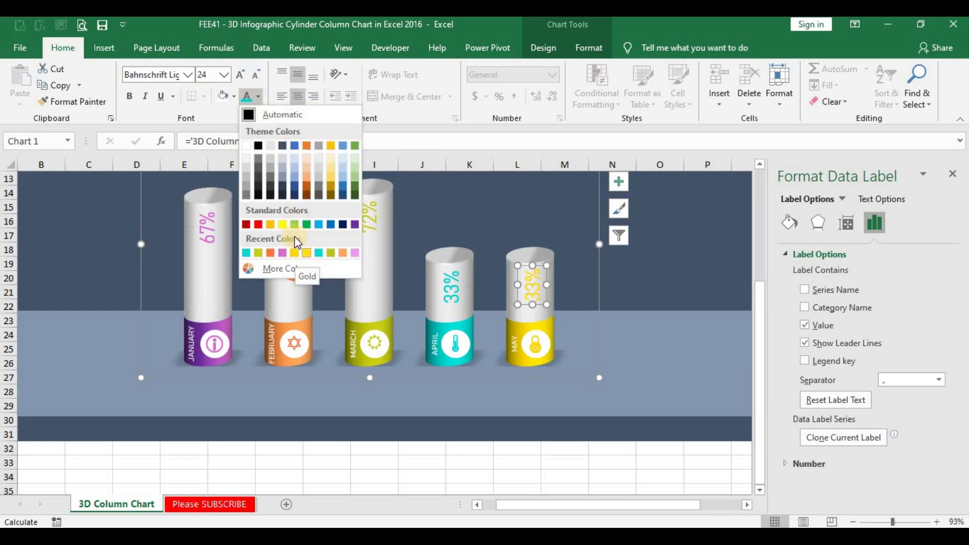
click(331, 146)
click(122, 291)
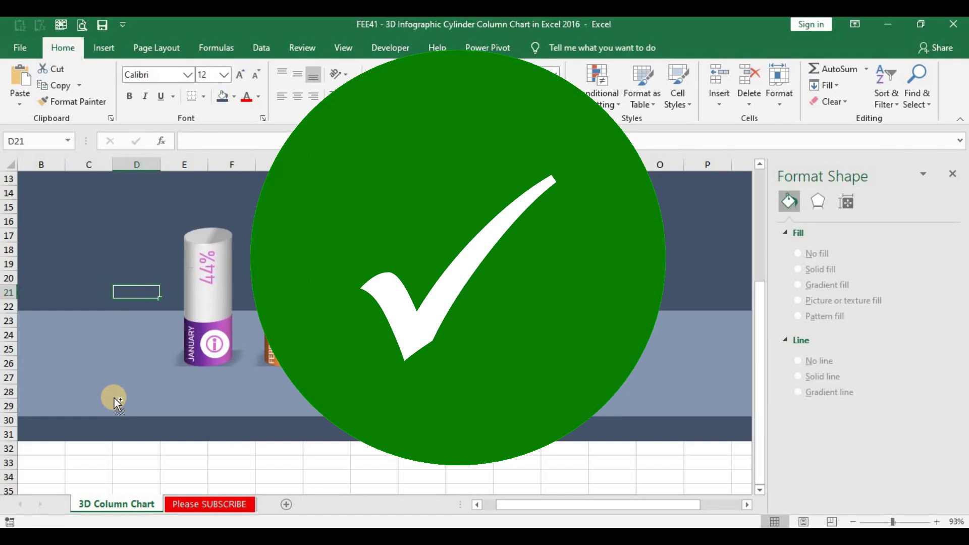
Step: Deselect the chart by clicking a worksheet cell so the percentages recalculate, showing January at 46%
click(114, 398)
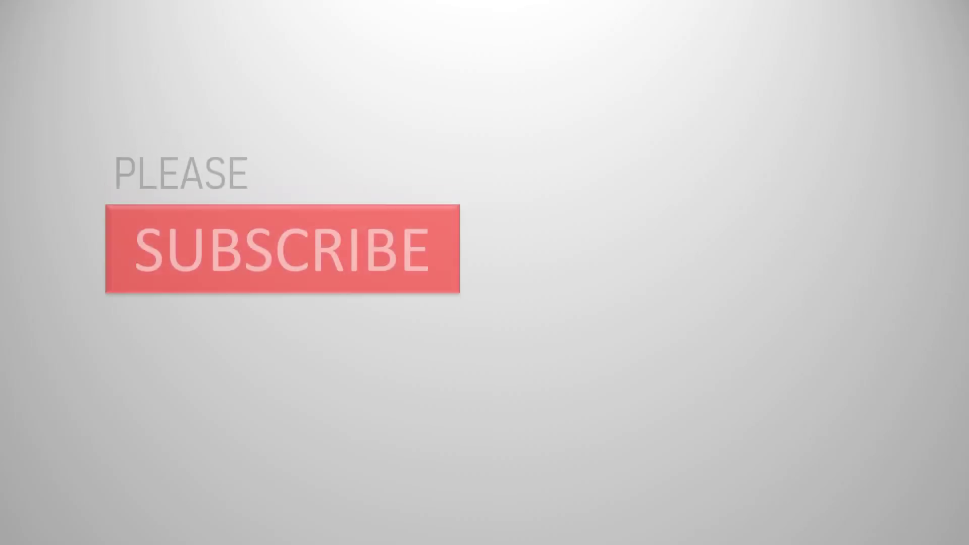